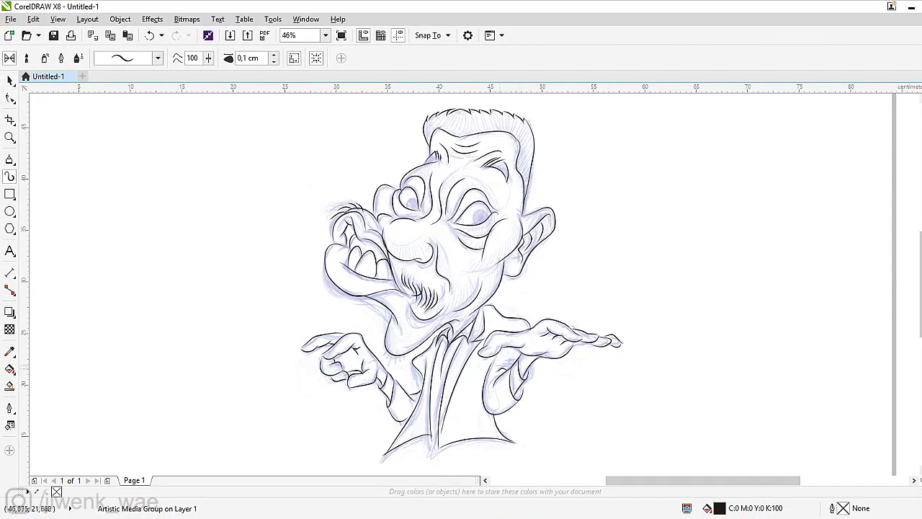
Delete the blue pencil sketch lying beneath the caricature's line art.
key("space")
key("Escape")
key("space")
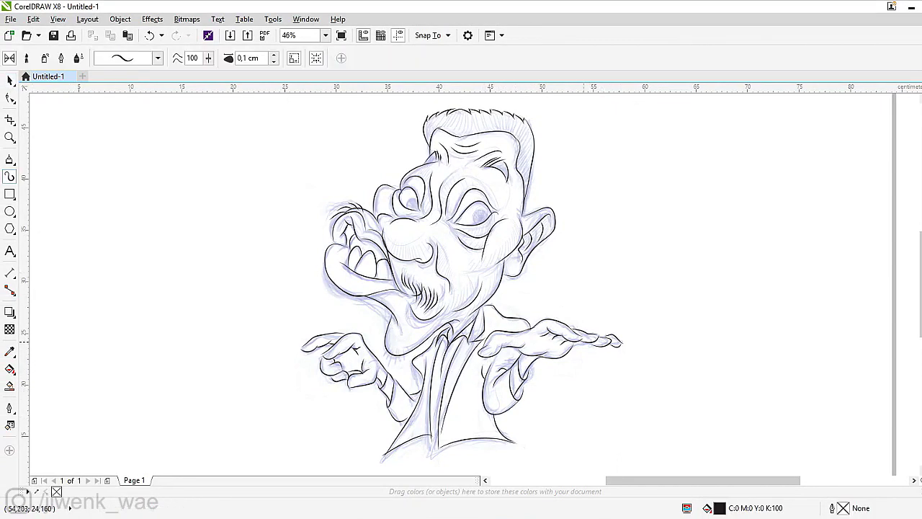
key("space")
key("Delete")
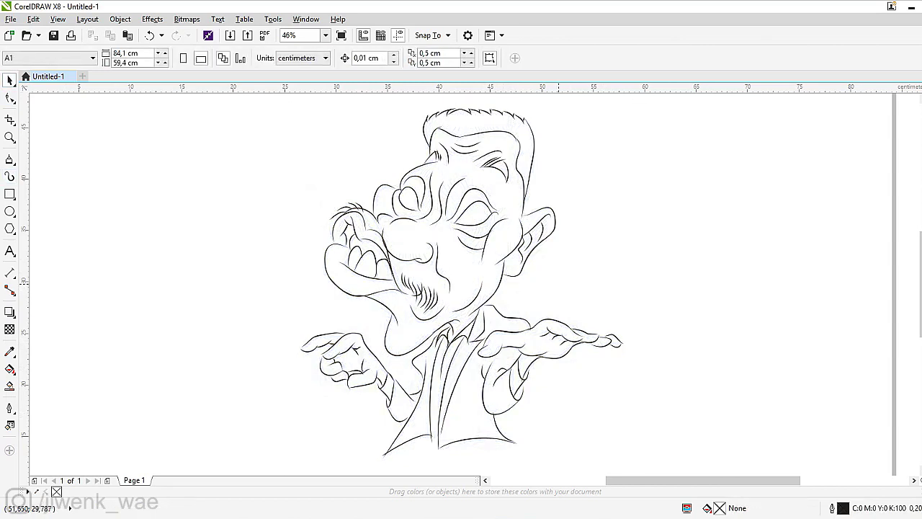
Set the stroke width of the main outlines of the head, ears, mouth, arms and jacket to 0,3 cm.
left_click(441, 128)
left_click(429, 113, "shift")
left_click(394, 189, "shift")
left_click(376, 221, "shift")
left_click(333, 241, "shift")
left_click(437, 157, "shift")
left_click(338, 259, "shift")
left_click(389, 309, "shift")
left_click(553, 216, "shift")
left_click(503, 258, "shift")
left_click(399, 443, "shift")
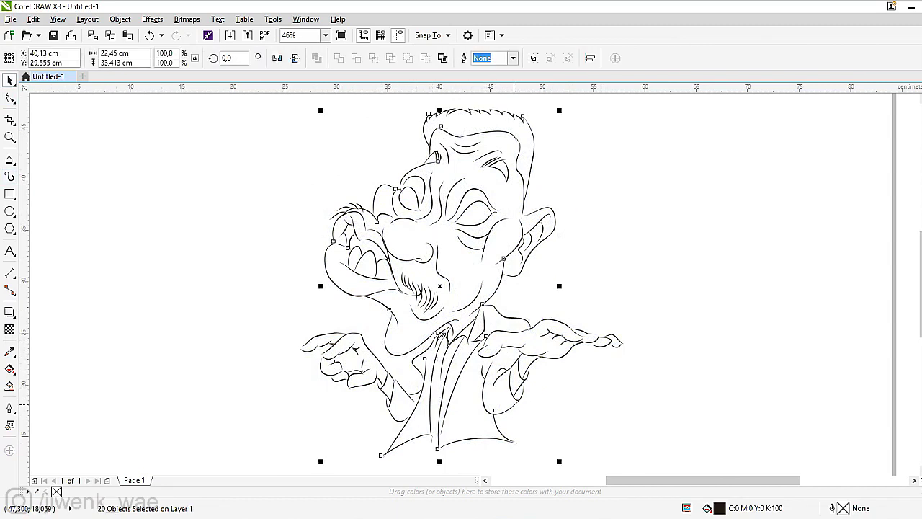
left_click(321, 336, "shift")
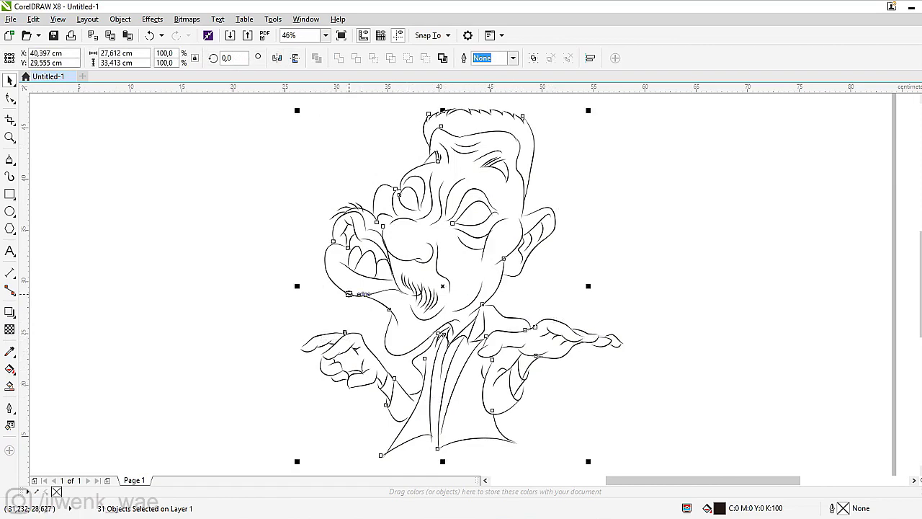
key("i")
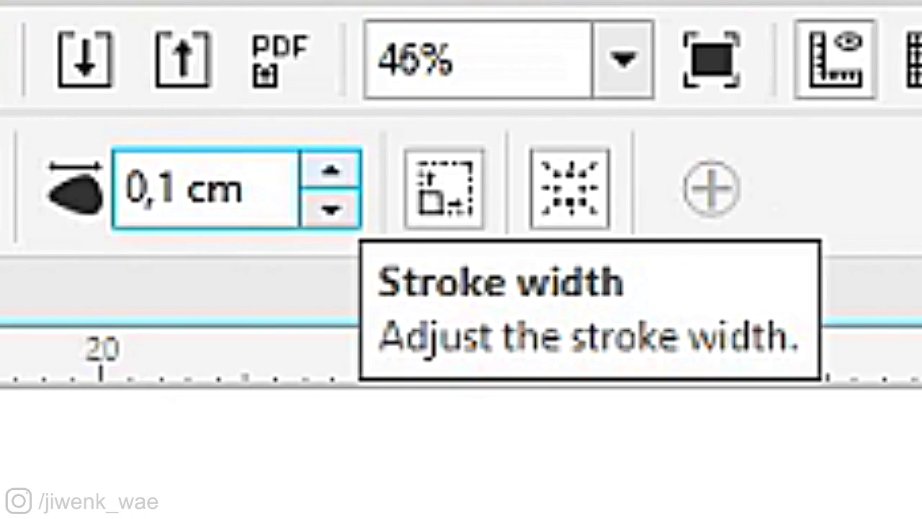
left_click(330, 170)
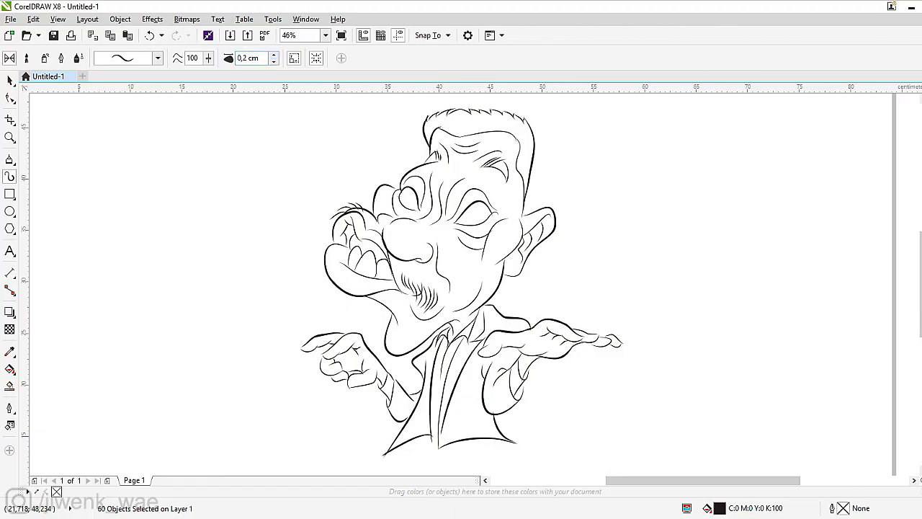
key("Up")
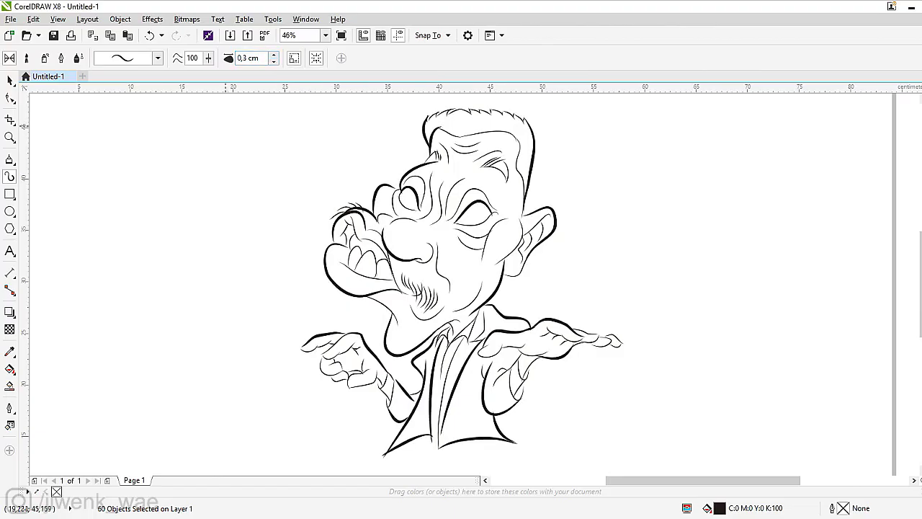
left_click(10, 79)
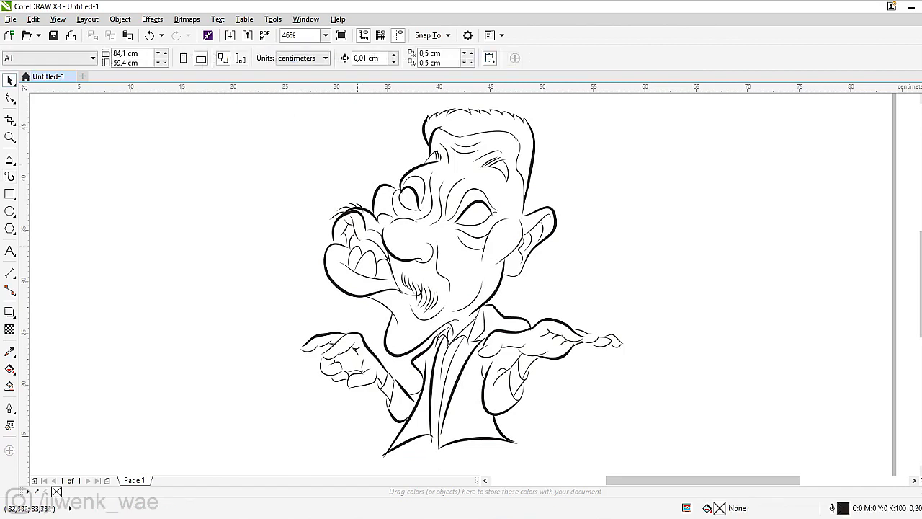
left_click(340, 209)
left_click(339, 216, "shift")
left_click(518, 256, "shift")
left_click(468, 212, "shift")
left_click(597, 336, "shift")
left_click(360, 375, "shift")
left_click(335, 345, "shift")
left_click(360, 388, "shift")
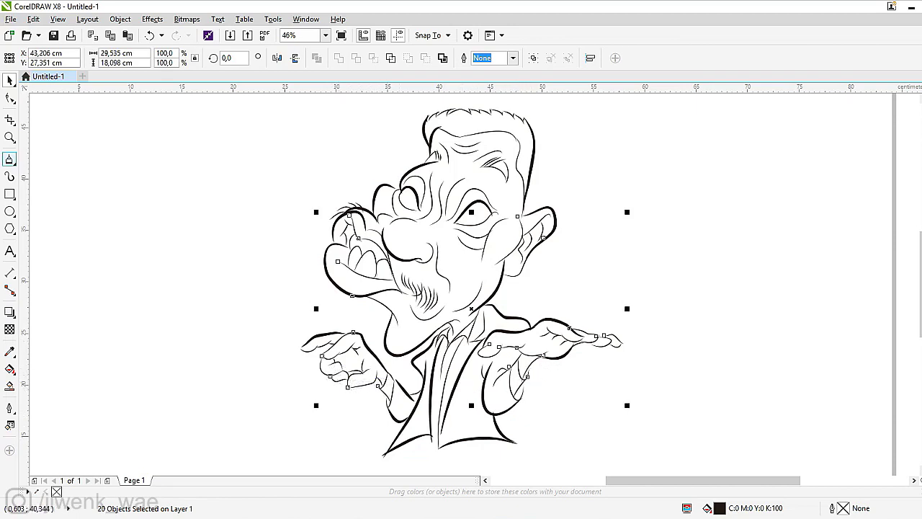
key("Escape")
key("i")
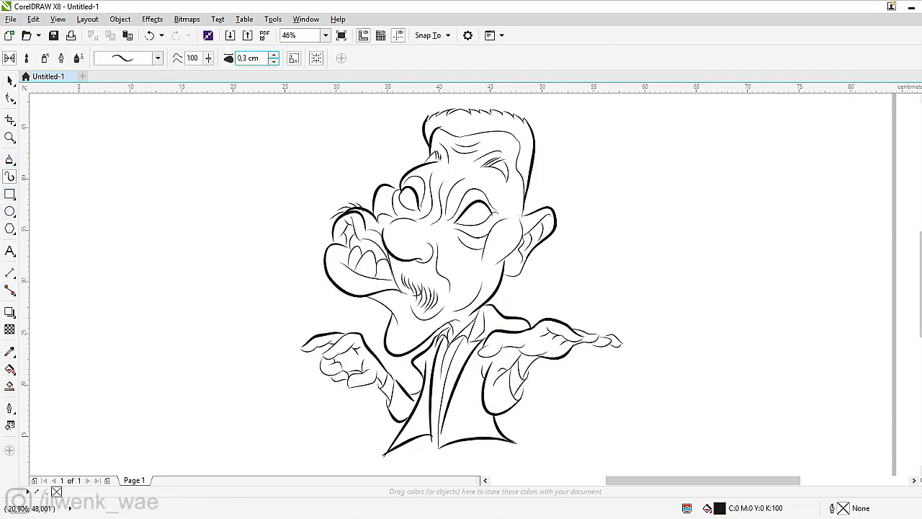
Set the stroke width of the secondary contours on the nose, mouth, face, ear, fingers and cuffs to 0,2 cm.
key("space")
left_click(357, 231)
left_click(357, 230)
left_click(358, 232, "shift")
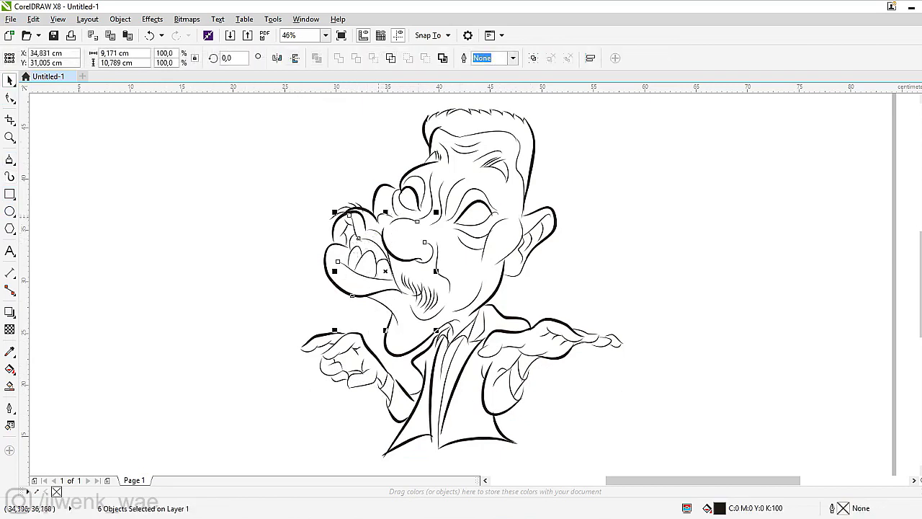
left_click(512, 255, "shift")
left_click(310, 350, "shift")
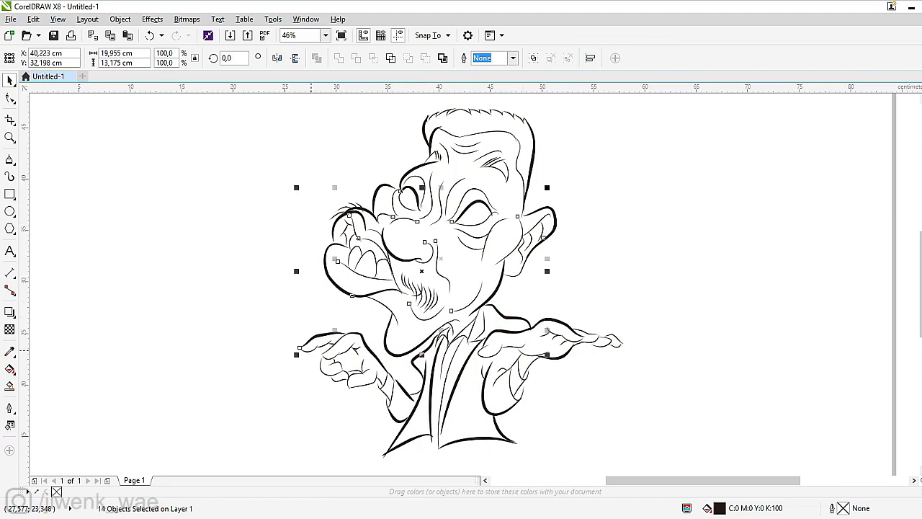
left_click(344, 375, "shift")
left_click(375, 377, "shift")
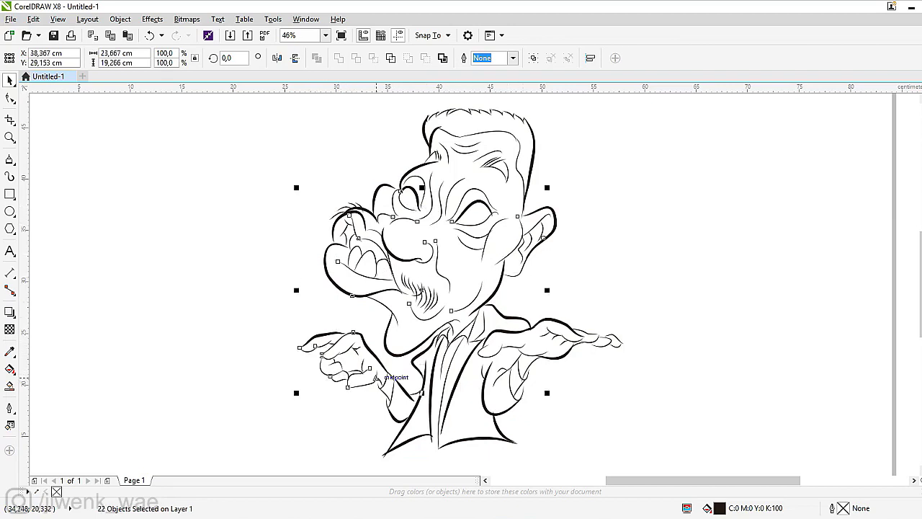
left_click(549, 365, "shift")
left_click(542, 355, "shift")
left_click(589, 337, "shift")
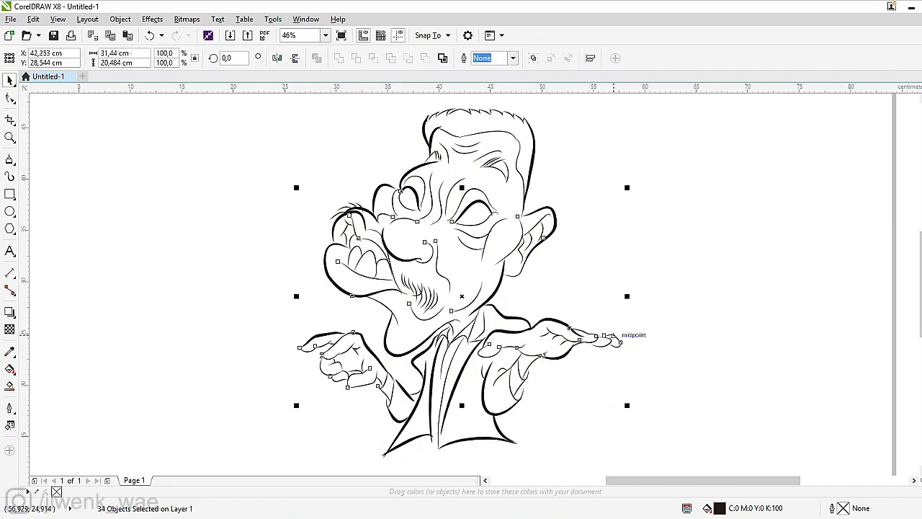
key("F5")
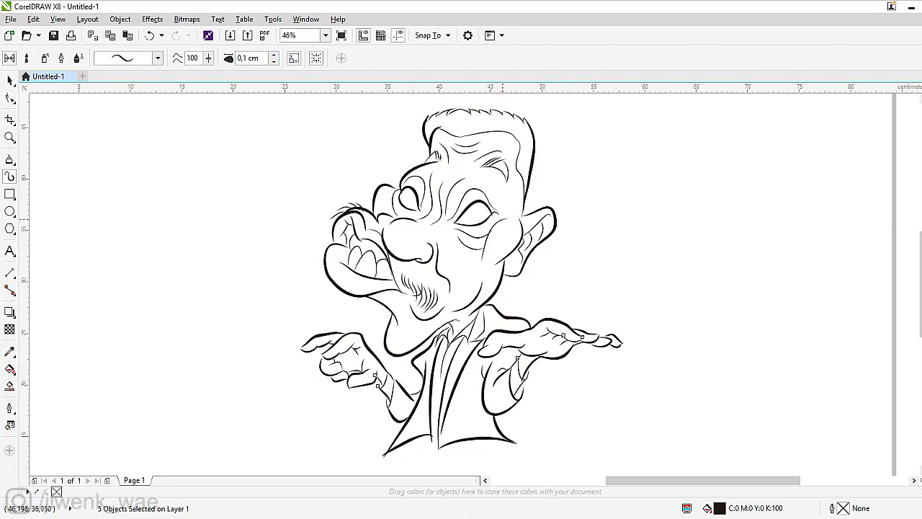
type("0,2")
key("Return")
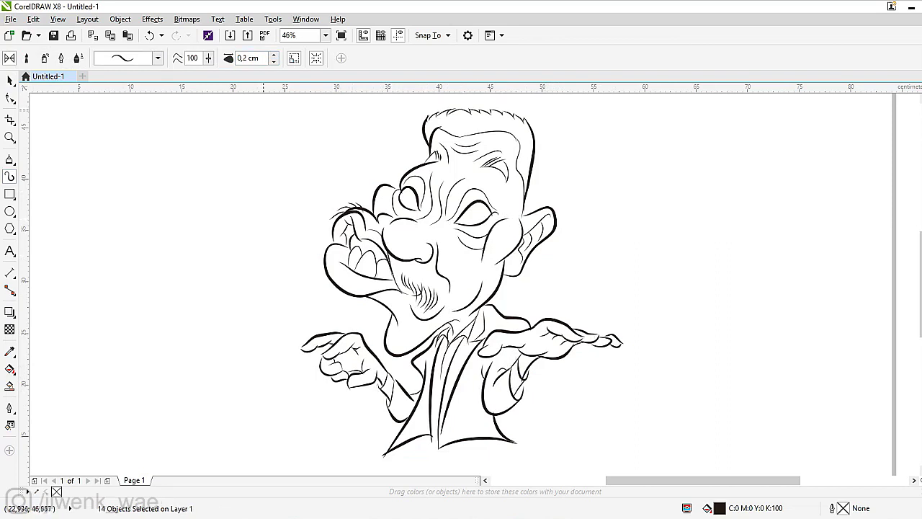
Add short stubble strokes along the chin with a 0,1 cm stroke width.
key("Escape")
left_click(382, 337)
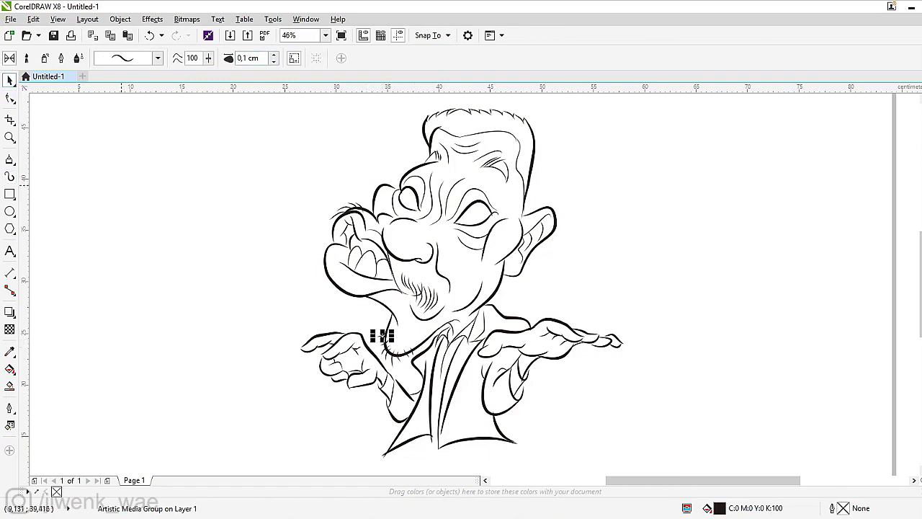
Reshape the hair tufts on the left side of the head so their tips meet up to the crown.
key("z")
mouse_move(405, 103)
left_mouse_down()
mouse_move(490, 165)
mouse_move(516, 198)
left_mouse_up()
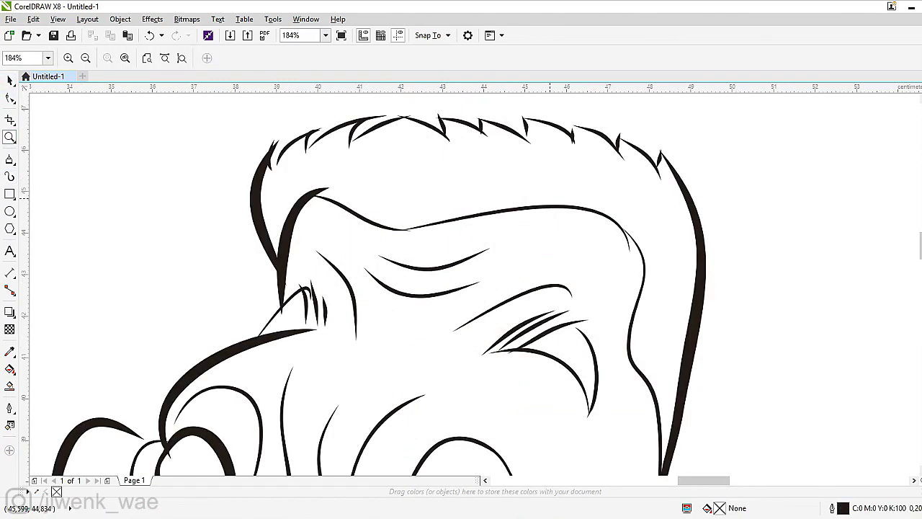
key("space")
left_click(276, 157)
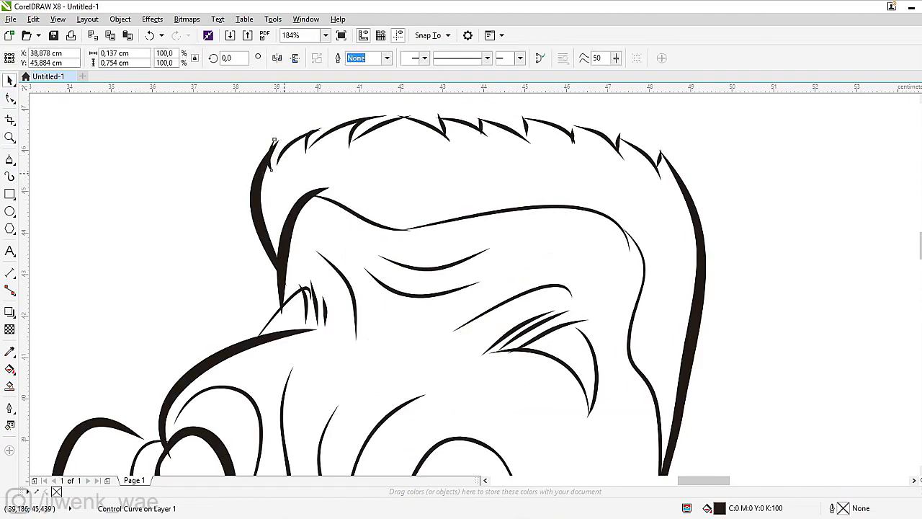
left_click_drag(273, 140, 279, 138)
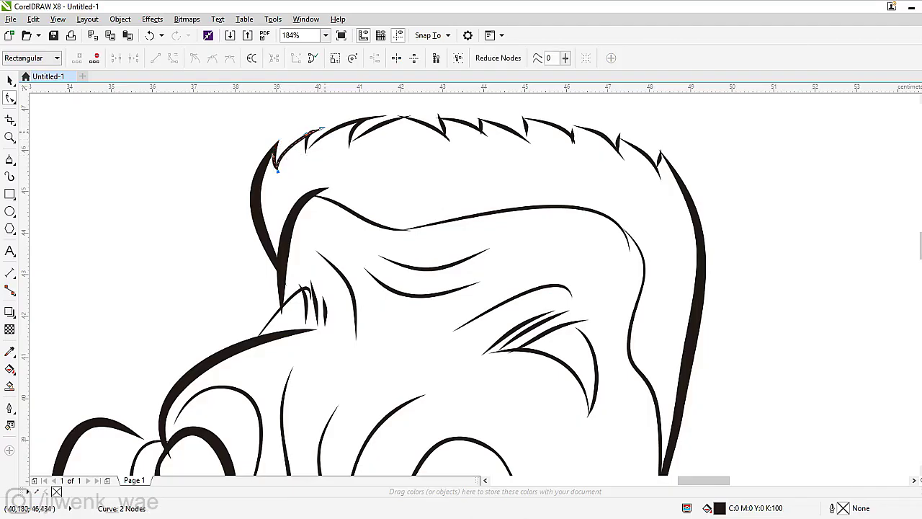
left_click_drag(319, 129, 393, 105)
Move the end nodes of the tufts just right of the crown to join their tips.
left_click(448, 138)
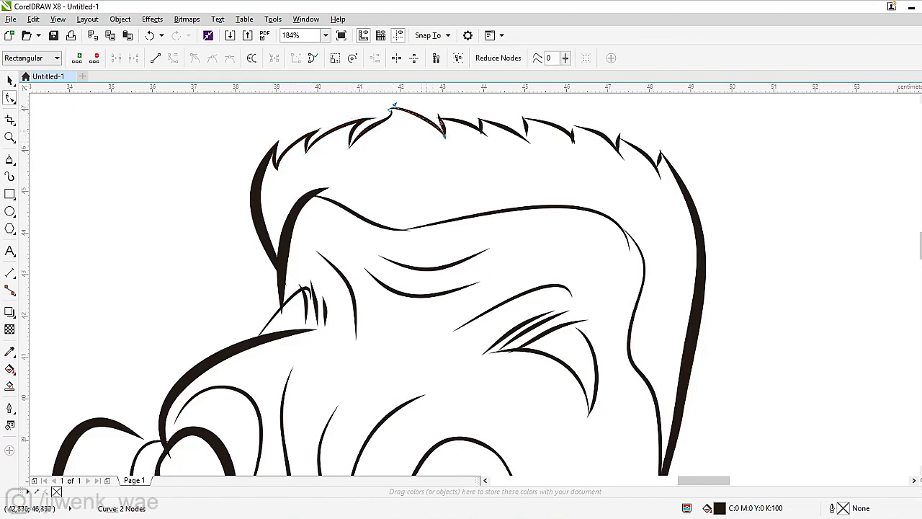
left_click_drag(444, 136, 451, 133)
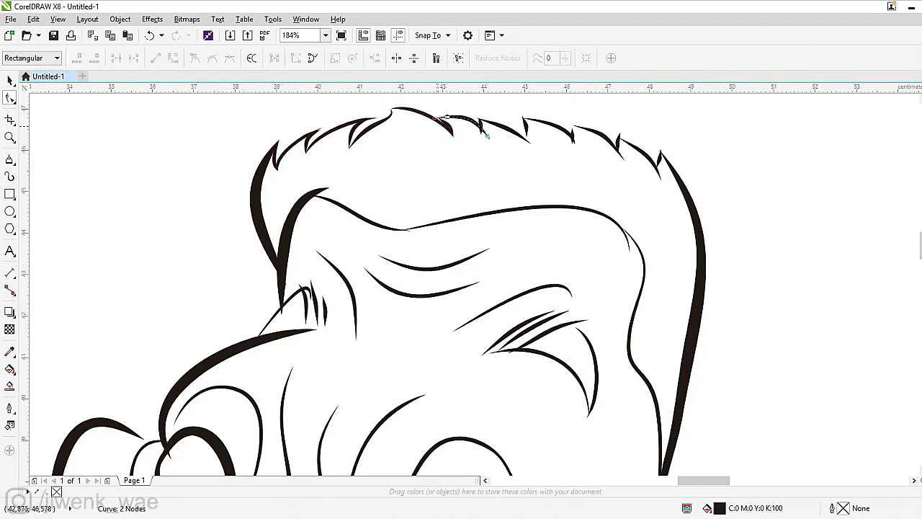
left_click_drag(445, 139, 453, 137)
left_click(482, 122)
left_click_drag(525, 140, 530, 143)
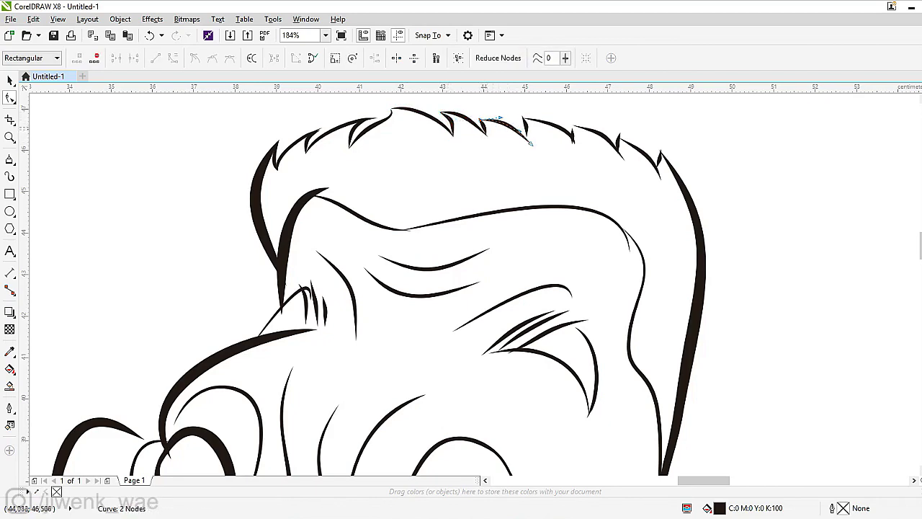
Bend the small hooks and extend the tuft curves along the middle-right of the hairline into closed, pointed tufts.
key("z")
left_click_drag(320, 108, 706, 245)
key("F10")
left_click_drag(407, 232, 422, 232)
left_click(205, 177)
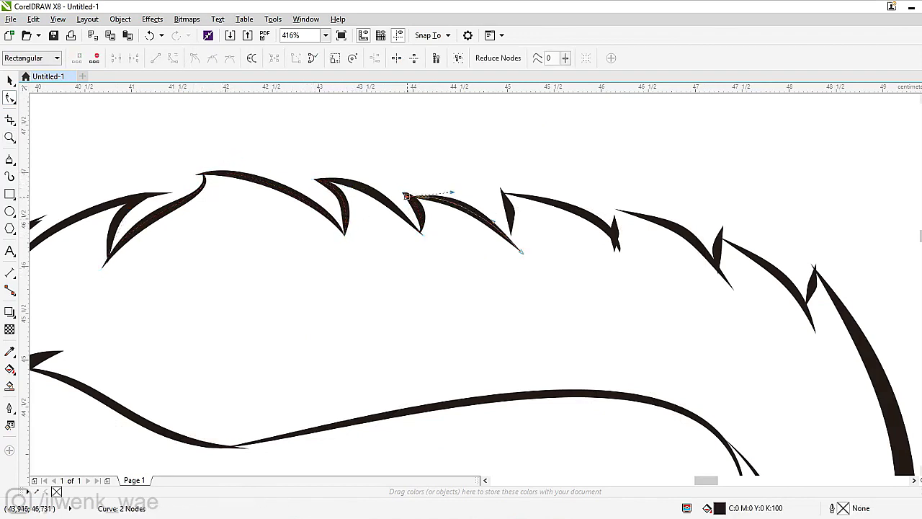
left_click(508, 217)
left_click_drag(516, 211, 525, 214)
left_click(487, 195)
left_click_drag(620, 248, 596, 210)
left_click(670, 223)
left_click_drag(670, 223, 681, 229)
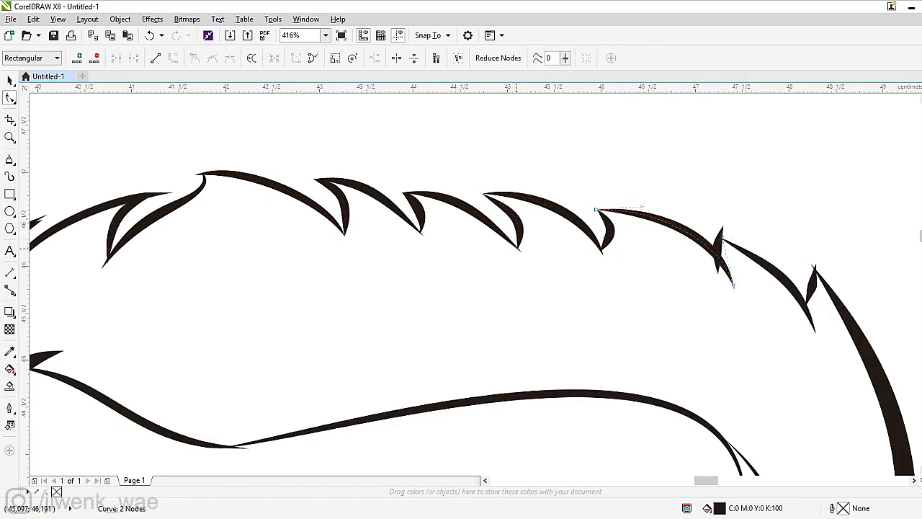
Join the last two tufts on the right and fit the long side-of-head stroke to the final tuft.
left_click(720, 241)
left_click_drag(725, 225, 746, 230)
left_click(752, 238)
mouse_move(814, 267)
left_mouse_down()
mouse_move(821, 269)
mouse_move(802, 261)
left_mouse_up()
left_click(836, 324)
left_click_drag(836, 324, 838, 326)
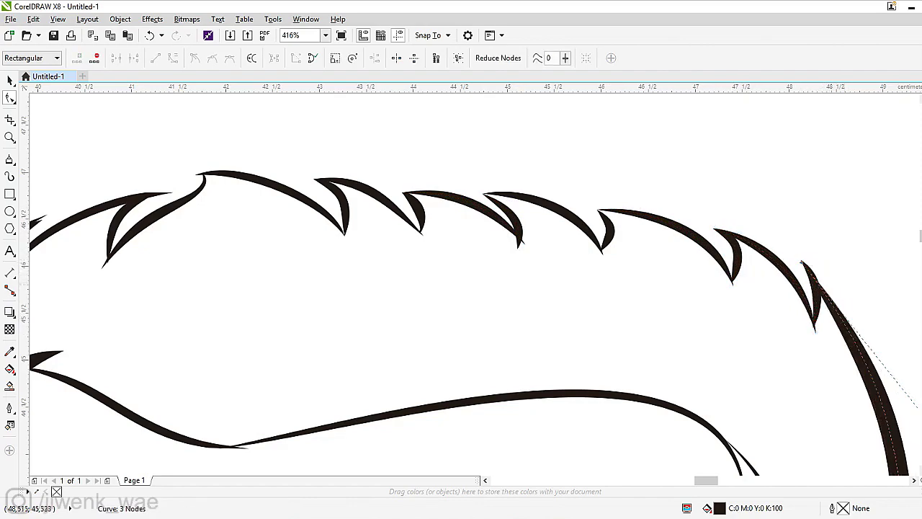
left_click_drag(917, 408, 672, 254)
Connect the far ear's outline to the eye contour and set the curve beside the smaller eye to 0,2 cm stroke width.
scroll(672, 254, "down", 5)
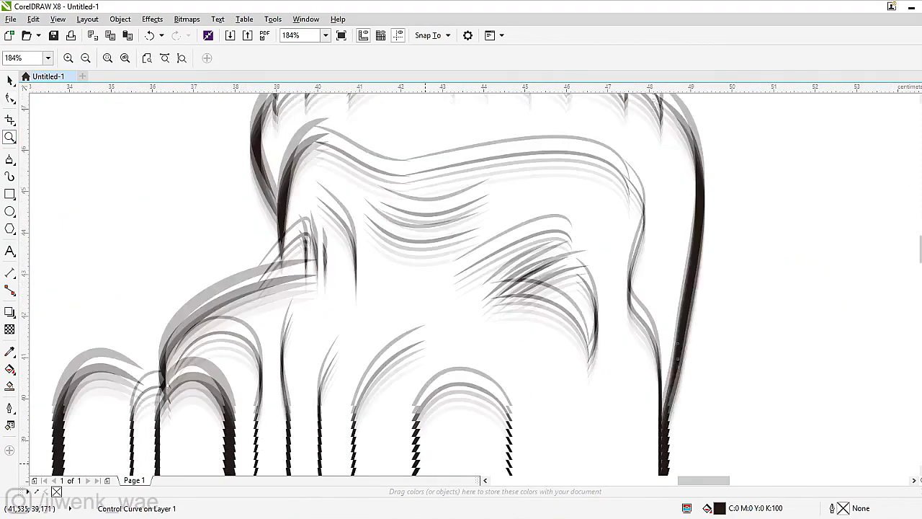
key("Tab")
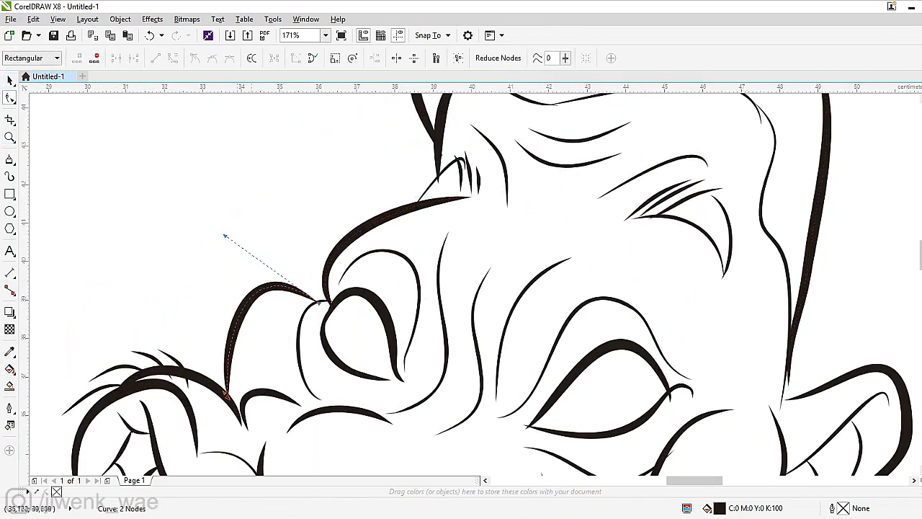
key("Tab")
key("Tab")
key("Tab")
key("Tab")
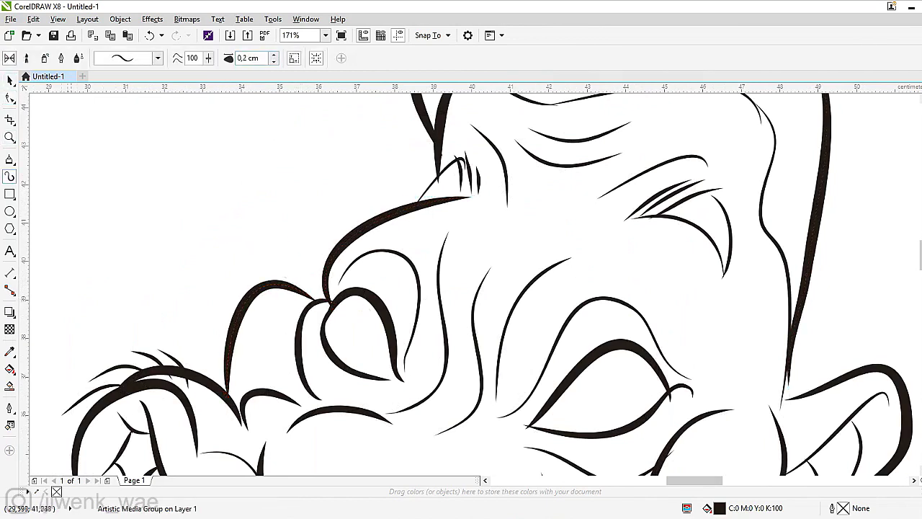
key("Escape")
Extend the inner end of the larger eye's lower lid past the upper lid's corner.
scroll(524, 263, "down", 3)
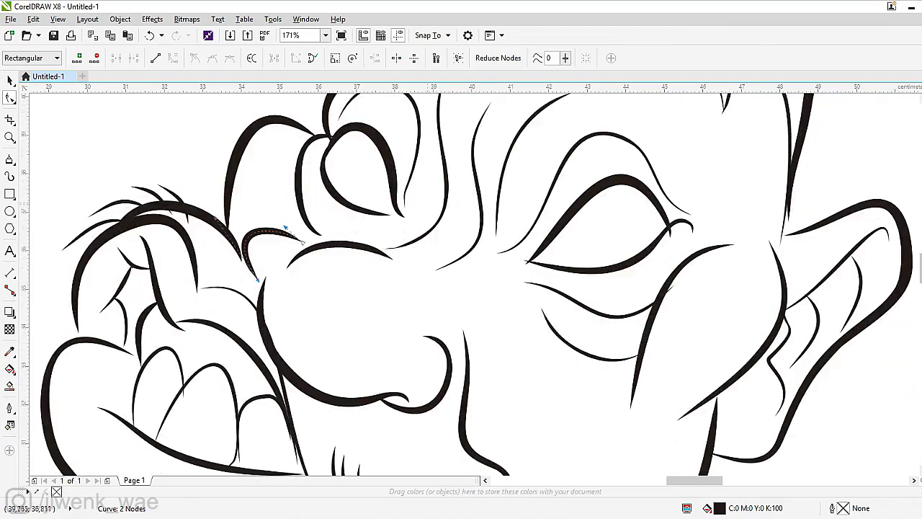
left_click_drag(523, 264, 514, 260)
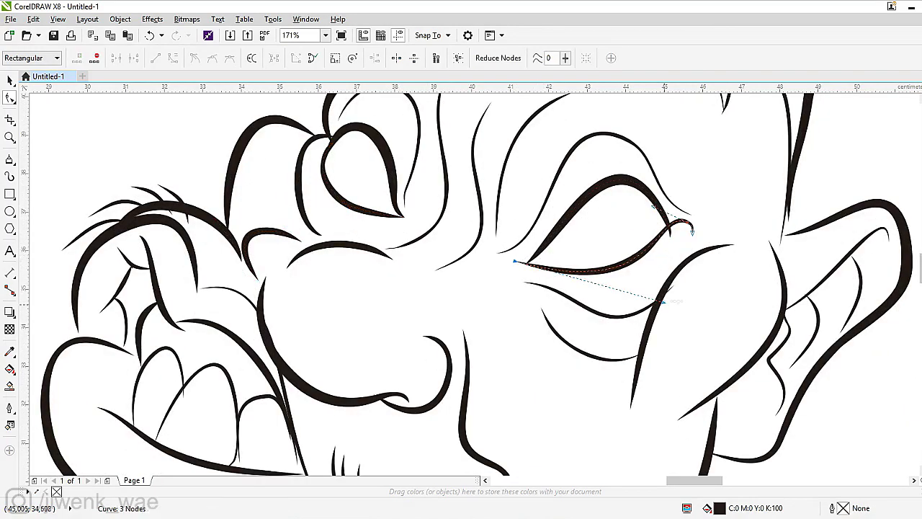
Reposition the nose's left outline and adjust the ends of the adjoining cheek, lip and ear curves to meet it.
left_click(261, 288)
left_click_drag(303, 416, 309, 425)
left_click(288, 261)
left_click_drag(288, 261, 235, 277)
left_click(261, 274)
left_click(228, 188)
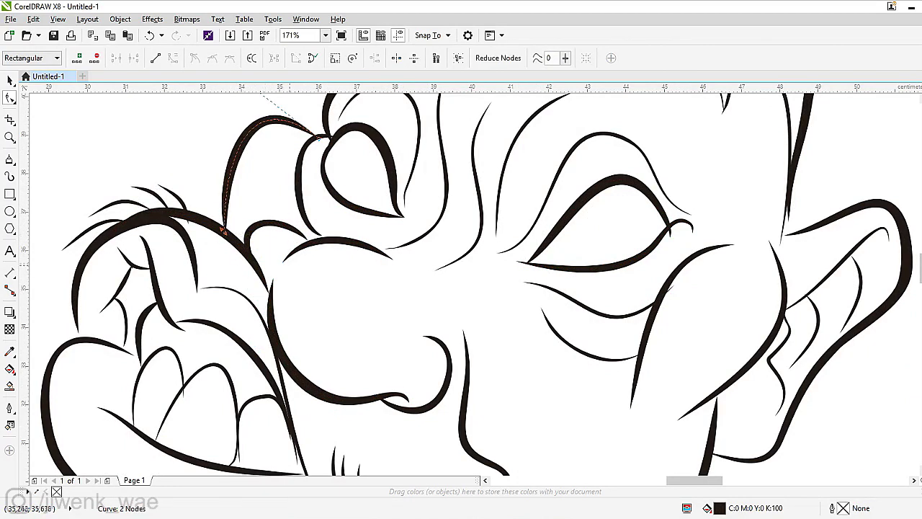
Lengthen the curve on top of the nose to the right and adjust the lower ends of the wrinkles between the eyes.
left_click(283, 263)
double_click(386, 246)
left_click_drag(386, 247, 393, 248)
left_click(394, 247)
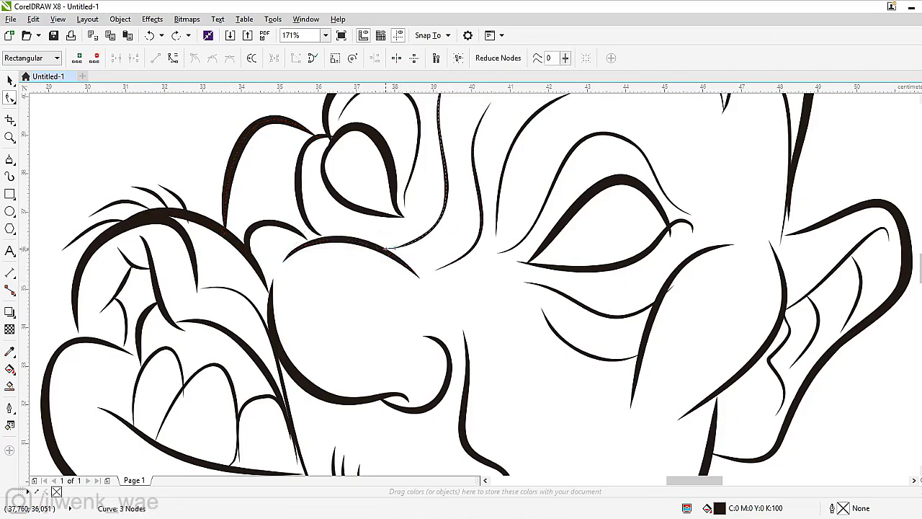
left_click(491, 242)
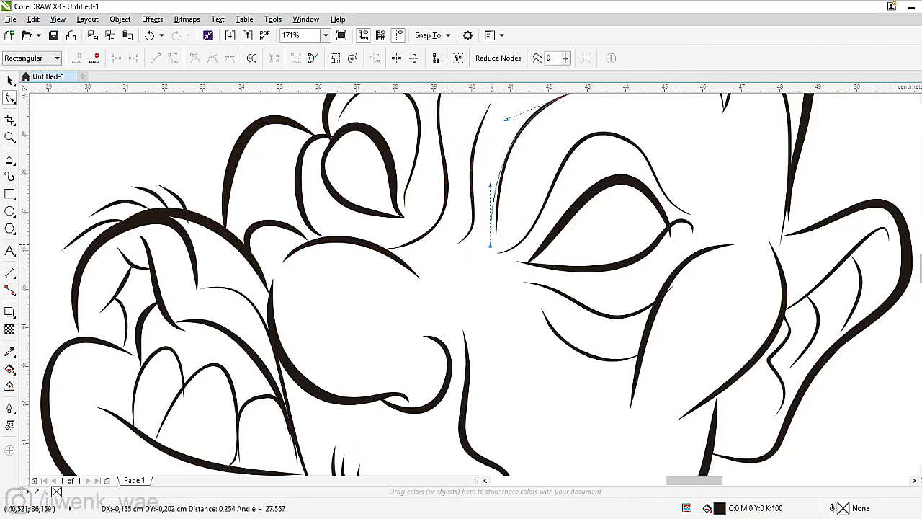
left_click(690, 229)
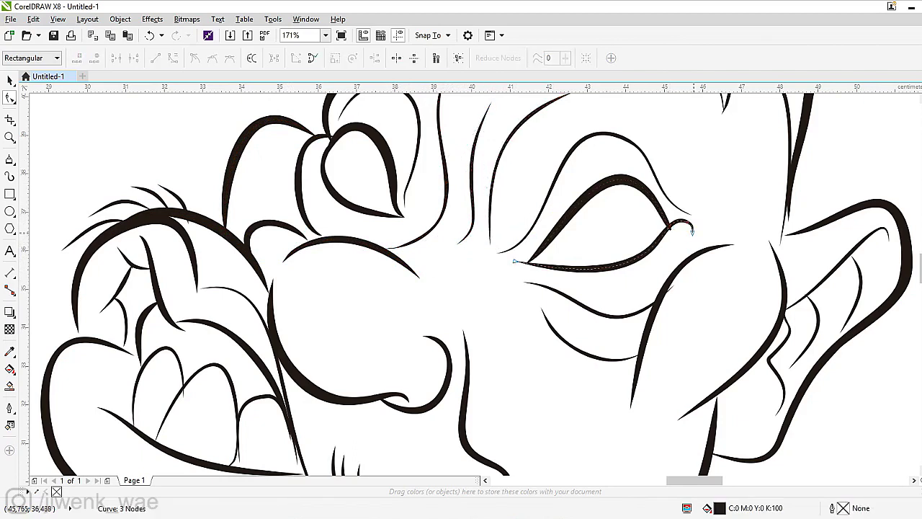
Reshape the crease above the larger eye and extend the ends of the two bag curves beneath it towards the cheek.
left_click(631, 143)
left_click_drag(631, 142, 626, 146)
left_click(576, 308)
left_click_drag(576, 309, 559, 267)
mouse_move(549, 324)
left_mouse_down()
mouse_move(535, 305)
mouse_move(537, 333)
left_mouse_up()
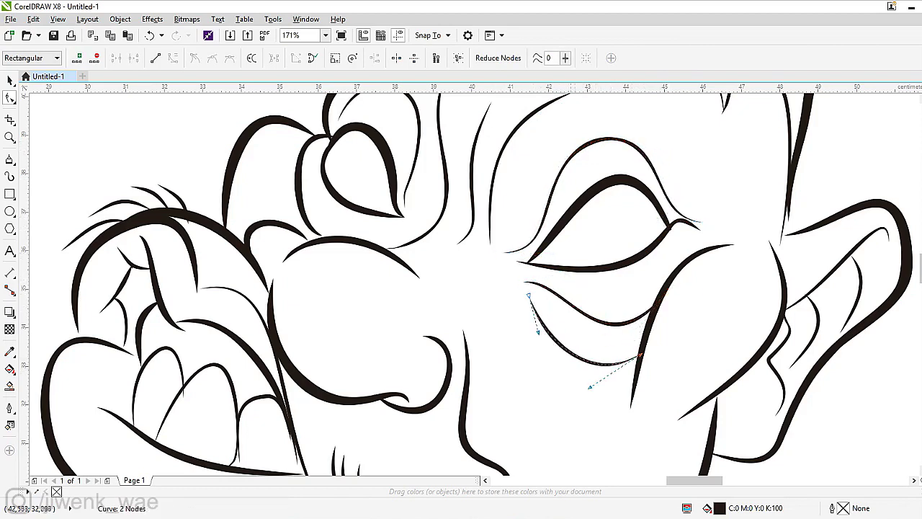
Connect the ends of the head's side line, mouth corner, last tooth and shoulder curves to the curves beside them.
left_click(793, 169)
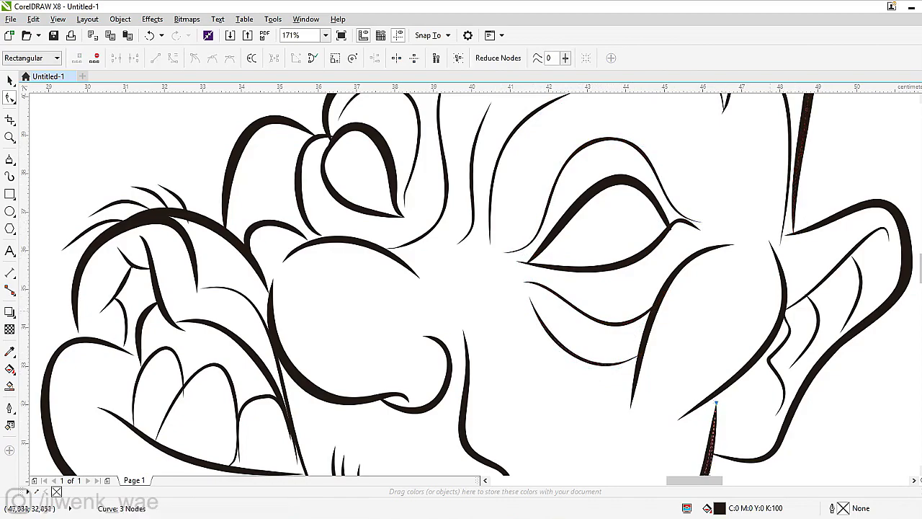
scroll(461, 288, "down", 5)
left_click_drag(357, 252, 361, 265)
left_click_drag(293, 204, 304, 202)
left_click(306, 211)
key("Escape")
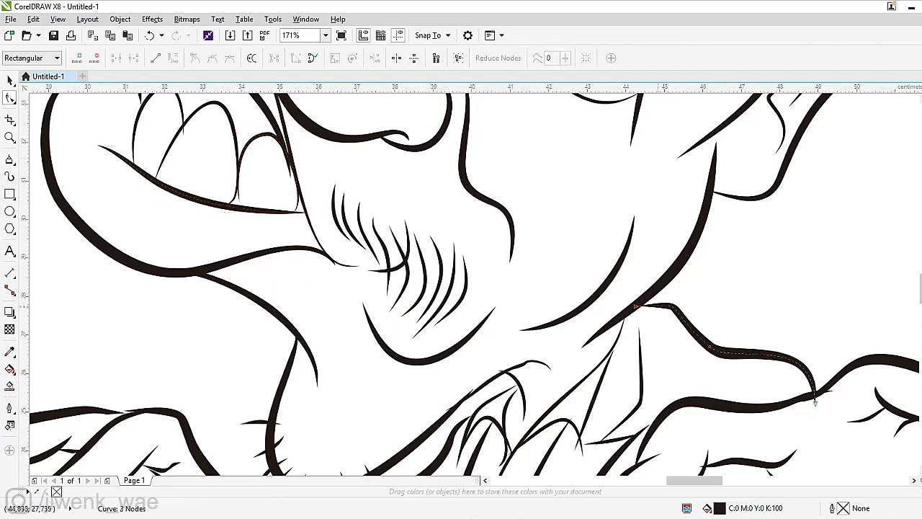
left_click(639, 304)
left_click_drag(641, 306, 632, 302)
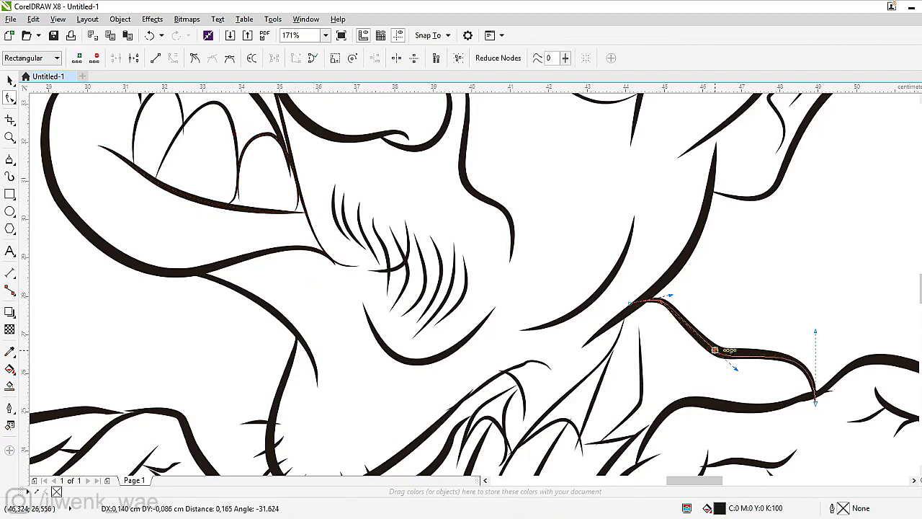
Thicken the short collar curves beneath the chin and adjust their ends so the collar tip joins up.
left_click(550, 369)
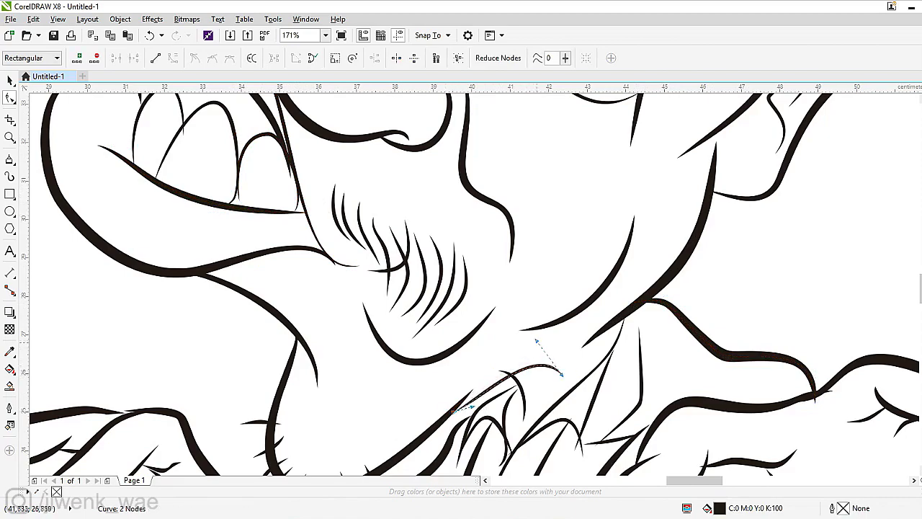
key("i")
scroll(550, 370, "down", 3)
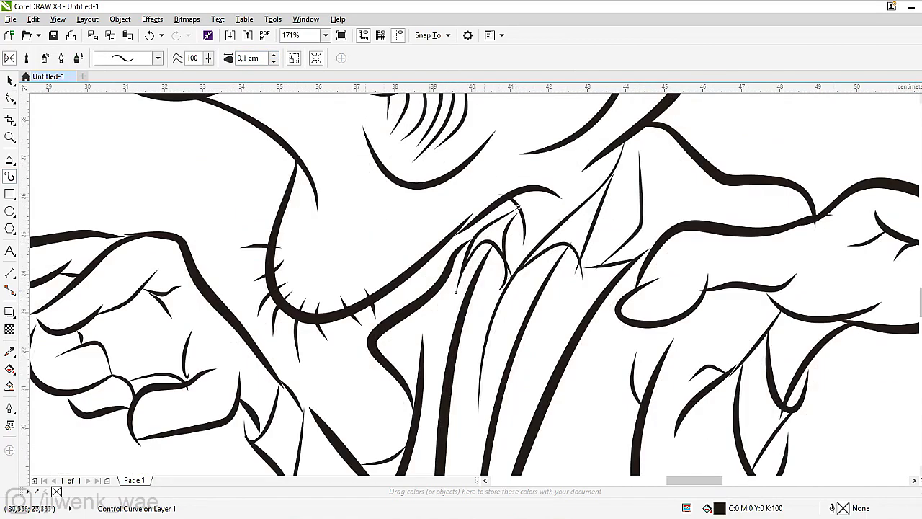
left_click(10, 97)
left_click(504, 200)
left_click_drag(562, 195, 563, 199)
left_click_drag(467, 229, 504, 284)
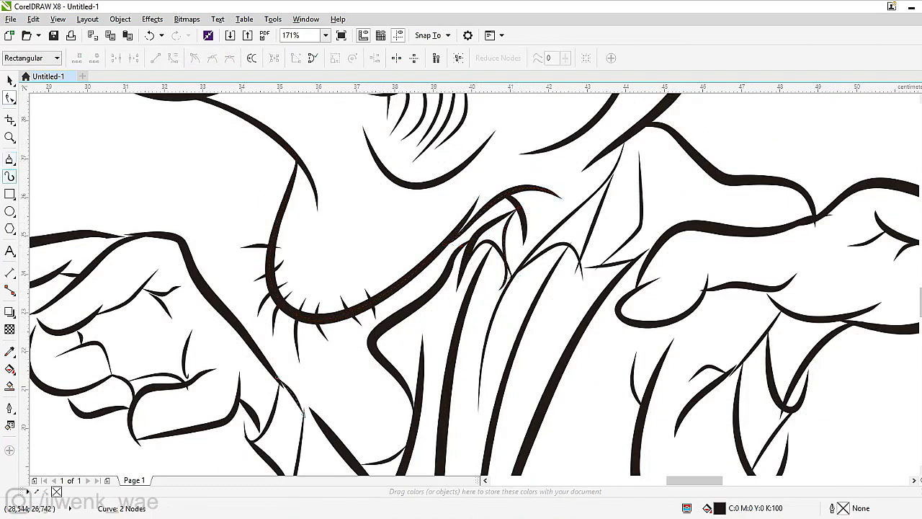
left_click(10, 176)
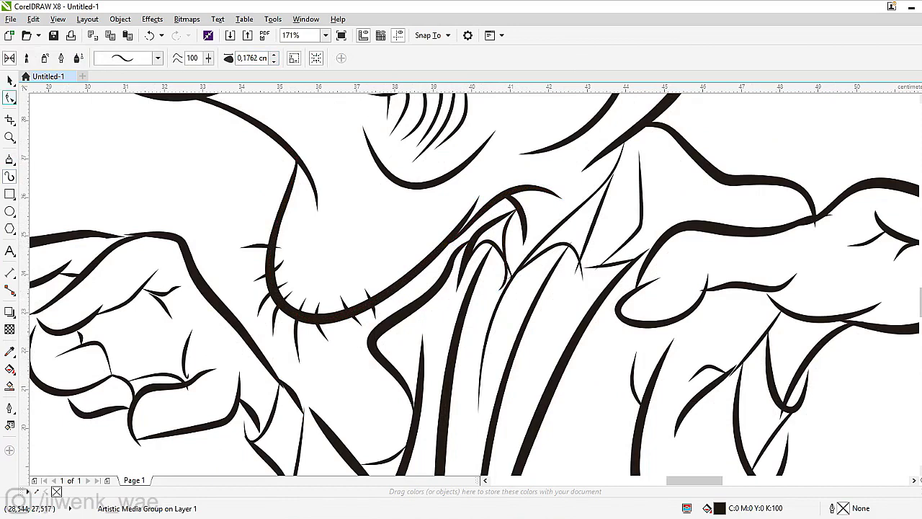
Extend the collar's fold lines up to the jaw line and thicken the long fold running down into the shirt.
left_click(9, 97)
left_click_drag(602, 231, 624, 171)
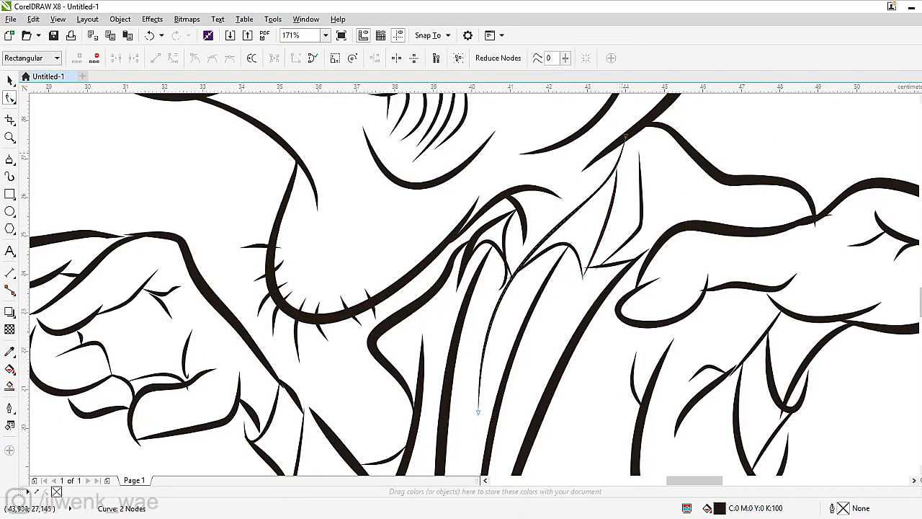
left_click(10, 177)
left_click(9, 97)
left_click_drag(513, 277, 576, 249)
left_click(639, 188)
left_click_drag(638, 180, 637, 216)
Reshape the cuff curves below the open hand, then join the other sleeve's line to its cuff and thicken the elbow fold to 0,2 cm.
left_click(749, 345)
left_click_drag(745, 320, 786, 412)
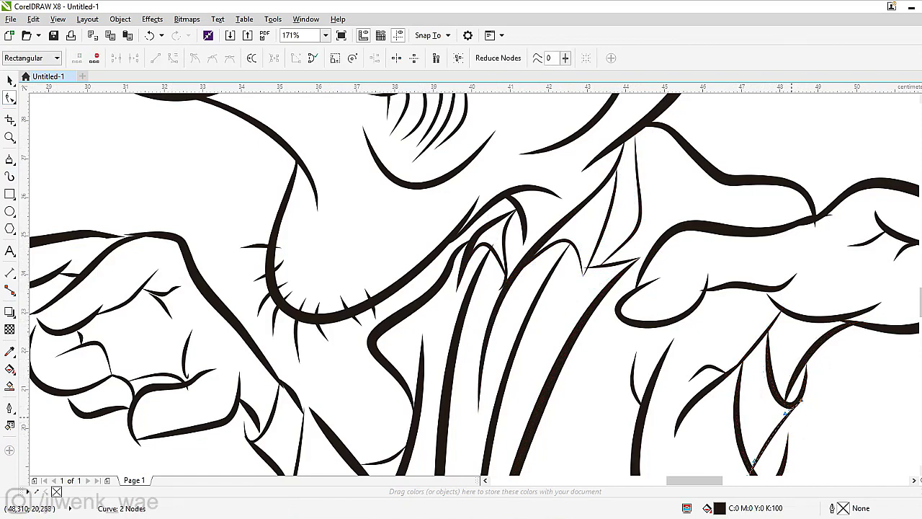
scroll(785, 412, "left", 5)
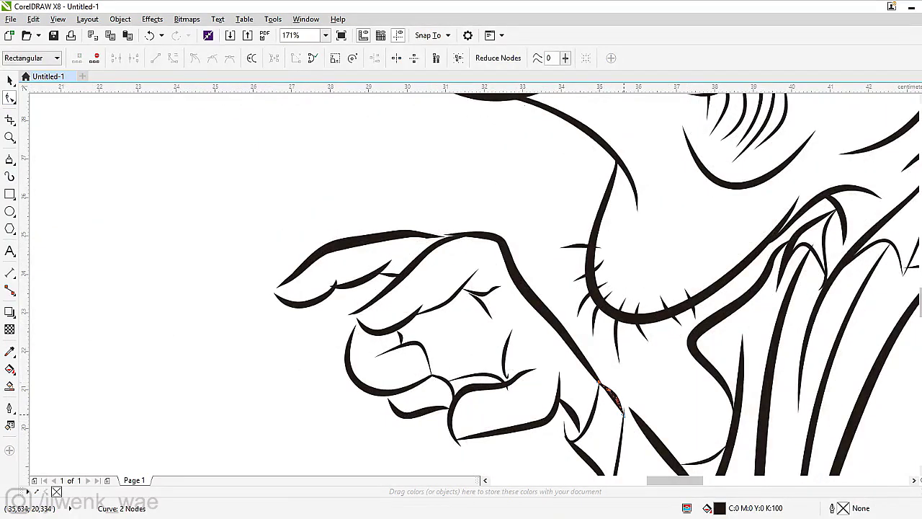
mouse_move(621, 402)
left_mouse_down()
mouse_move(612, 393)
mouse_move(659, 438)
left_mouse_up()
key("i")
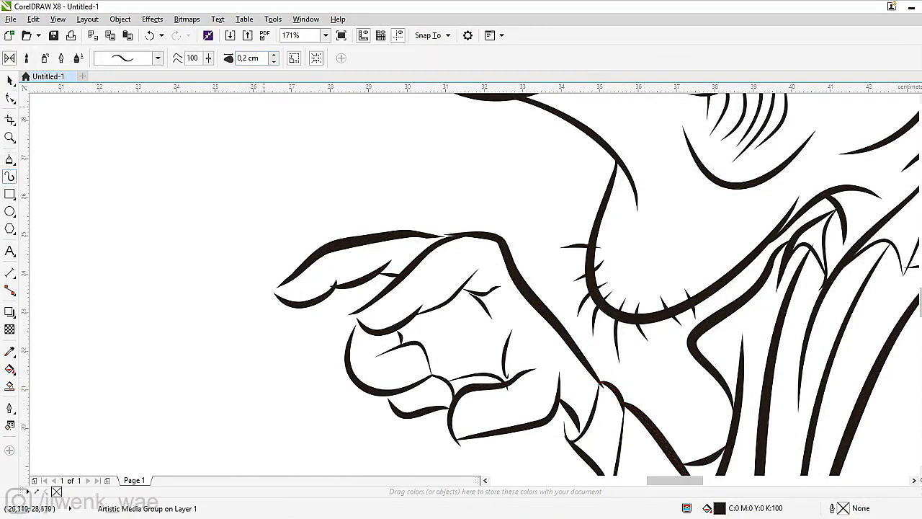
Join the pointing hand's middle finger outline to the top of the hand and round the finger's tip.
left_click(10, 98)
left_click_drag(447, 241, 432, 230)
left_click_drag(348, 315, 360, 344)
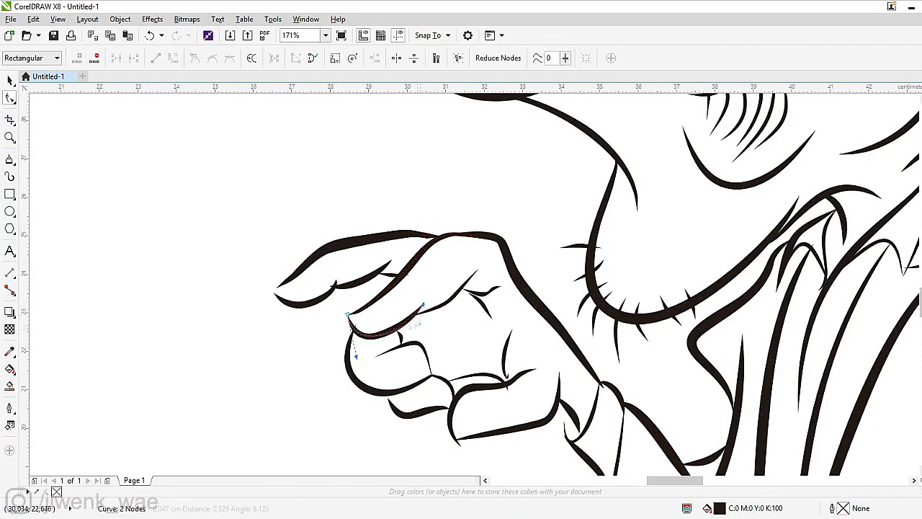
left_click(454, 298)
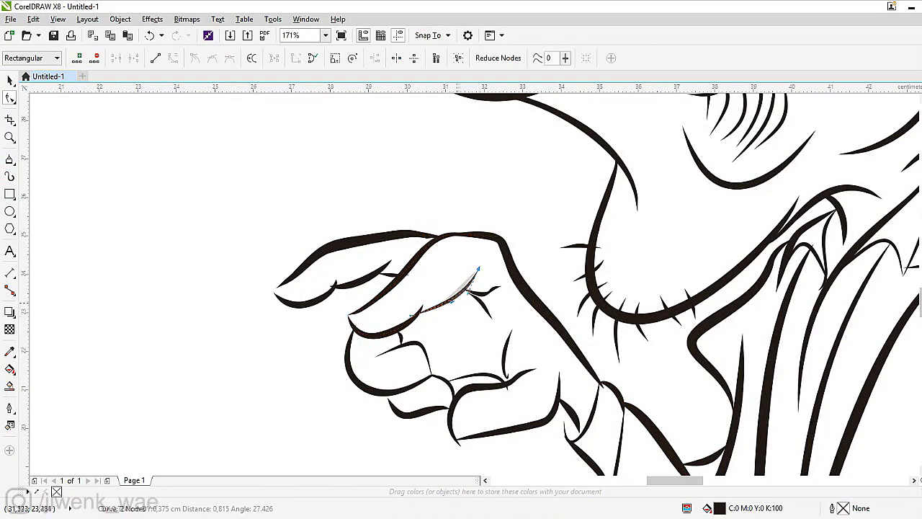
left_click_drag(424, 304, 375, 354)
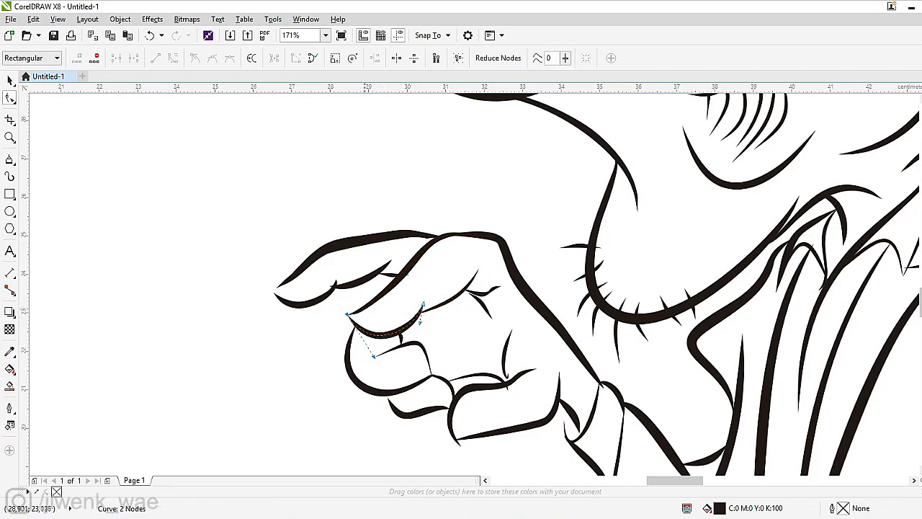
left_click(351, 322)
left_click(355, 316)
Reshape the lower line of the pointing hand's index finger and close its tip into a rounded end.
left_click_drag(334, 316, 330, 293)
double_click(360, 287)
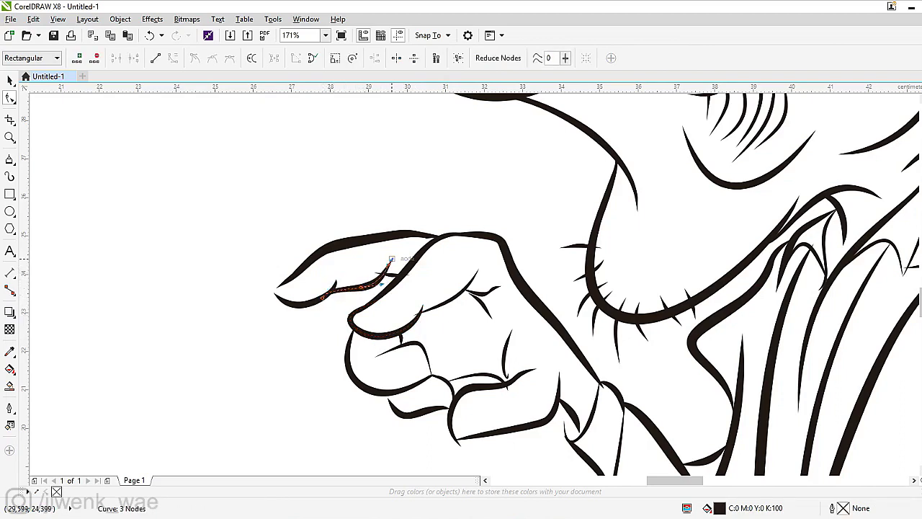
left_click_drag(392, 259, 392, 259)
left_click(276, 291)
left_click_drag(277, 291, 260, 293)
left_click(296, 273)
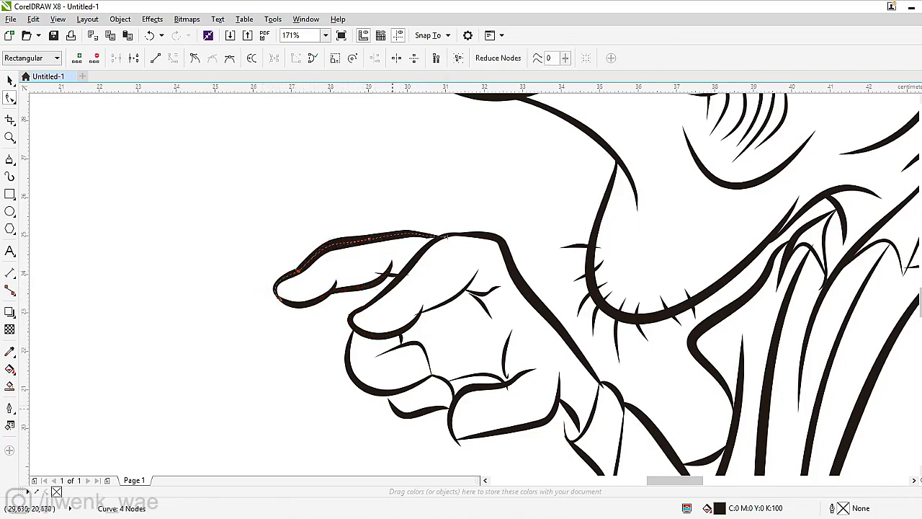
Round the end of the pointing hand's thumb, delete its surplus node, and curve the short creases on the palm and fingers.
left_click(452, 435)
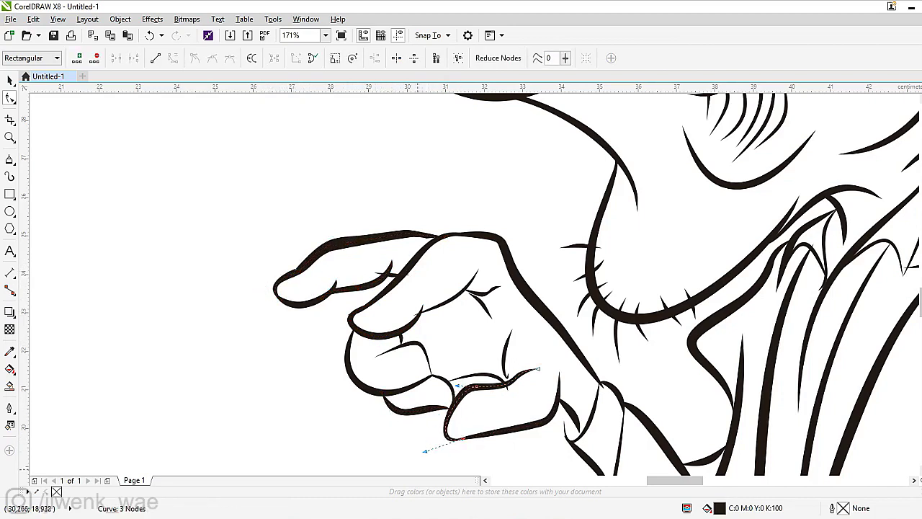
left_click_drag(480, 387, 515, 385)
key("Delete")
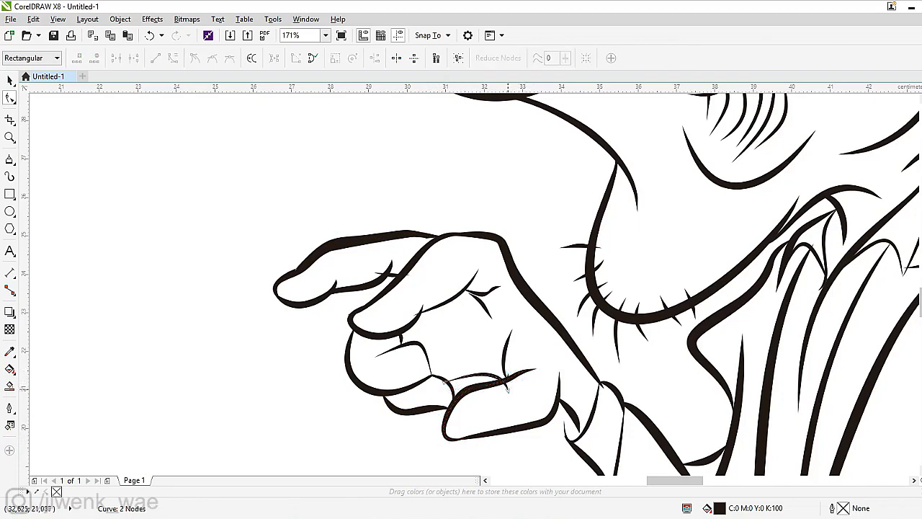
left_click_drag(487, 310, 494, 297)
left_click_drag(454, 349, 459, 357)
Close the cuff curves at the pointing hand's wrist and extend the sleeve's lower curve to the coat edge.
left_click(576, 392)
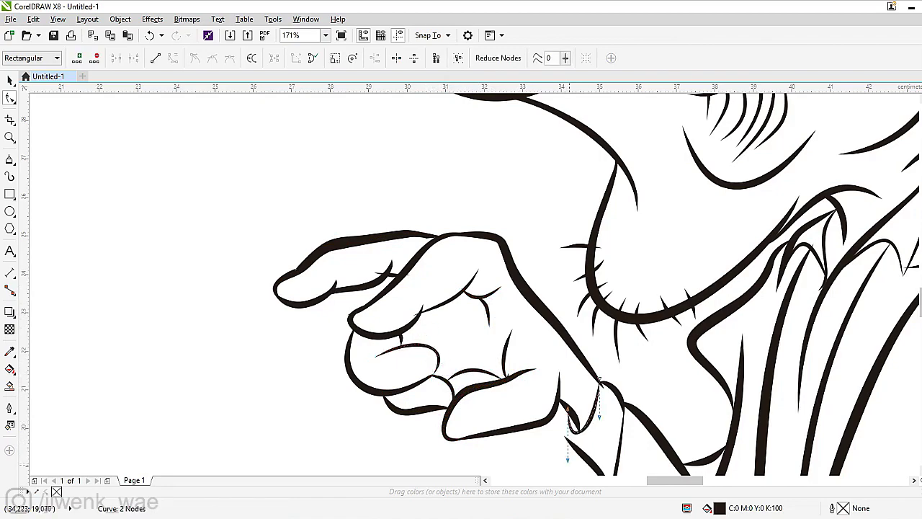
scroll(576, 392, "down", 1)
left_click_drag(576, 393, 595, 393)
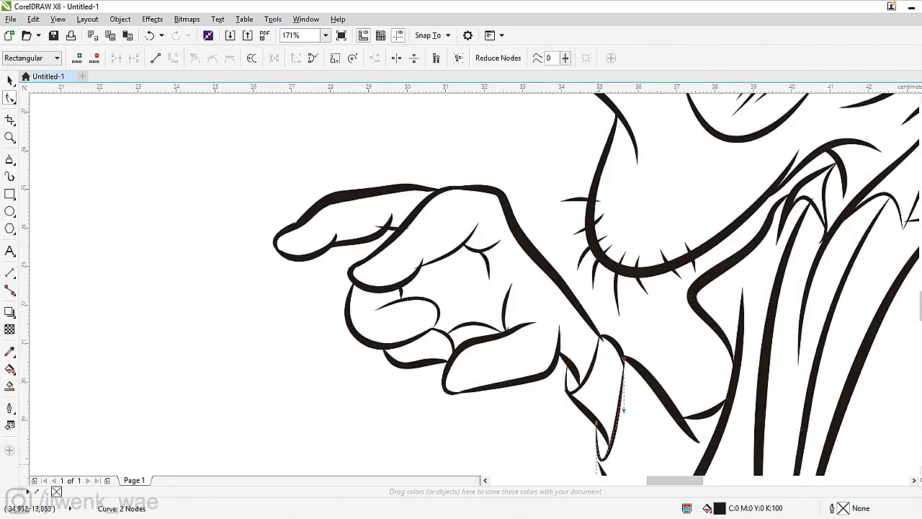
scroll(595, 393, "down", 3)
left_click_drag(611, 317, 678, 371)
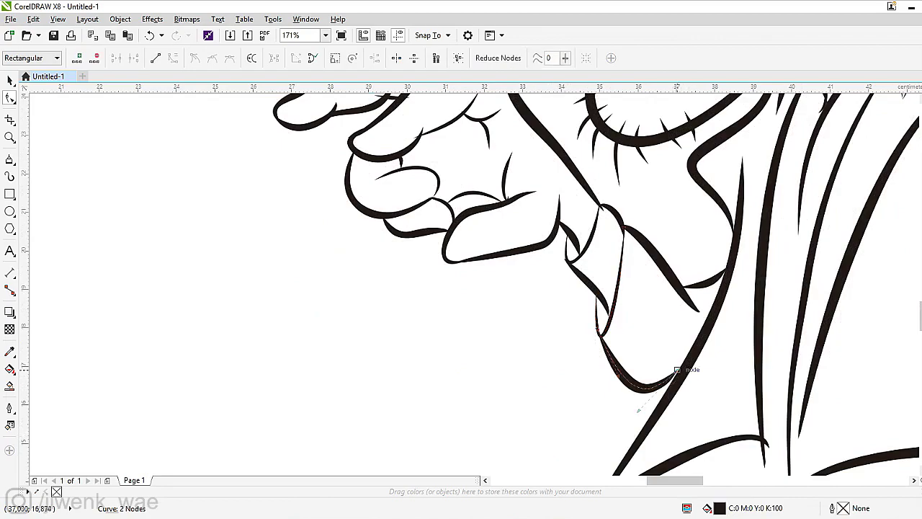
Adjust the ends of the curves along the lower part of the coat, below the sleeves.
scroll(649, 400, "right", 9)
scroll(461, 289, "down", 4)
left_click_drag(325, 283, 281, 276)
left_click_drag(296, 238, 299, 242)
left_click_drag(667, 296, 675, 300)
scroll(461, 288, "up", 6)
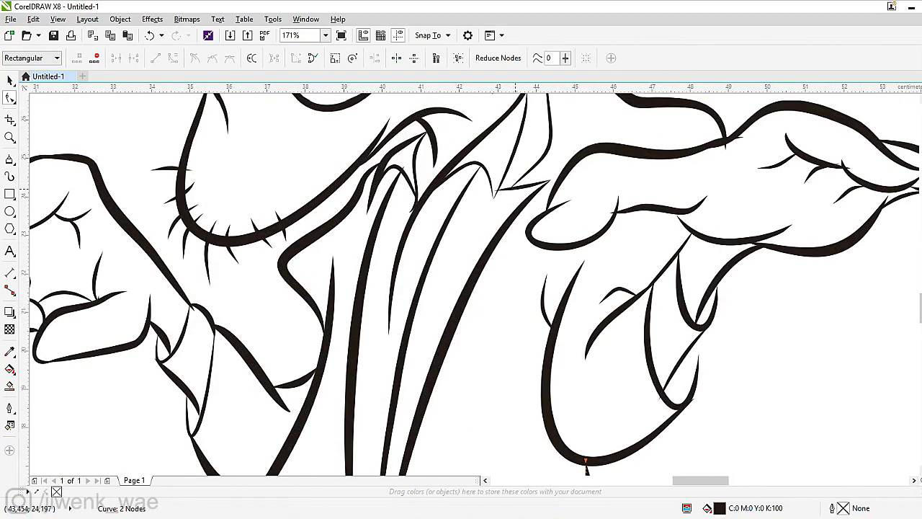
Fit the open hand's elbow and cuff curves together and set the upper cuff line's stroke width to 0,2 cm.
scroll(347, 354, "right", 8)
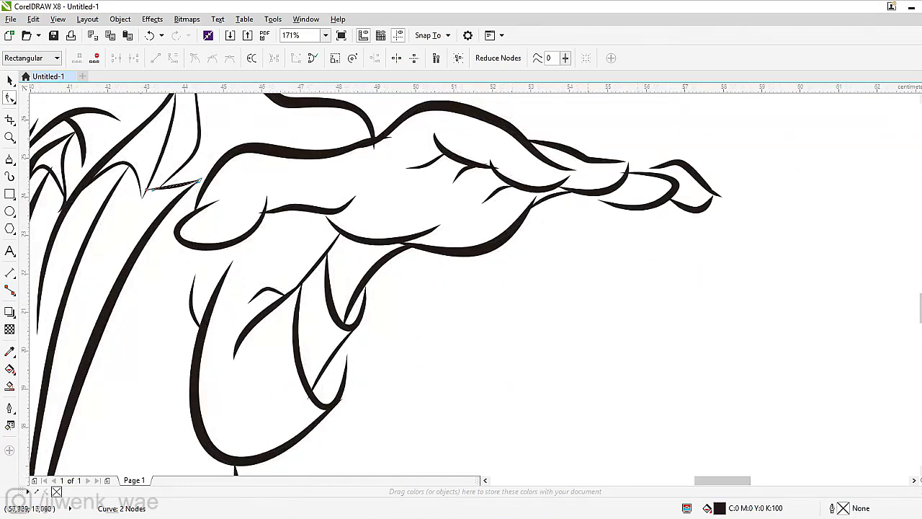
left_click(317, 408)
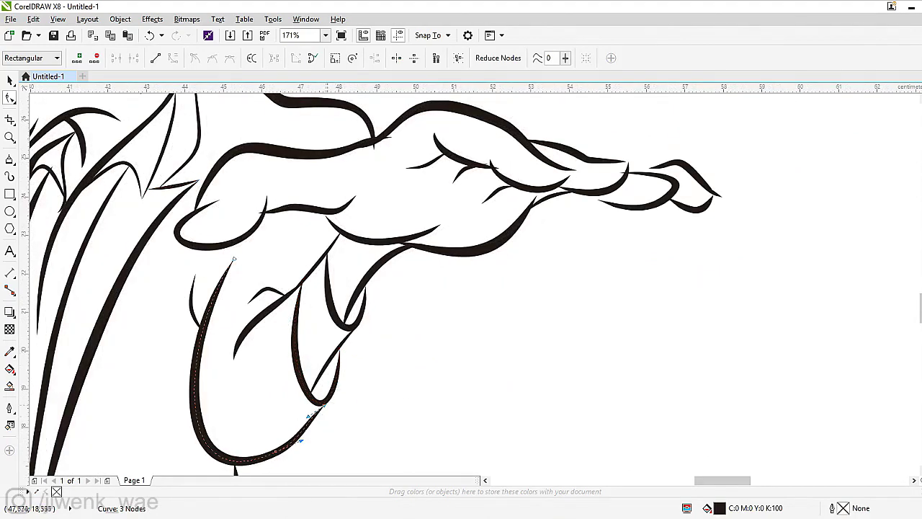
key("i")
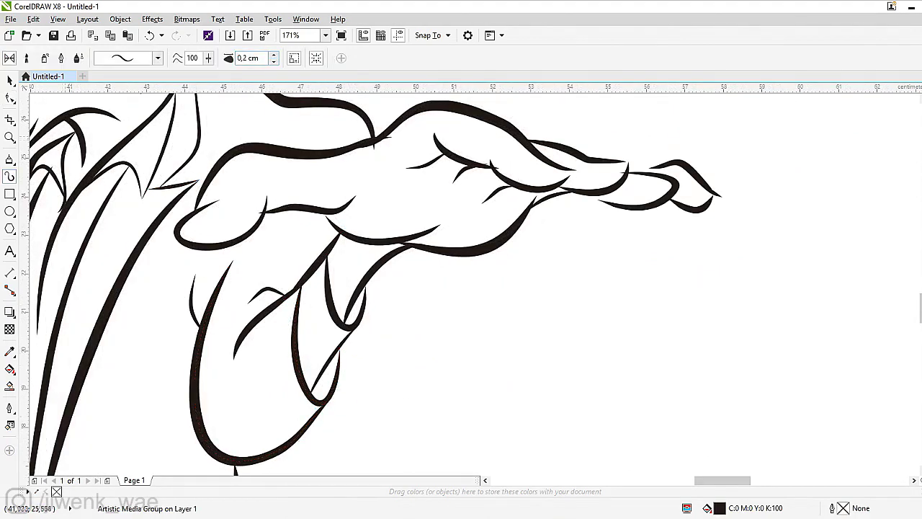
key("F10")
left_click(336, 236)
left_click_drag(337, 236, 338, 240)
Join the open hand's upper outline to the arm line and round the tip of its first finger.
left_click(371, 143)
left_click_drag(371, 143, 531, 132)
scroll(531, 132, "right", 5)
left_click_drag(238, 214, 245, 217)
left_click_drag(357, 285, 346, 286)
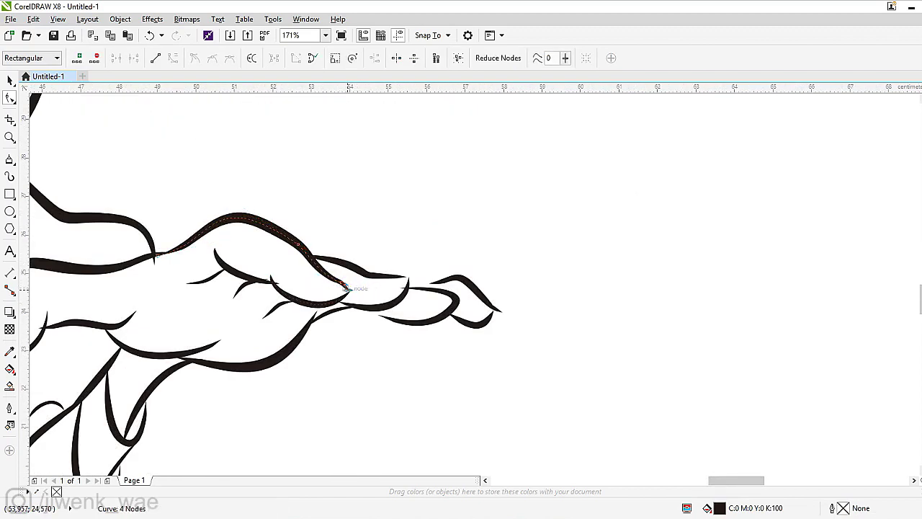
double_click(352, 290)
left_click_drag(353, 289, 313, 309)
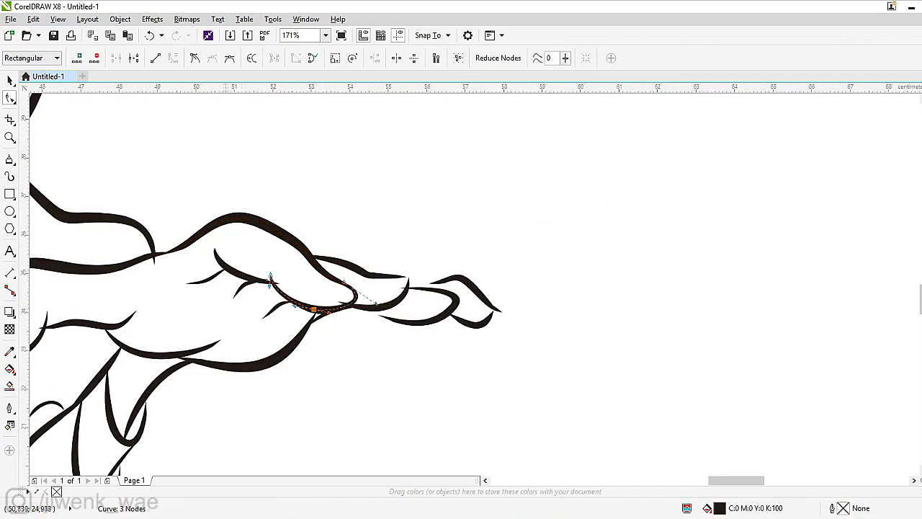
Round the tips of the open hand's remaining fingers and adjust the curvature of the palm's lower outline.
left_click(353, 263)
left_click_drag(408, 276, 377, 310)
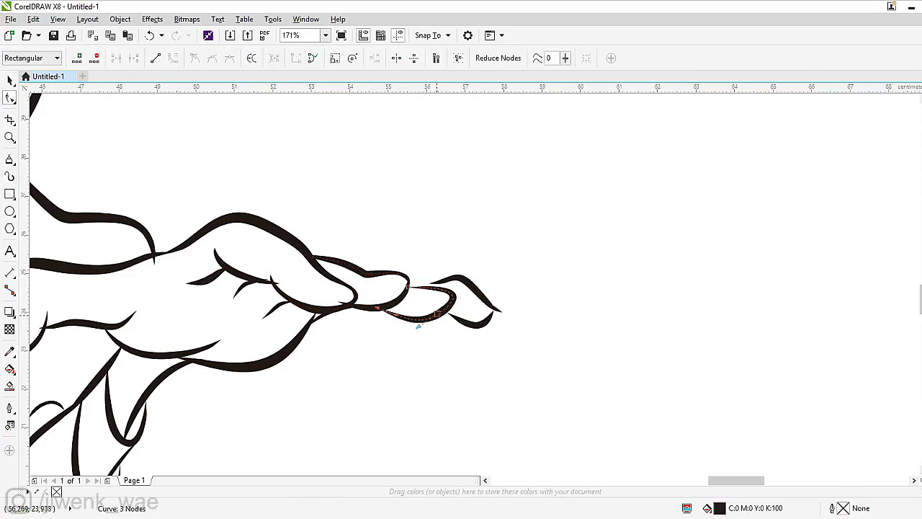
left_click(494, 310)
left_click_drag(495, 311, 504, 324)
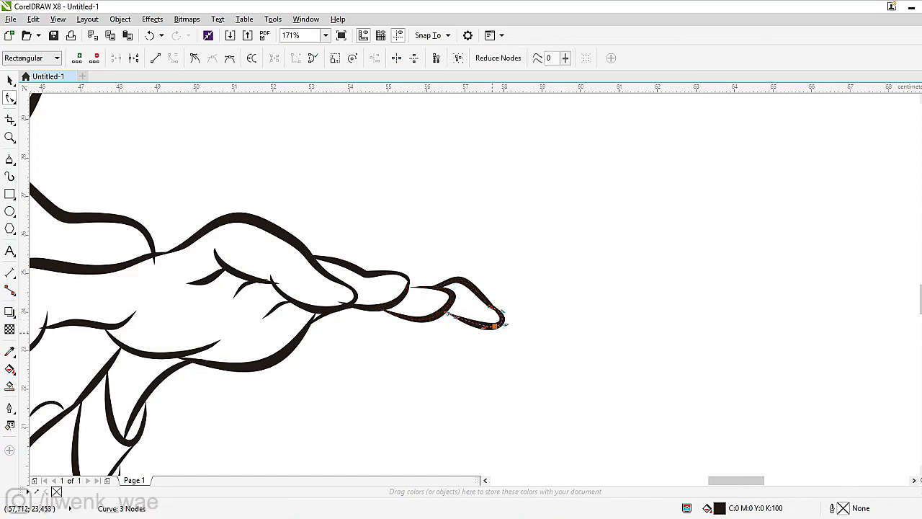
left_click(306, 328)
left_click_drag(260, 411, 271, 397)
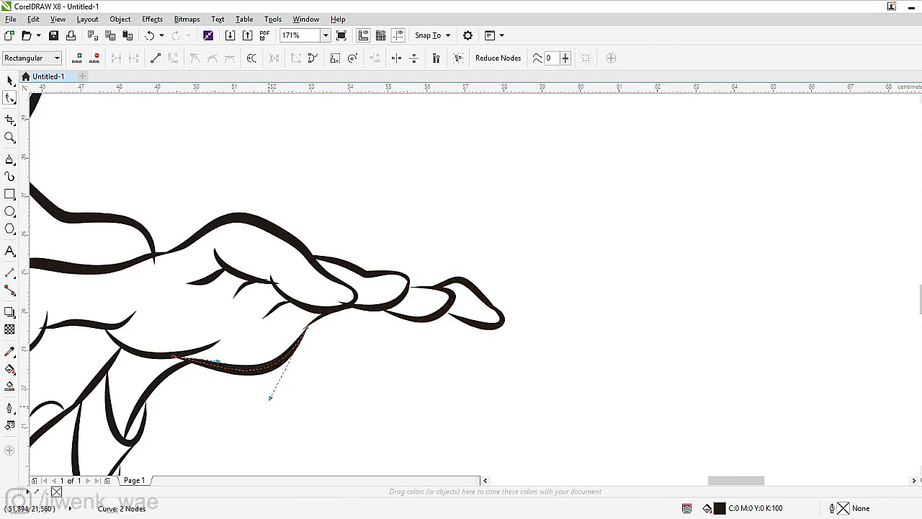
Draw an iris circle about 1,14 cm in diameter inside the smaller eye.
key("space")
left_click(10, 136)
scroll(461, 281, "up", 1)
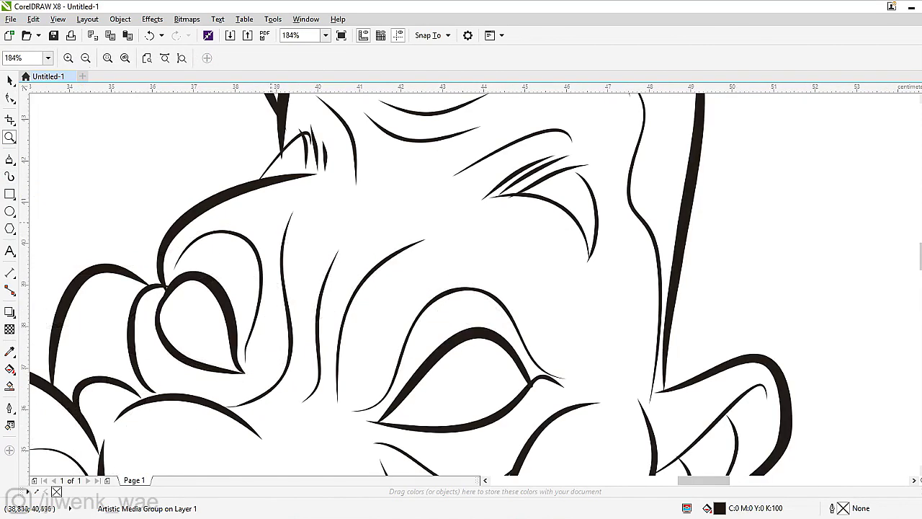
scroll(461, 281, "down", 2)
left_click(10, 80)
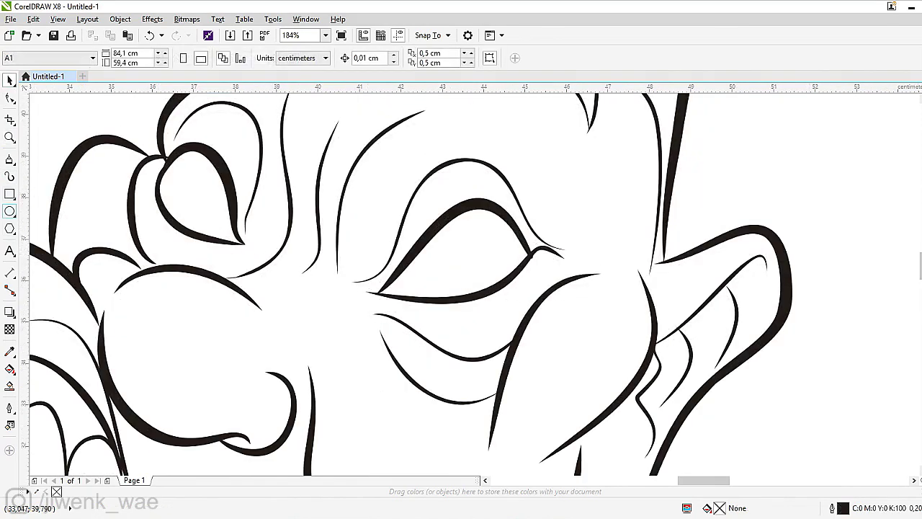
left_click(10, 211)
left_click_drag(176, 186, 230, 240)
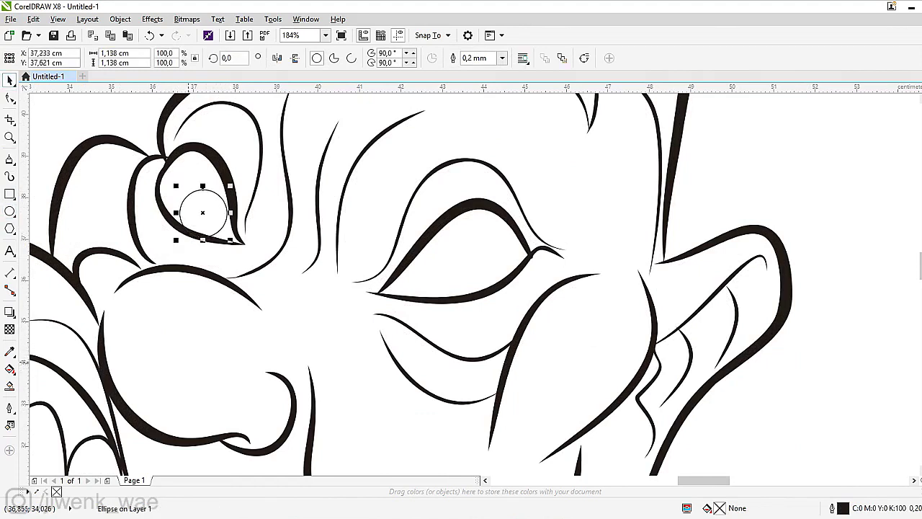
Add a small inner circle to the iris and place a copy of both circles in the larger eye at 1,275 cm.
mouse_move(200, 212)
left_mouse_down()
mouse_move(216, 228)
mouse_move(220, 191)
mouse_move(483, 259)
left_mouse_up()
left_click(226, 216, "shift")
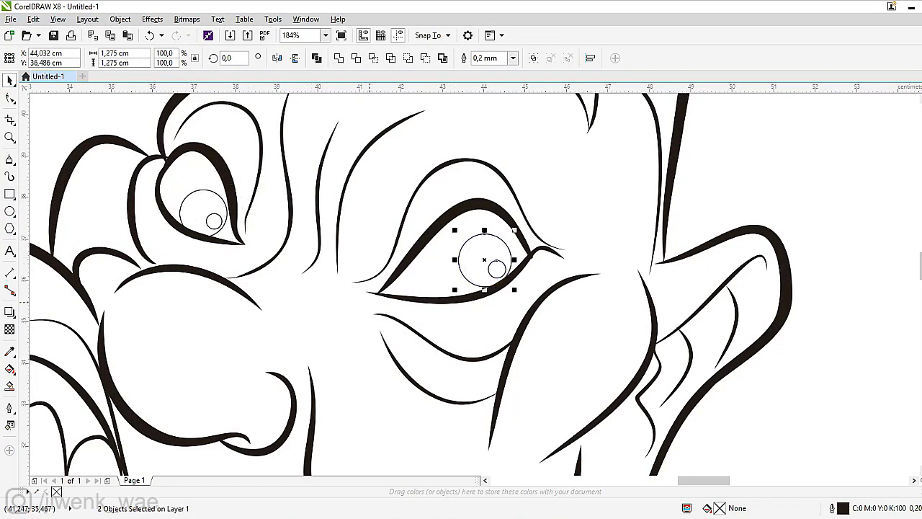
Join the curve ends along the upper lip and connect the lower lip's outline to the upper lip at the mouth's far corner.
key("Escape")
scroll(475, 281, "left", 5)
scroll(475, 281, "down", 2)
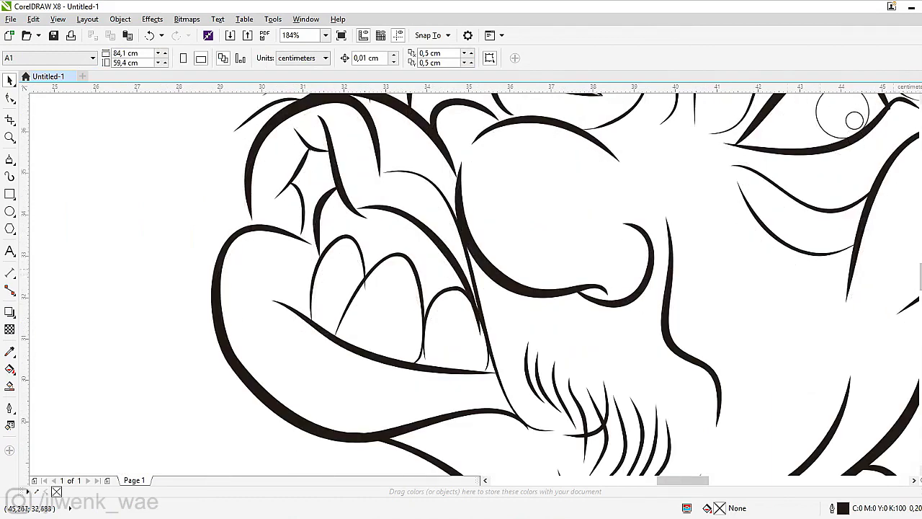
left_click_drag(245, 173, 233, 153)
left_click(350, 204)
left_click_drag(350, 204, 338, 209)
left_click_drag(333, 155, 337, 165)
left_click(432, 234)
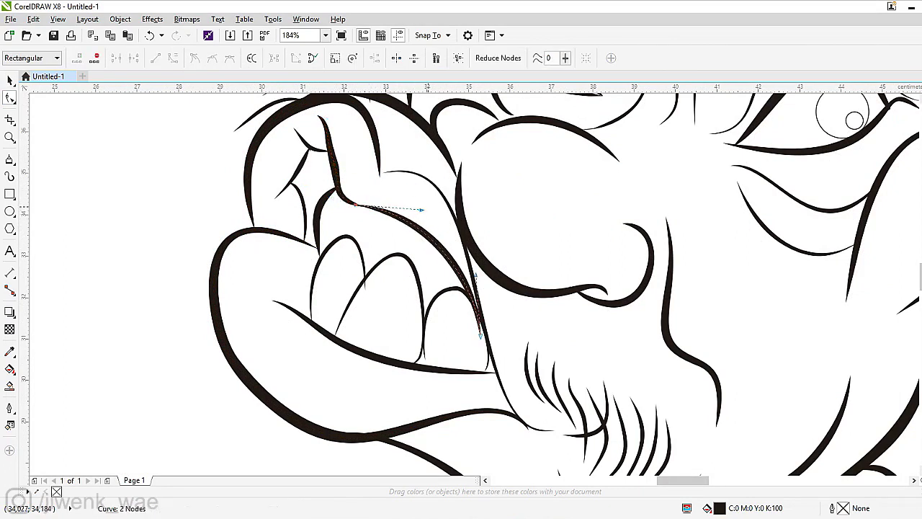
Set the stroke width of the face line between mouth and moustache to 0,2 cm and adjust the upper lip outline's end beside the nose.
key("i")
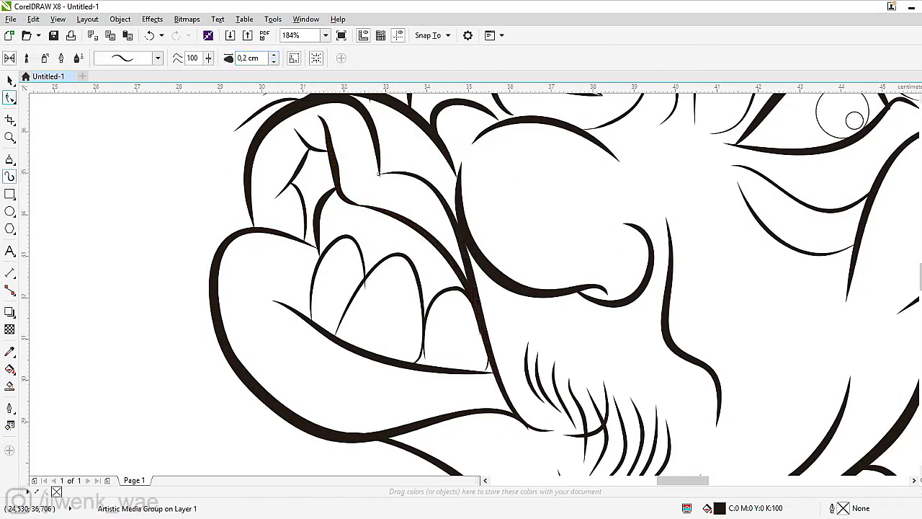
key("F10")
left_click(457, 170)
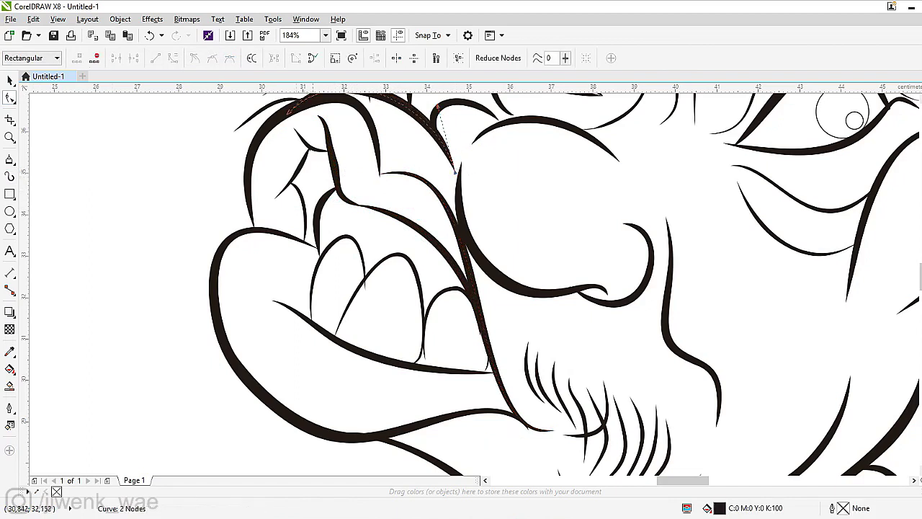
Reshape the first two teeth so their lower ends curve inward and meet the lower lip line.
left_click(311, 315)
double_click(319, 327)
left_click(336, 326)
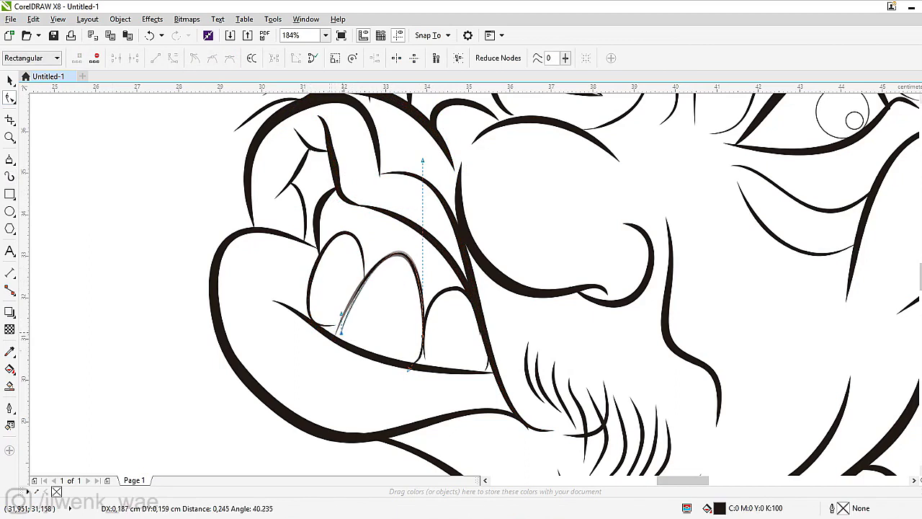
left_click_drag(336, 326, 347, 341)
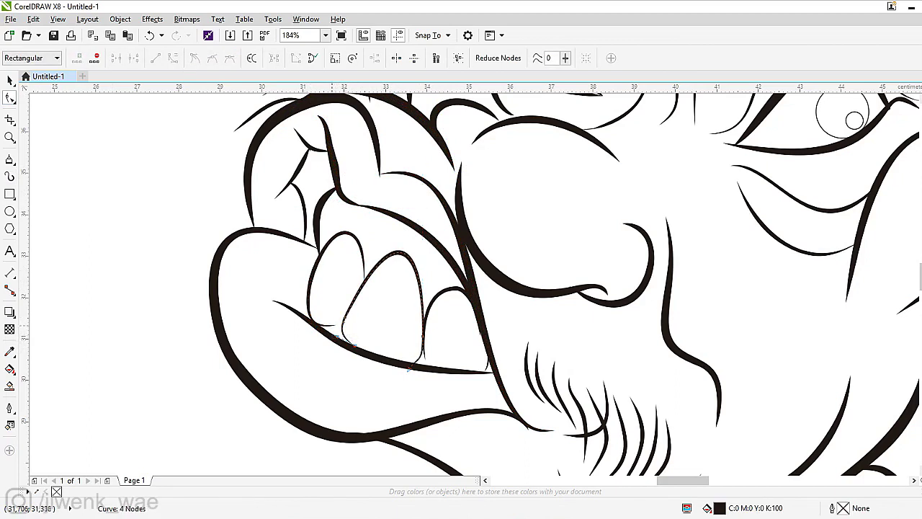
left_click(397, 252)
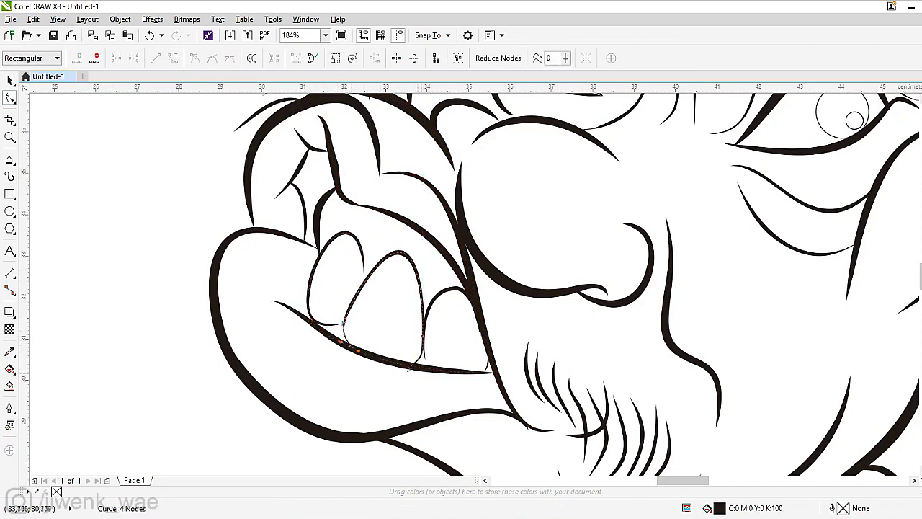
left_click(418, 362)
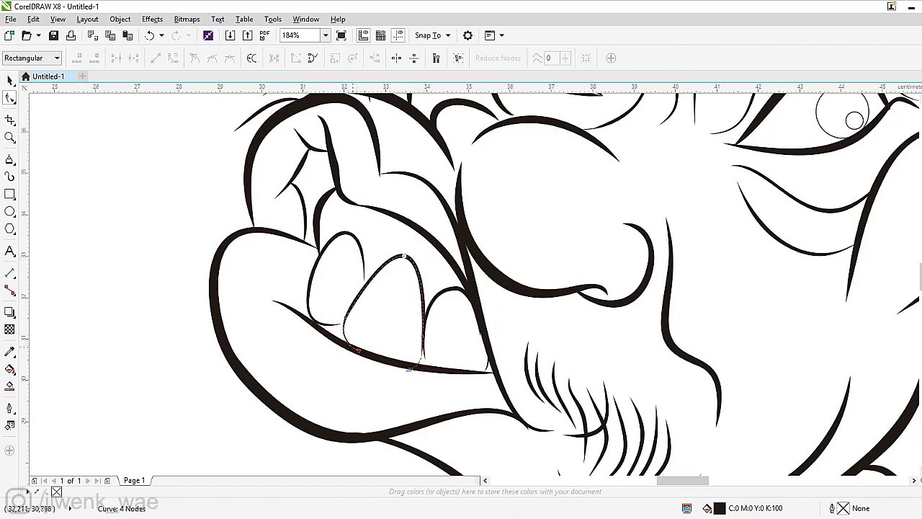
Round the third tooth and attach both of its lower ends to the lower lip line.
left_click(432, 302)
left_click_drag(416, 287, 428, 287)
mouse_move(489, 367)
left_mouse_down()
mouse_move(481, 351)
mouse_move(479, 363)
left_mouse_up()
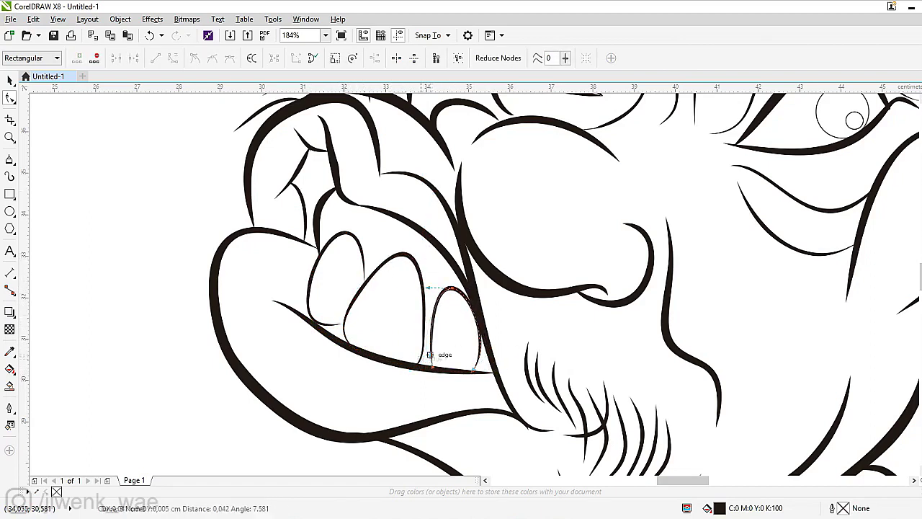
mouse_move(453, 287)
left_mouse_down()
mouse_move(481, 293)
mouse_move(468, 286)
left_mouse_up()
left_click_drag(475, 369, 495, 353)
Join the forehead hairline's curve smoothly to the temple line and set the artistic media stroke width to 0,2 cm.
key("shift+F4")
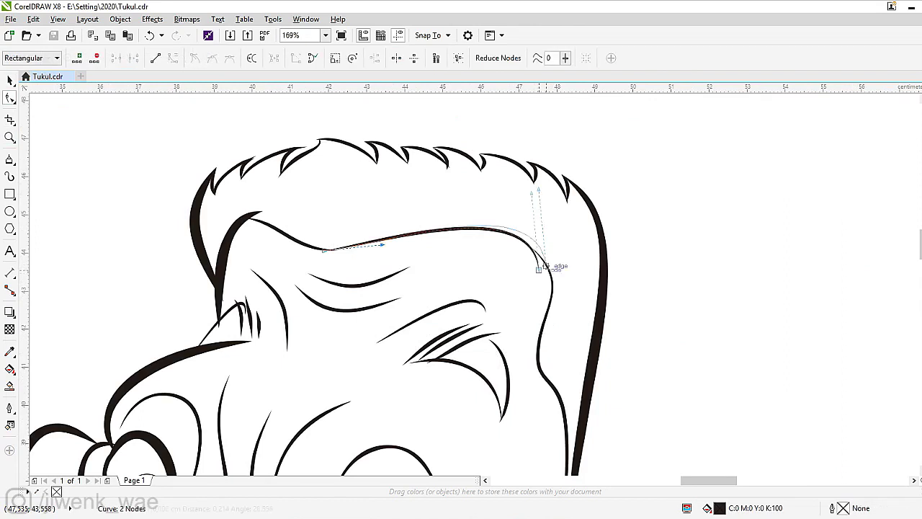
left_click_drag(531, 186, 508, 194)
key("space")
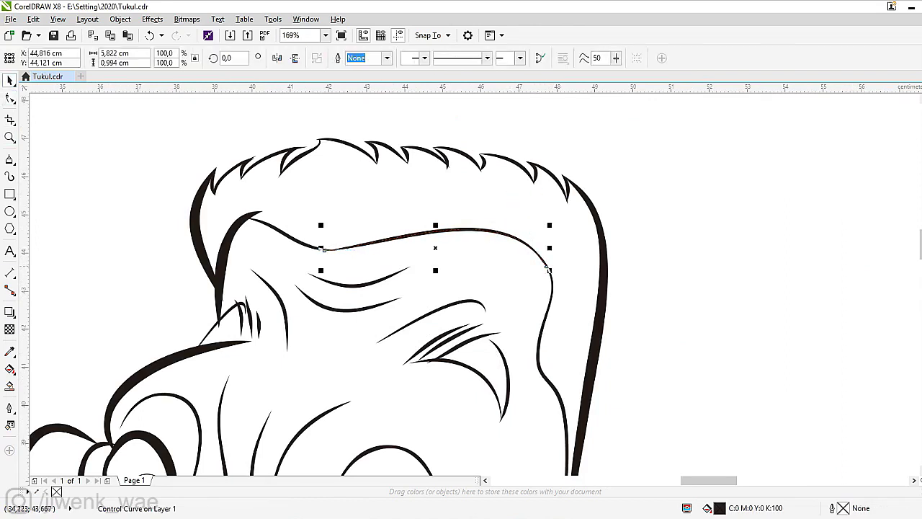
key("i")
left_click(425, 149, "shift")
type("0,2")
key("Return")
left_click(10, 98)
left_click(245, 295)
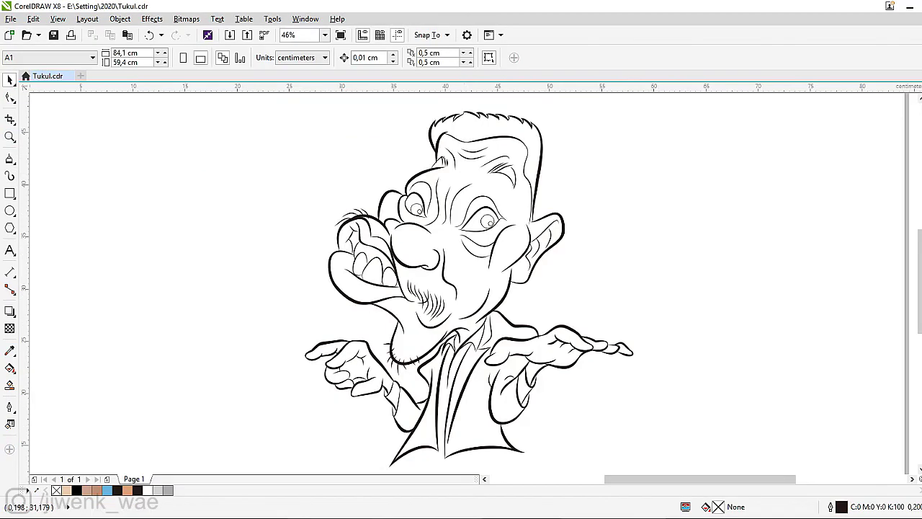
Fill the jacket areas with light blue (R138 G180 B204) without an outline, using Smart Fill.
left_click(9, 386)
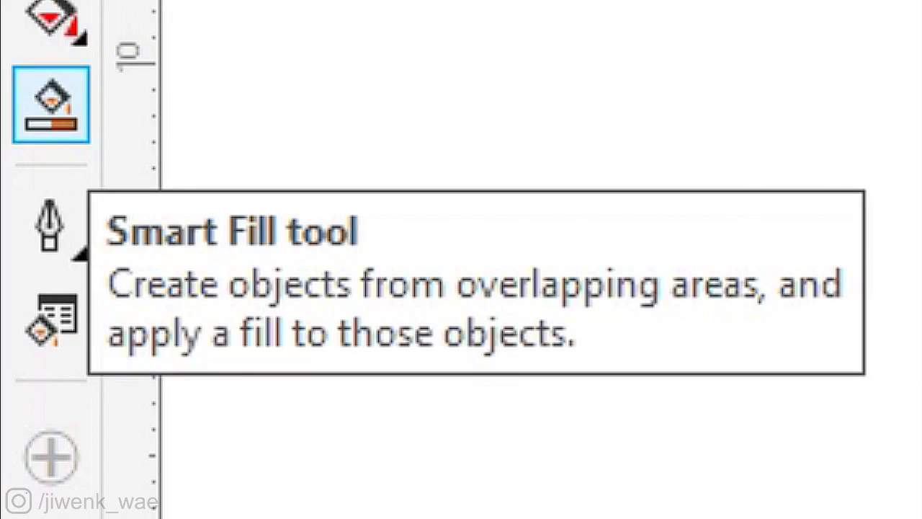
left_click(134, 58)
left_click(195, 144)
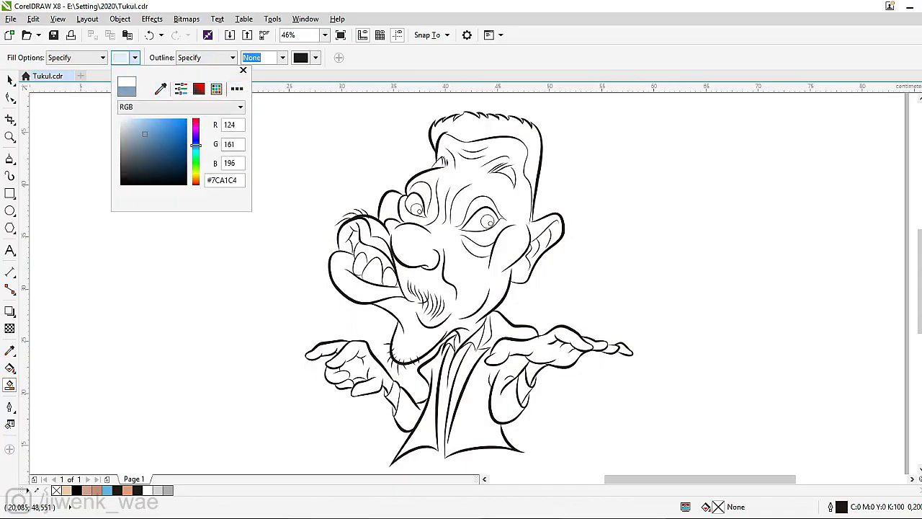
left_click(141, 131)
left_click(425, 403)
left_click(487, 321)
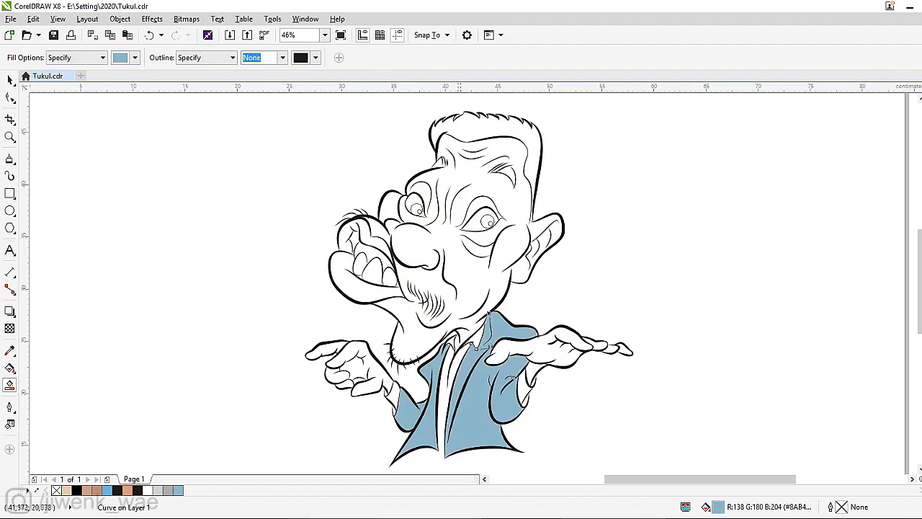
Fill the face, ears and hands with a light skin tone (R237 G205 B182) using Smart Fill.
left_click(134, 57)
left_click(195, 180)
left_click(185, 120)
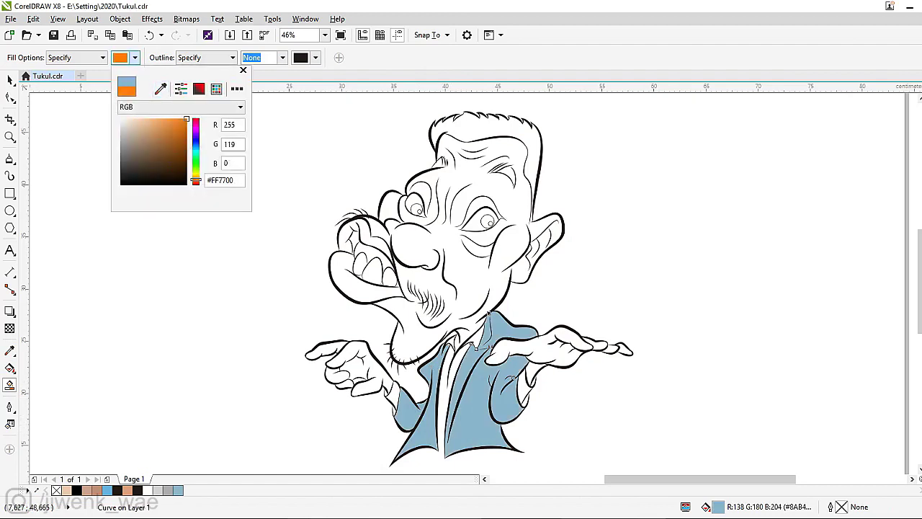
left_click(134, 124)
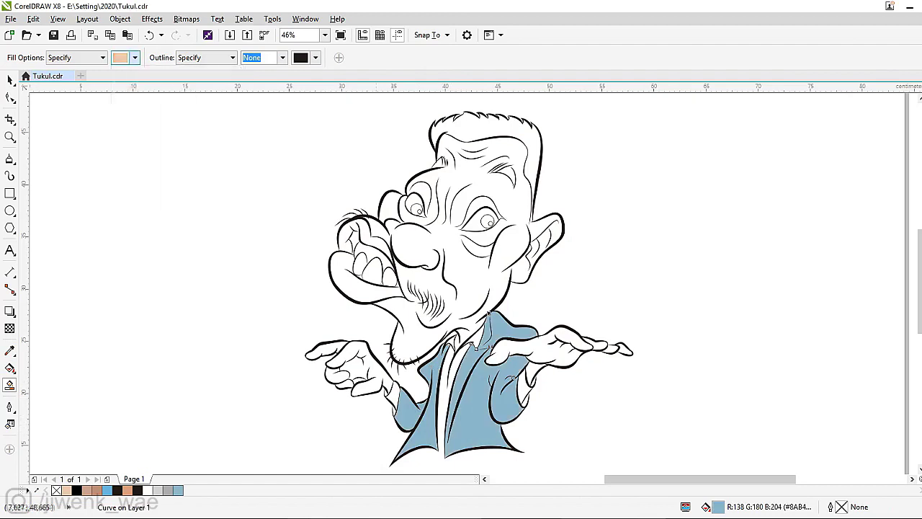
left_click(442, 247)
left_click(540, 353)
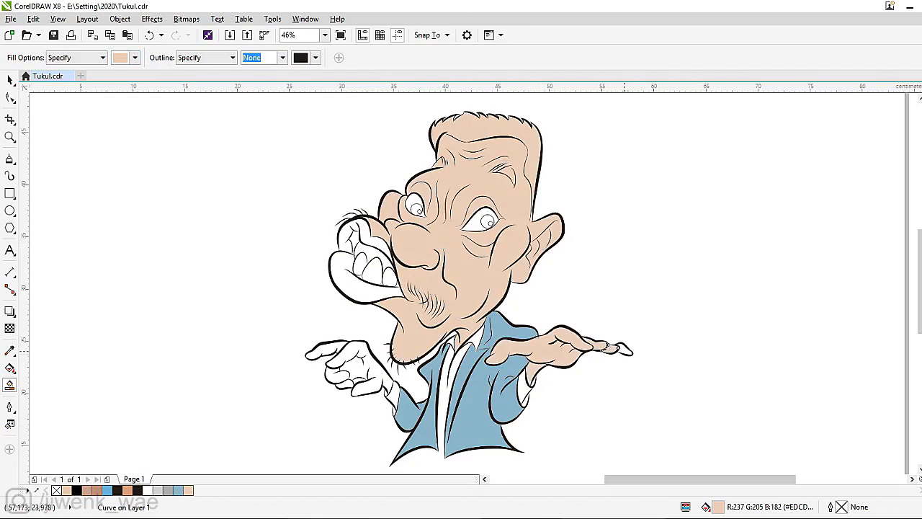
left_click(620, 349)
Fill the lips with a pinkish tone and the gum area above the teeth with R194 G140 B126.
left_click(134, 58)
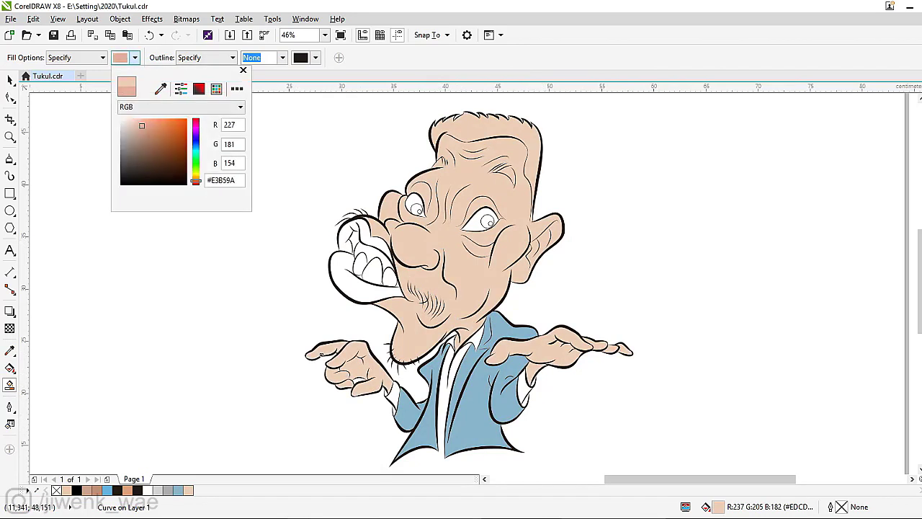
left_click(350, 254)
left_click(134, 58)
left_click(144, 134)
left_click(368, 252)
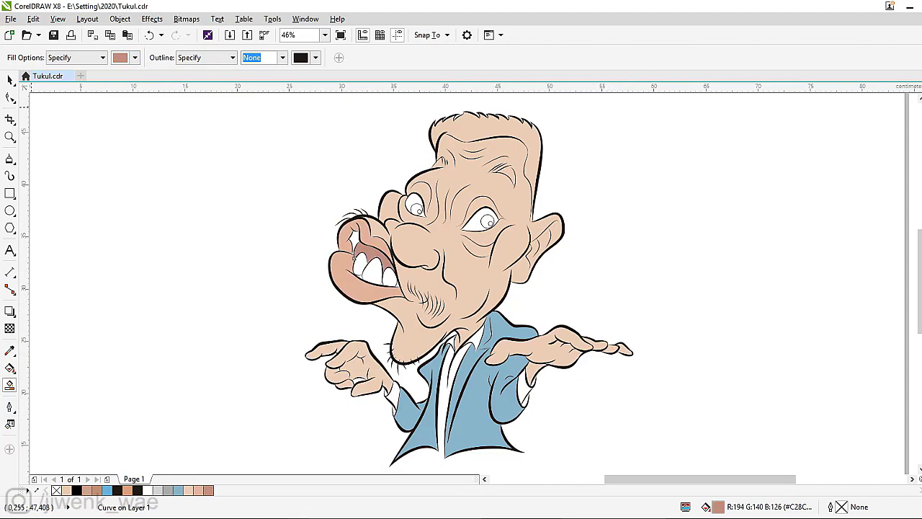
Fill the dark mouth opening, the gaps beside the teeth and both irises with dark brown #332C2B.
left_click(134, 58)
left_click(124, 173)
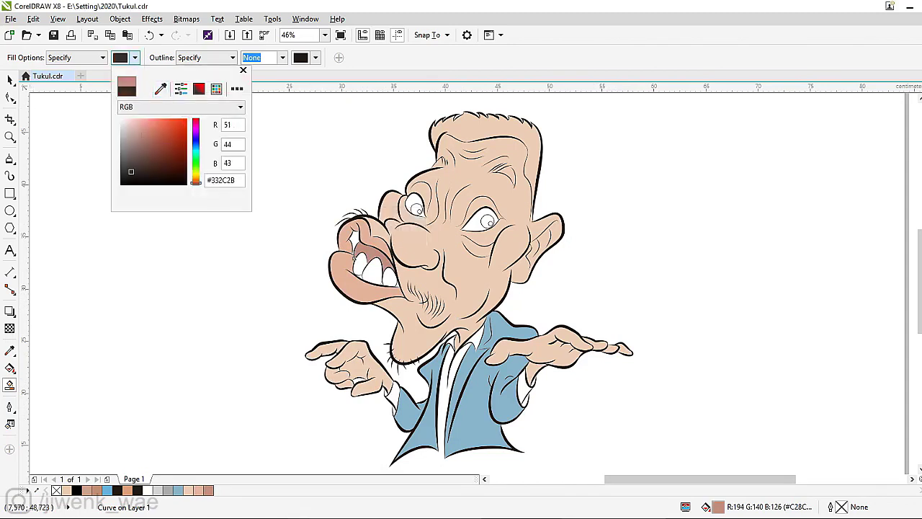
left_click(353, 240)
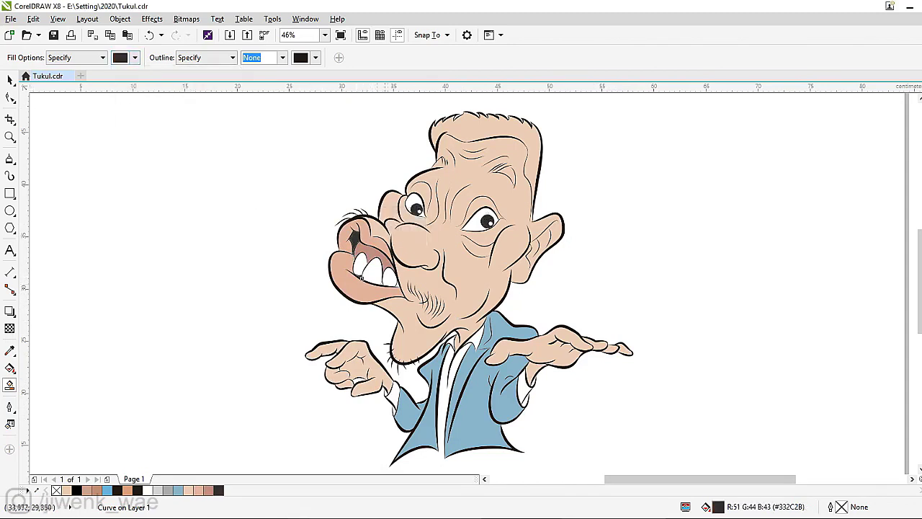
key("space")
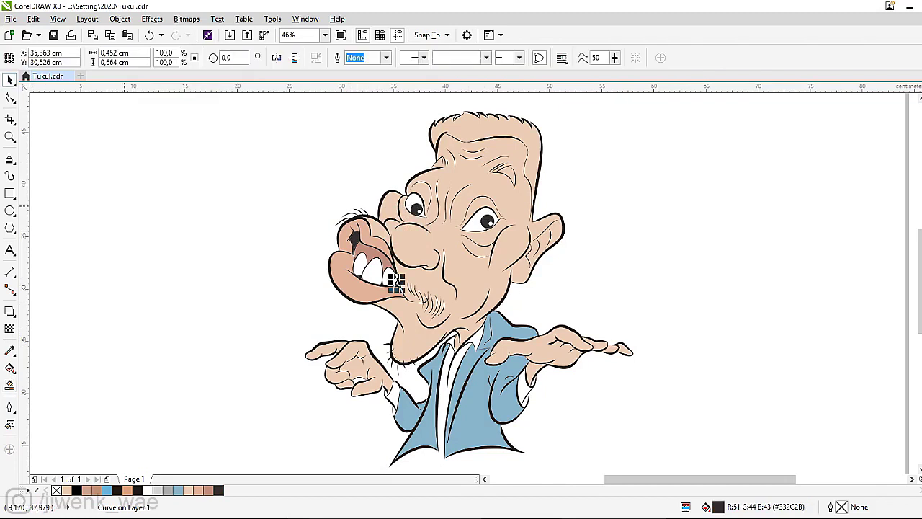
key("Escape")
Fill the teeth and the whites of both eyes with white #FFFFFF using Smart Fill.
key("space")
left_click(134, 58)
left_click(121, 119)
left_click(366, 266)
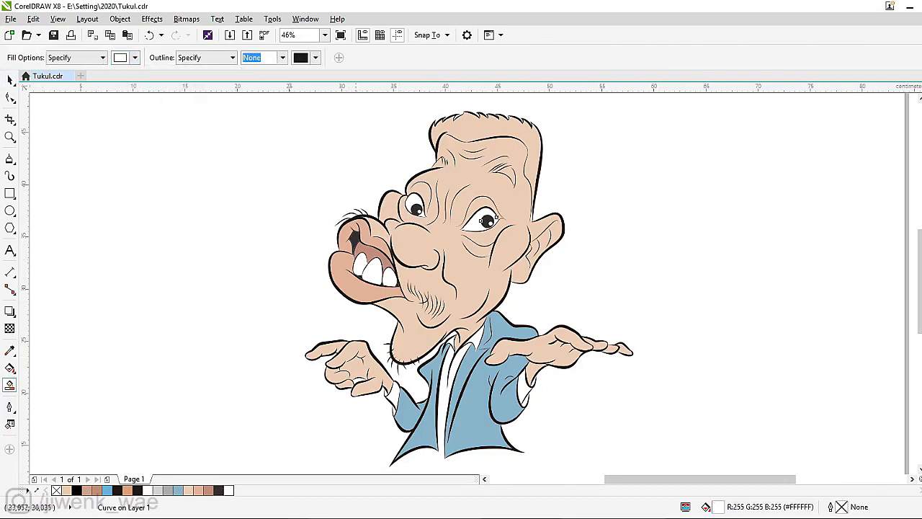
Select the filled shapes of the hands, face, lips, mouth, eyes and jacket together and apply the Multiply transparency merge mode.
key("space")
left_click(354, 375)
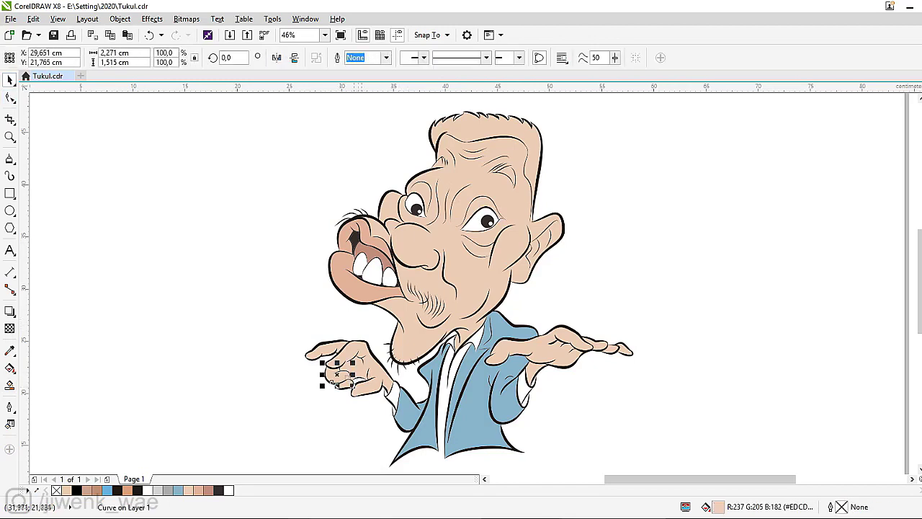
key("Escape")
left_click(348, 394)
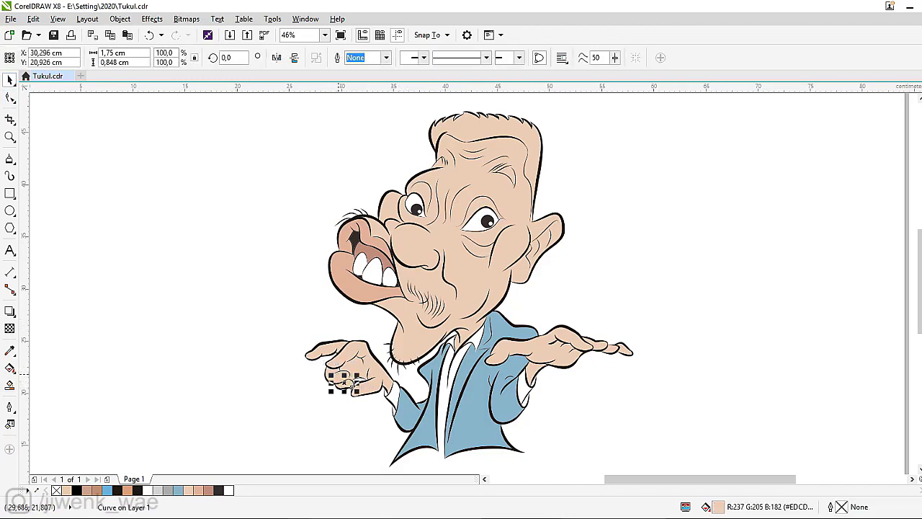
left_click(348, 393, "shift")
left_click(601, 351, "shift")
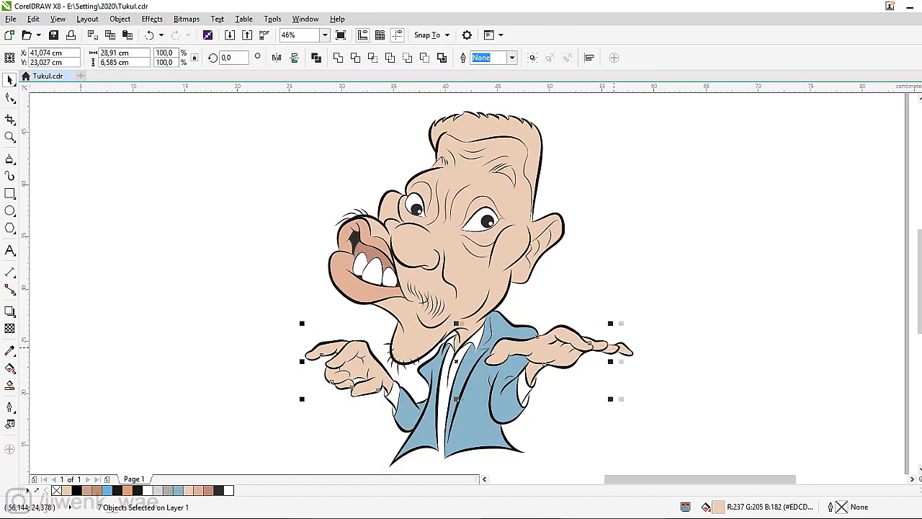
left_click(436, 312, "shift")
left_click(372, 250, "shift")
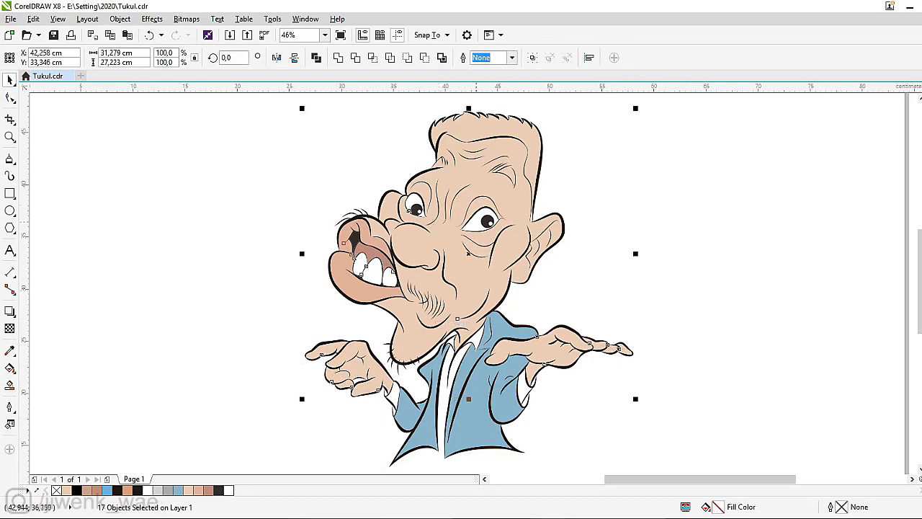
left_click(10, 329)
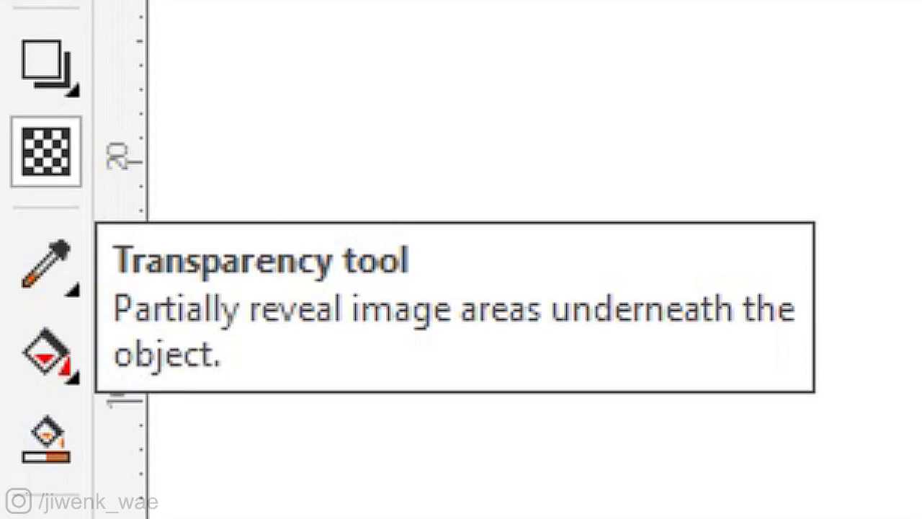
left_click(454, 41)
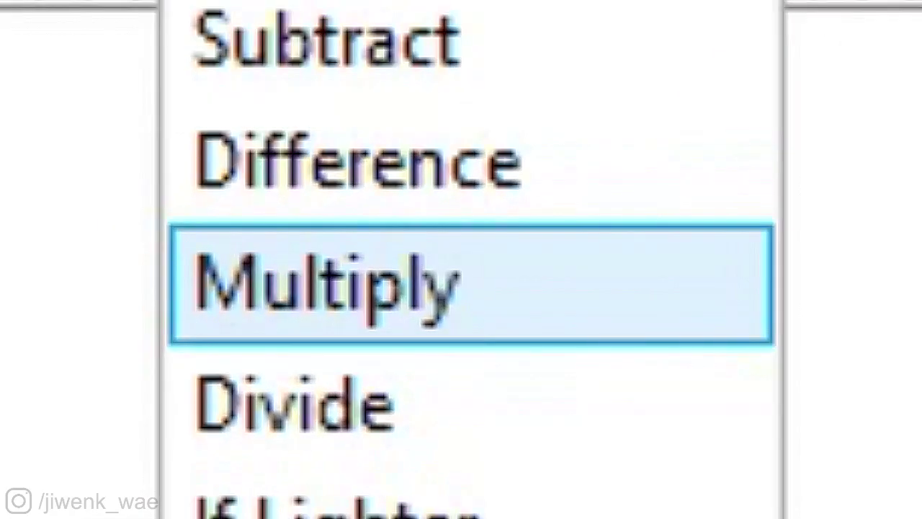
left_click(324, 285)
Select the teeth and the whites of both eyes and recolour them grey, C38 M30 Y29 K0.
left_click(416, 205)
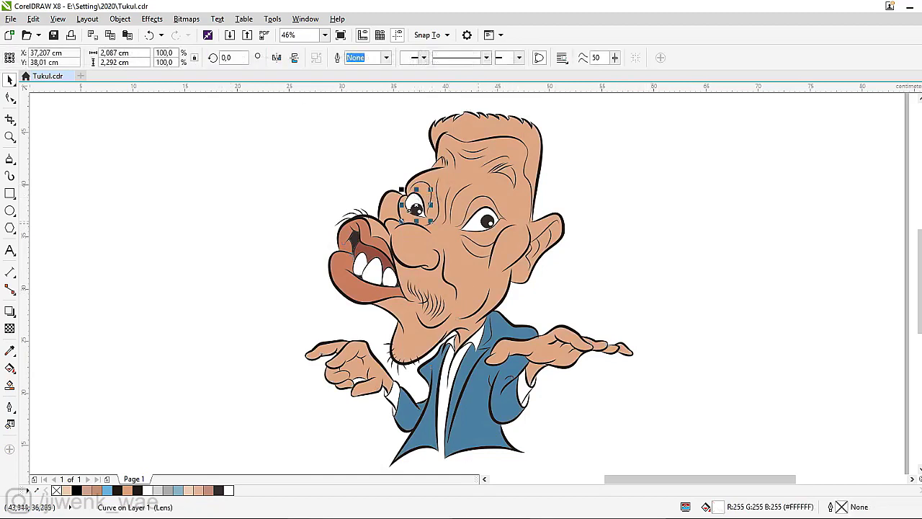
left_click(371, 270, "shift")
left_click(167, 491)
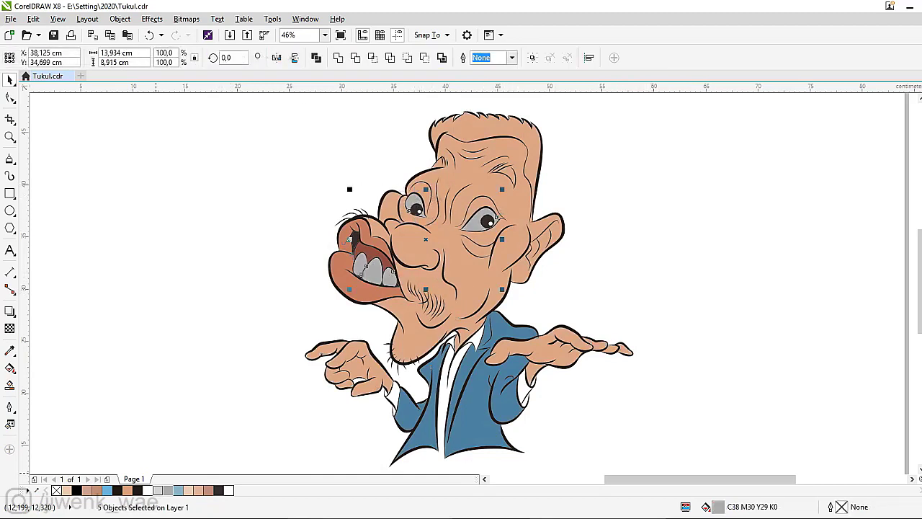
left_click(10, 423)
left_click_drag(361, 144, 427, 205)
left_click(582, 248)
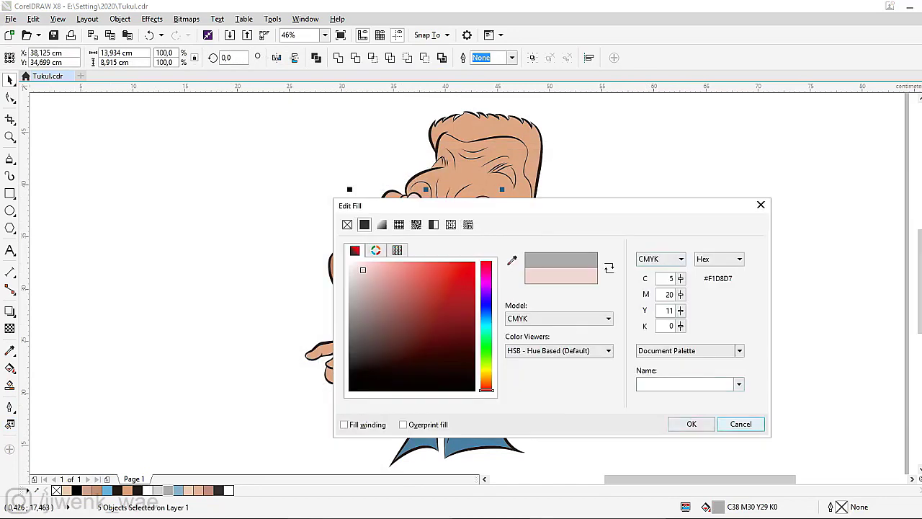
key("Escape")
Shade the face, the whites of both eyes, the teeth and the lips with linear fountain transparencies.
key("Tab")
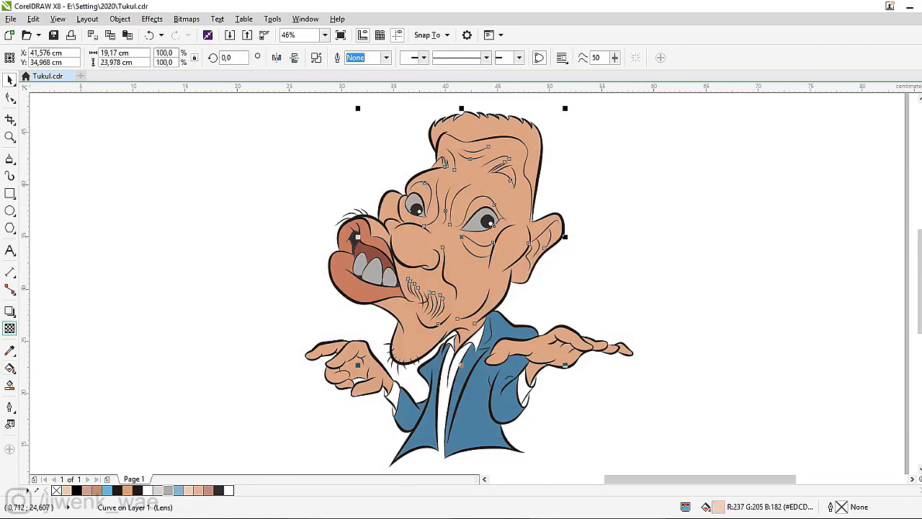
left_click_drag(482, 339, 428, 231)
left_click_drag(482, 339, 503, 329)
left_click_drag(426, 227, 416, 204)
left_click_drag(503, 329, 490, 332)
left_click(367, 274)
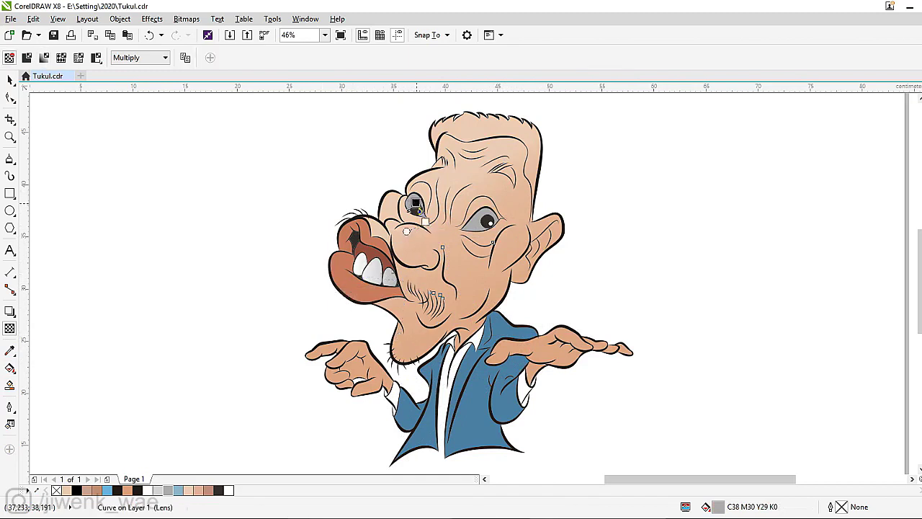
mouse_move(347, 252)
left_mouse_down()
mouse_move(363, 235)
mouse_move(356, 304)
left_mouse_up()
Shade both hands, including the outstretched fingers, with linear fountain transparencies.
left_click(525, 378)
left_click_drag(526, 379, 549, 344)
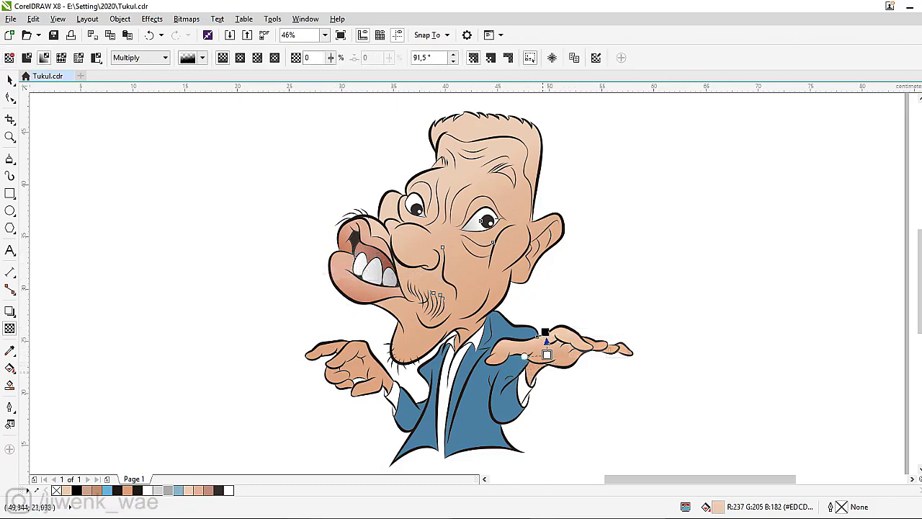
left_click(596, 348)
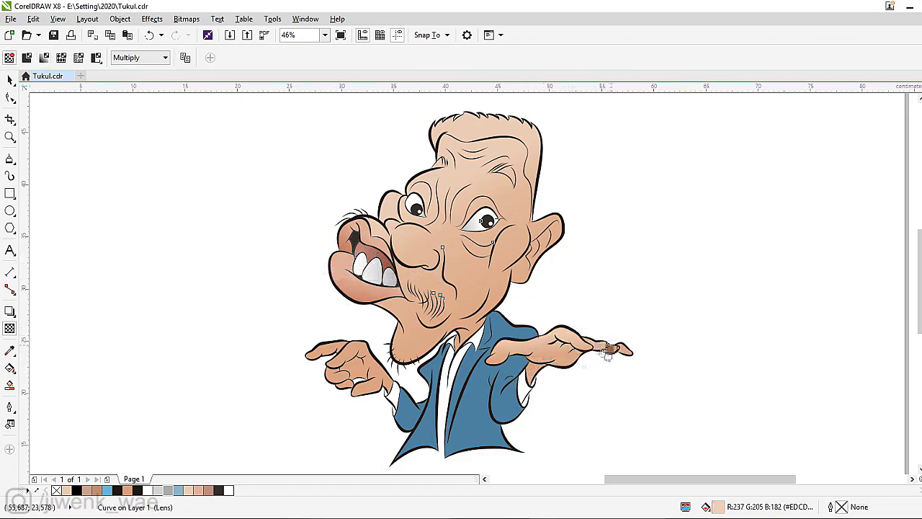
left_click(358, 345)
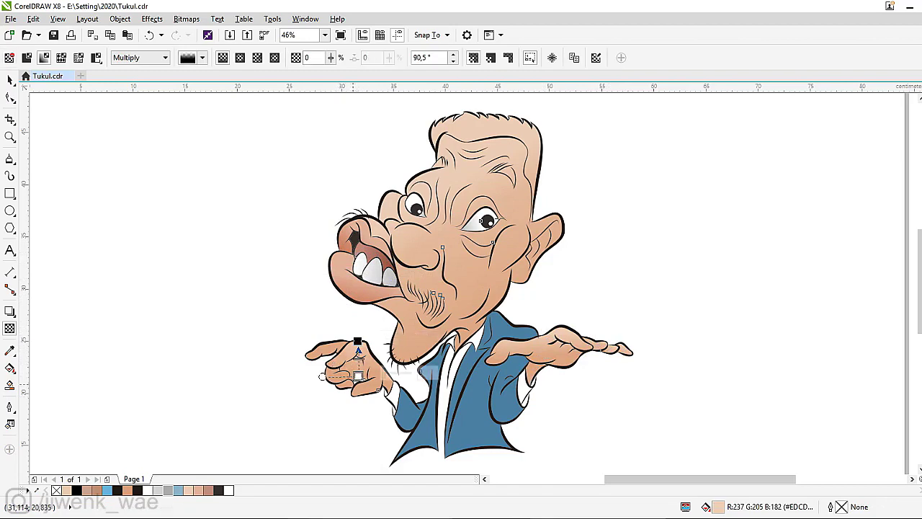
Shade both halves of the blue jacket with linear fountain transparencies, then deselect everything.
left_click(431, 376)
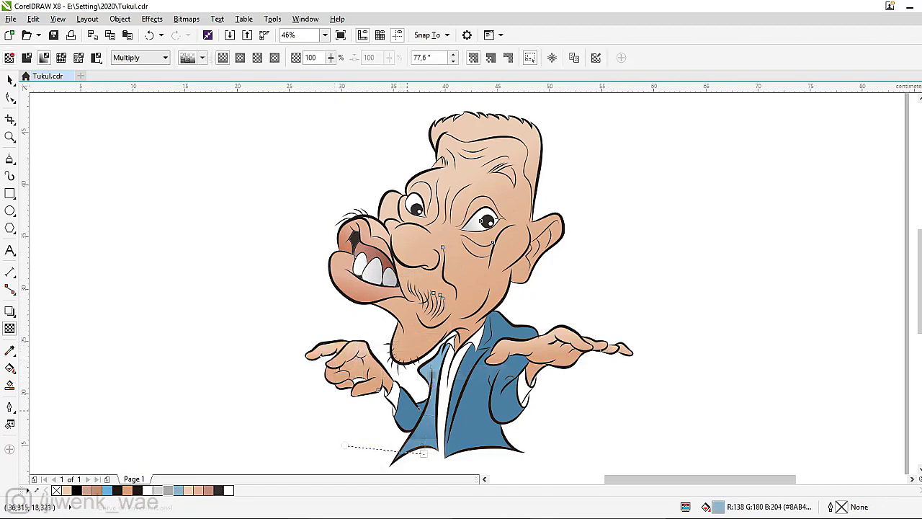
left_click(489, 382)
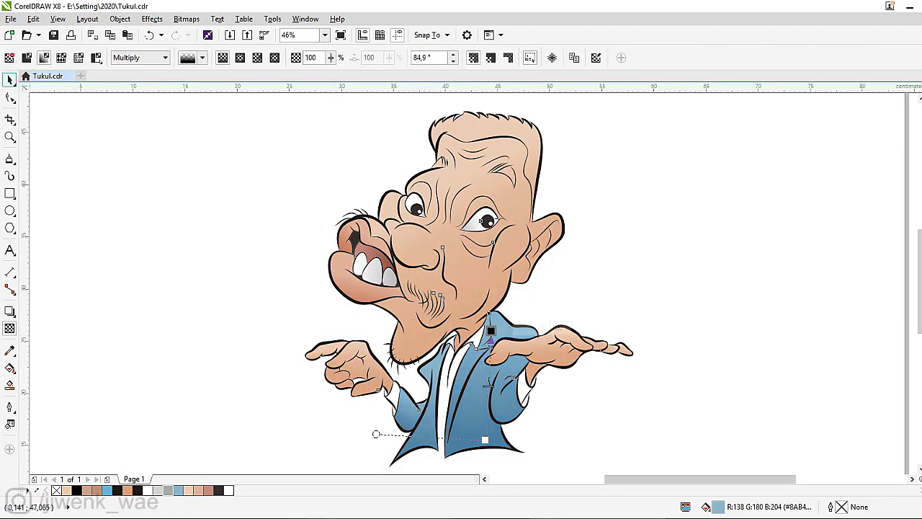
left_click(10, 80)
left_click(129, 237)
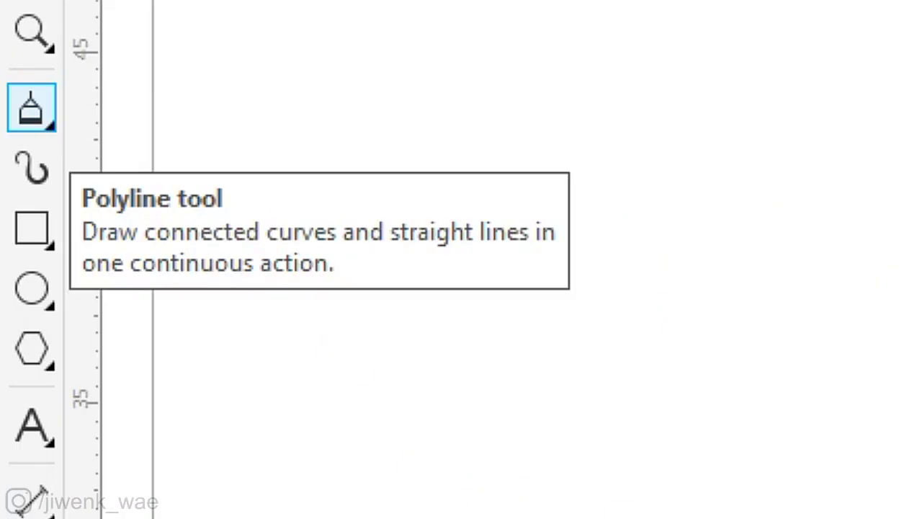
Draw a closed Polyline shadow outline, about 13.7 × 21.6 cm, from the forehead along the ear-side edge of the face to beneath the chin.
left_click(43, 119)
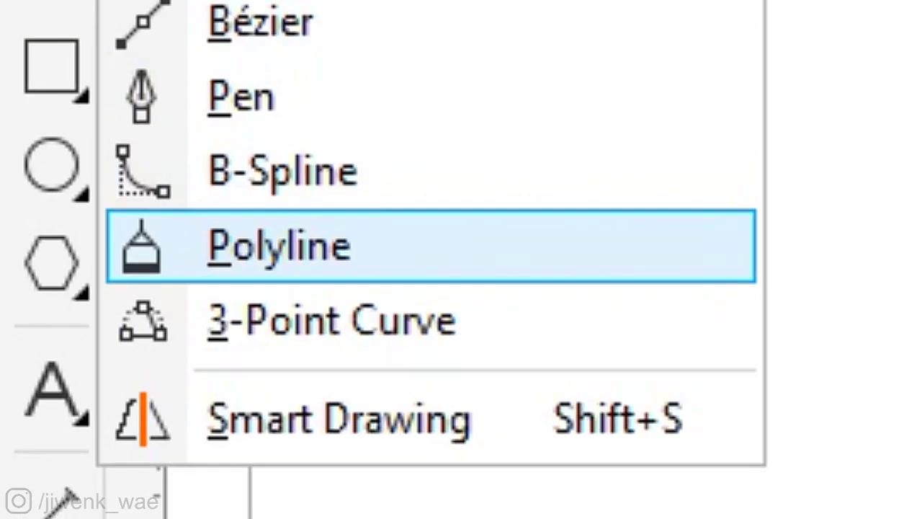
left_click(281, 245)
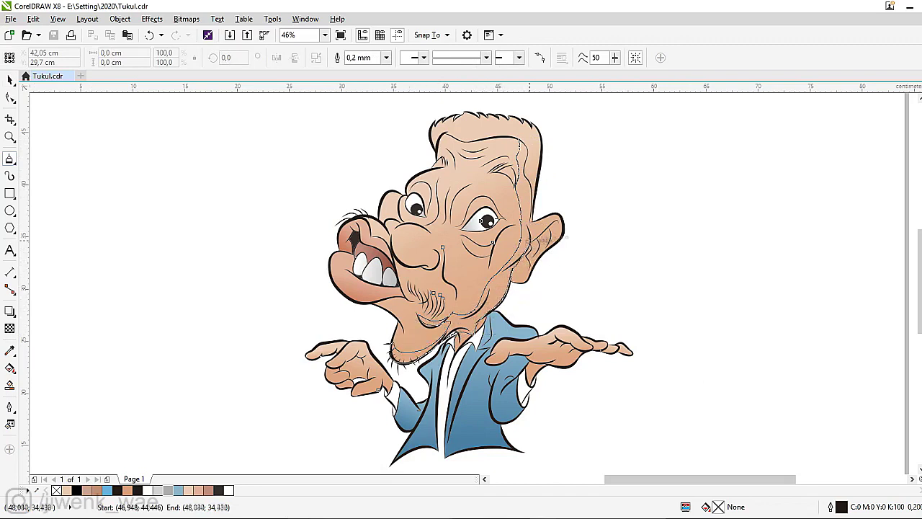
double_click(521, 141)
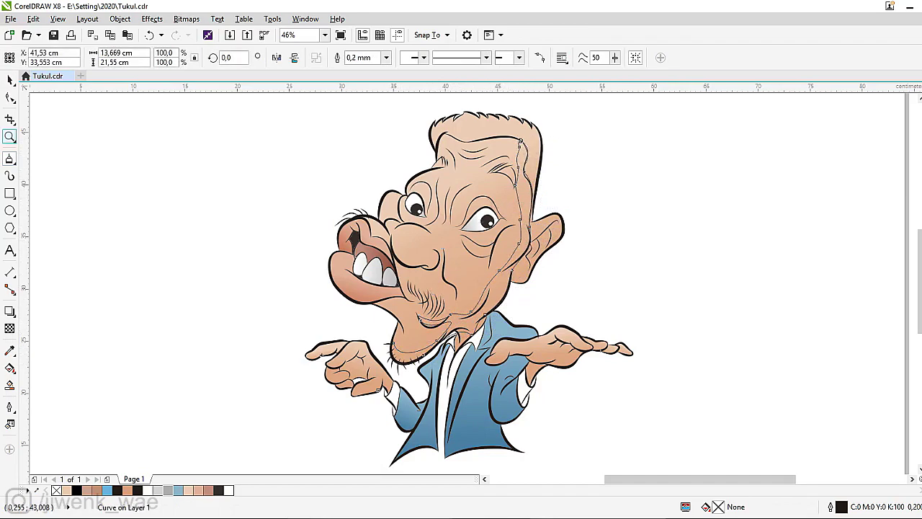
Reshape the face shadow's nodes and curves along the forehead, temple and cheek.
scroll(499, 111, "up", 2)
key("F10")
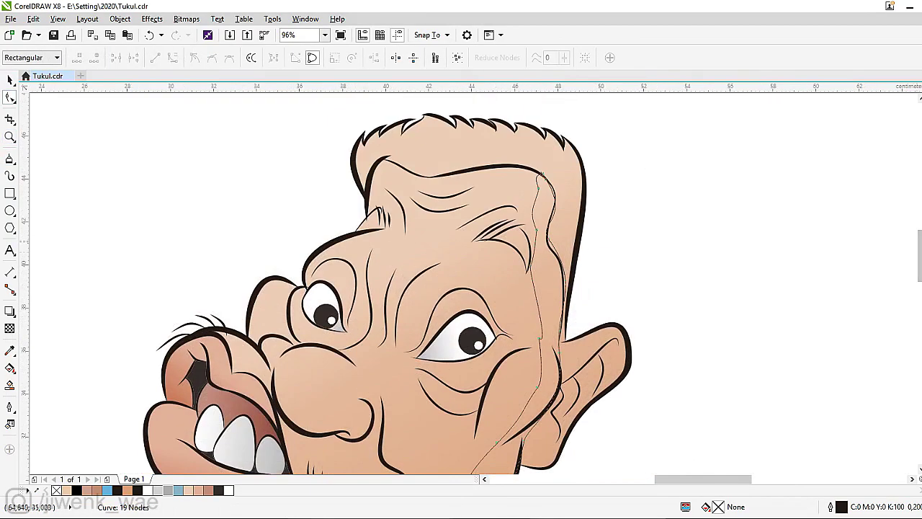
double_click(534, 213)
left_click_drag(534, 213, 570, 193)
left_click(549, 249)
left_click_drag(572, 292, 580, 290)
mouse_move(542, 332)
left_mouse_down()
mouse_move(530, 268)
mouse_move(513, 317)
mouse_move(538, 346)
left_mouse_up()
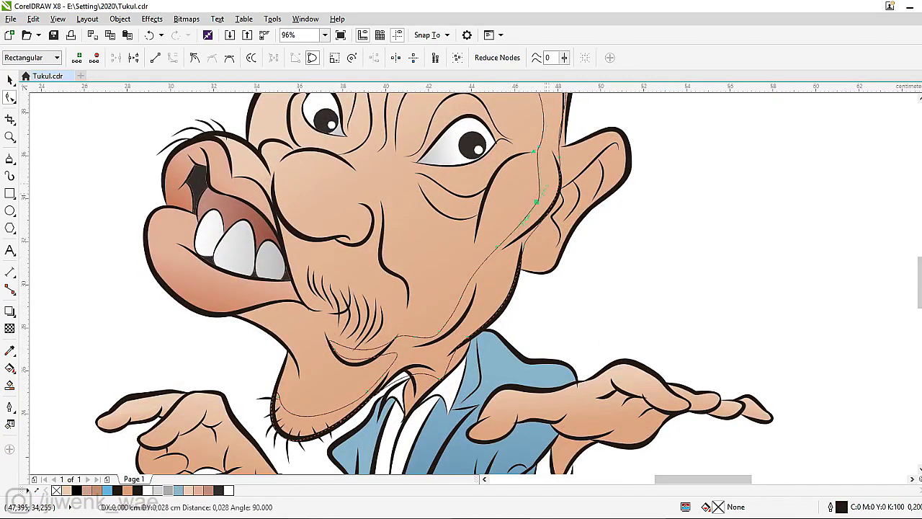
Smooth the face shadow along the jaw and neck by deleting surplus nodes and bending its curves to the line art.
left_click_drag(495, 247, 489, 254)
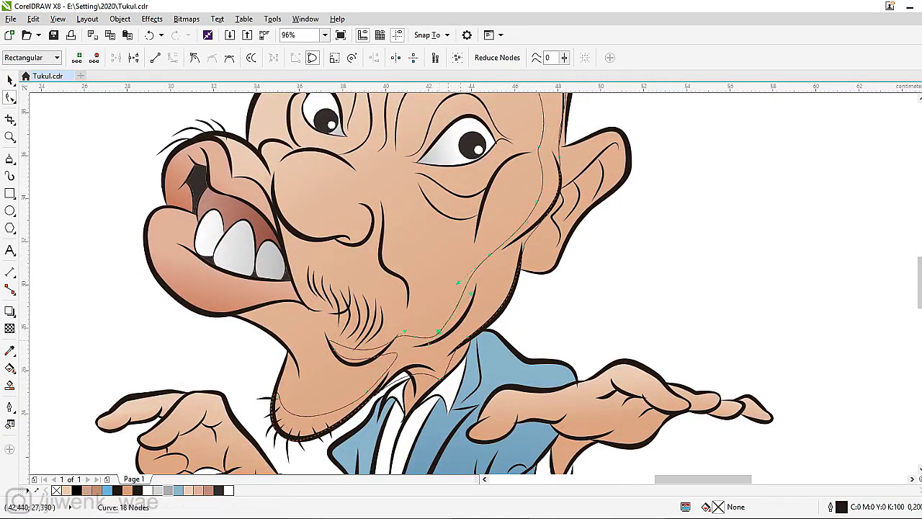
key("Delete")
left_click(437, 331)
left_click_drag(435, 317, 440, 330)
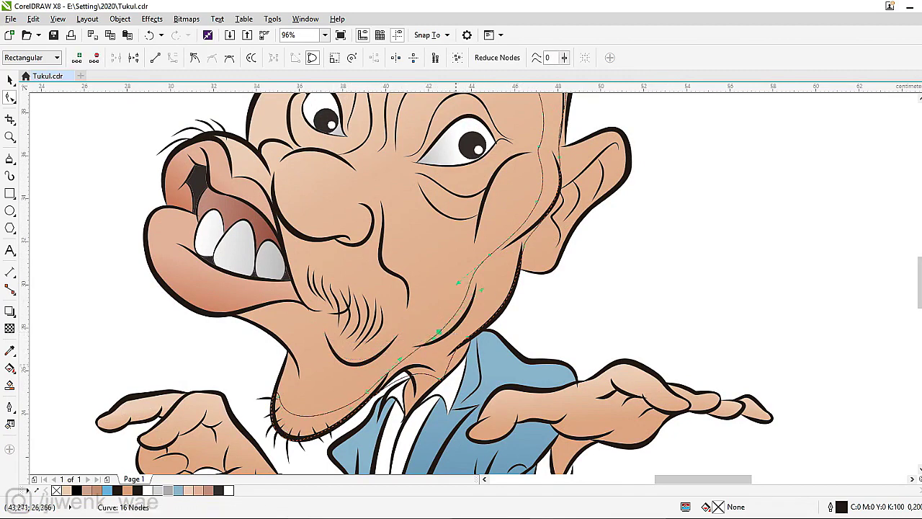
left_click_drag(503, 290, 508, 311)
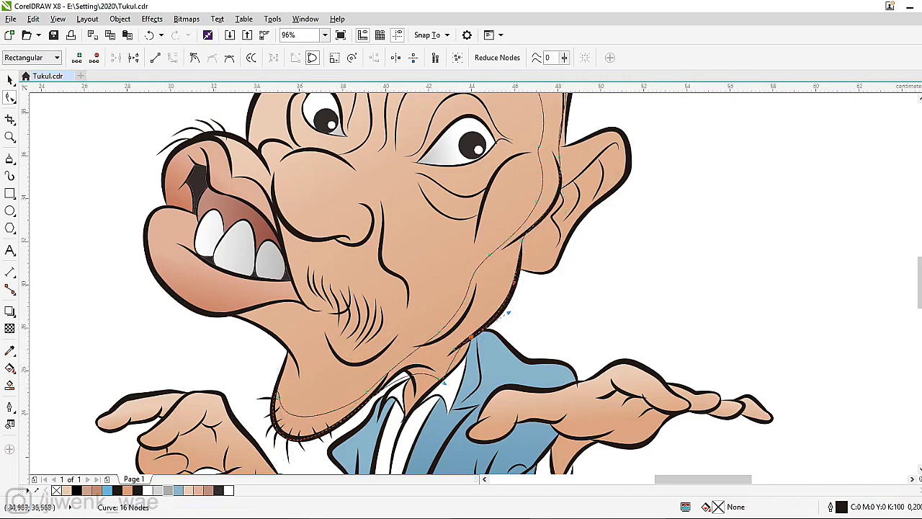
mouse_move(432, 381)
left_mouse_down()
mouse_move(368, 403)
mouse_move(440, 380)
mouse_move(374, 407)
mouse_move(436, 371)
mouse_move(441, 382)
left_mouse_up()
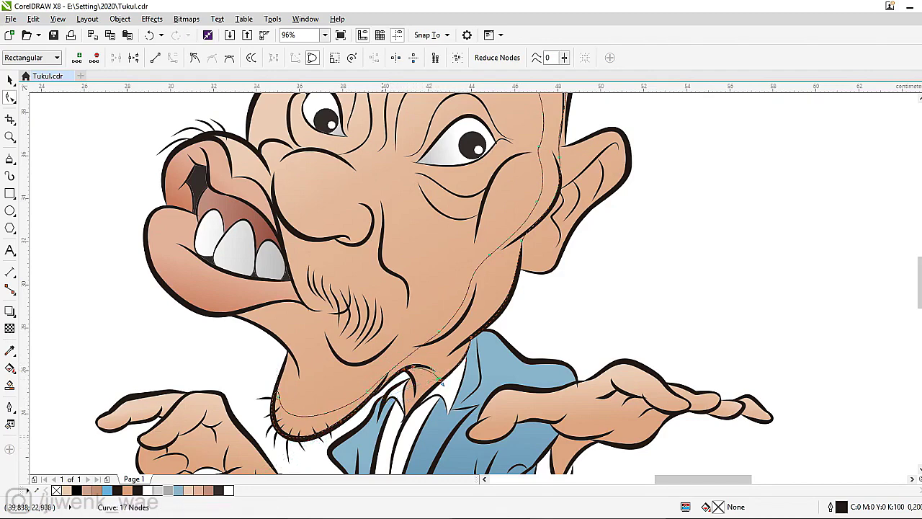
Fill the face shadow with #E3B19A, remove its outline and apply the Multiply transparency merge mode.
key("space")
left_click(201, 490)
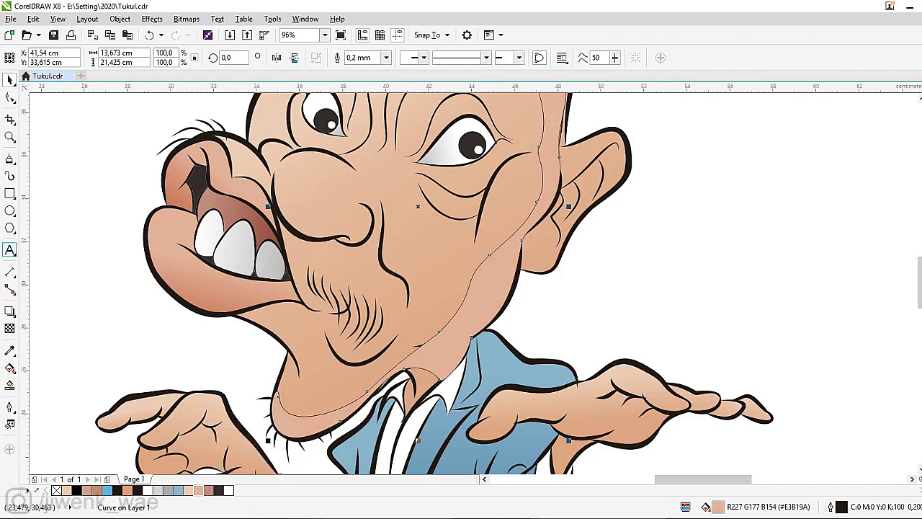
left_click(10, 327)
left_click(144, 58)
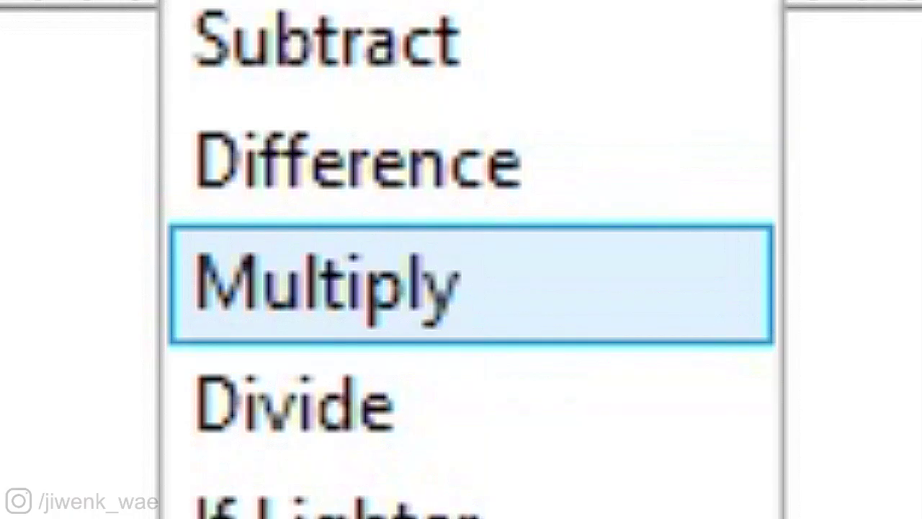
left_click(324, 283)
Draw a closed Polyline shadow shape along the inner folds of the ear.
key("F5")
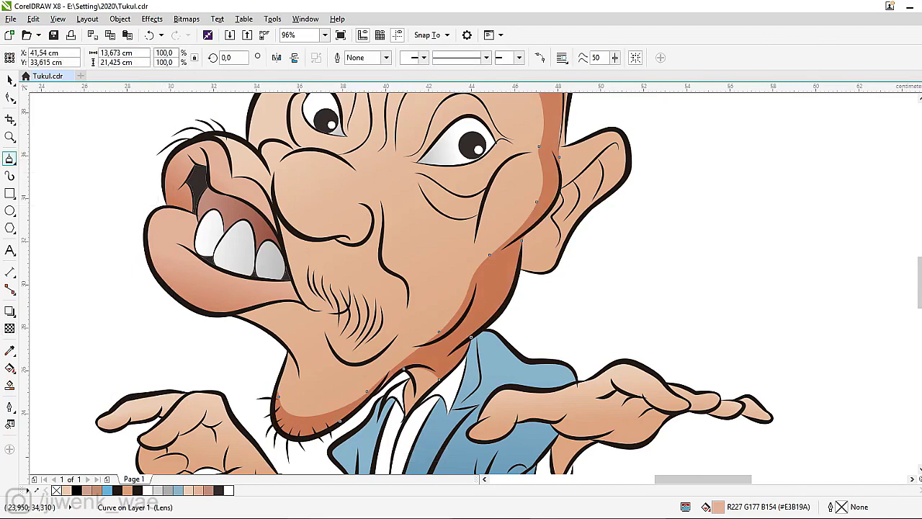
mouse_move(561, 178)
left_mouse_down()
mouse_move(600, 169)
mouse_move(617, 145)
left_mouse_up()
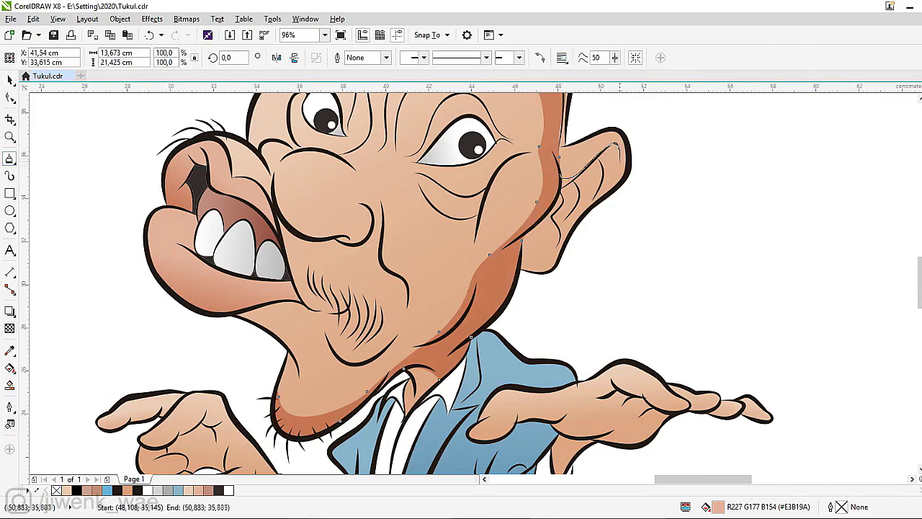
mouse_move(576, 213)
left_mouse_down()
mouse_move(554, 213)
mouse_move(560, 179)
left_mouse_up()
Fill the ear shadow with #C28C7E, remove its outline and apply the Multiply transparency merge mode.
left_click(96, 490)
right_click(56, 489)
left_click(9, 327)
left_click(140, 58)
left_click(135, 120)
Reshape the ear shadow's curves to follow the ear's rim and inner folds.
key("F10")
left_click_drag(625, 134, 632, 124)
left_click_drag(621, 191, 618, 188)
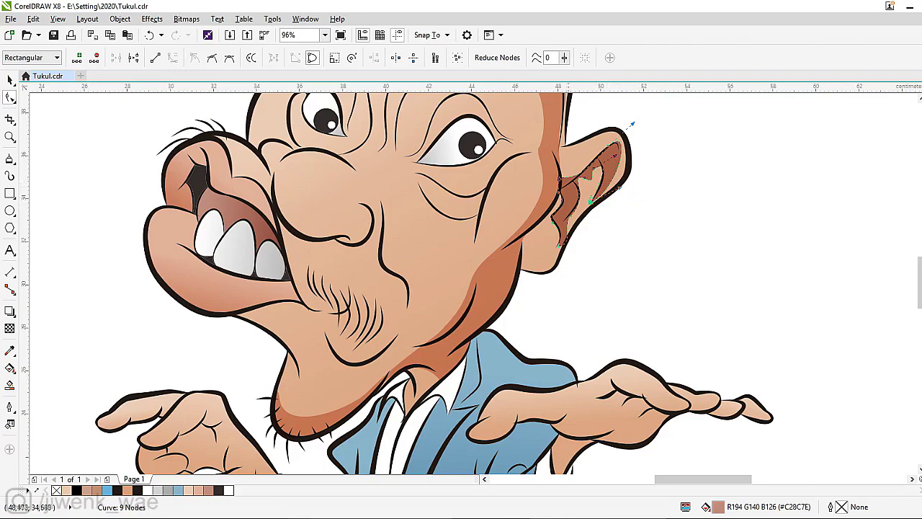
left_click_drag(570, 242, 573, 231)
Recolour the long face and jaw shadow with #C28C7E to match the ear shadow.
left_click(556, 229)
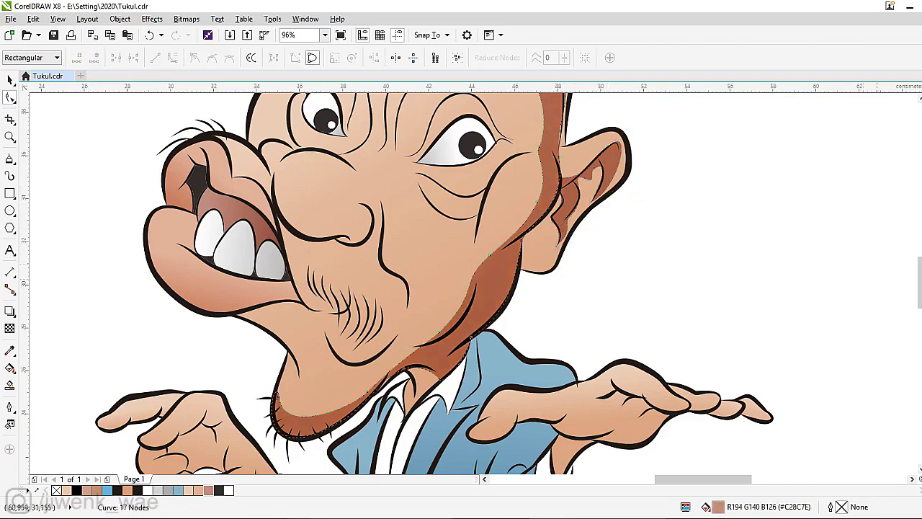
scroll(432, 288, "up", 3)
key("space")
Draw a closed Polyline shadow outline, about 2.9 × 4.2 cm, around the eye socket nearest the mouth.
key("F5")
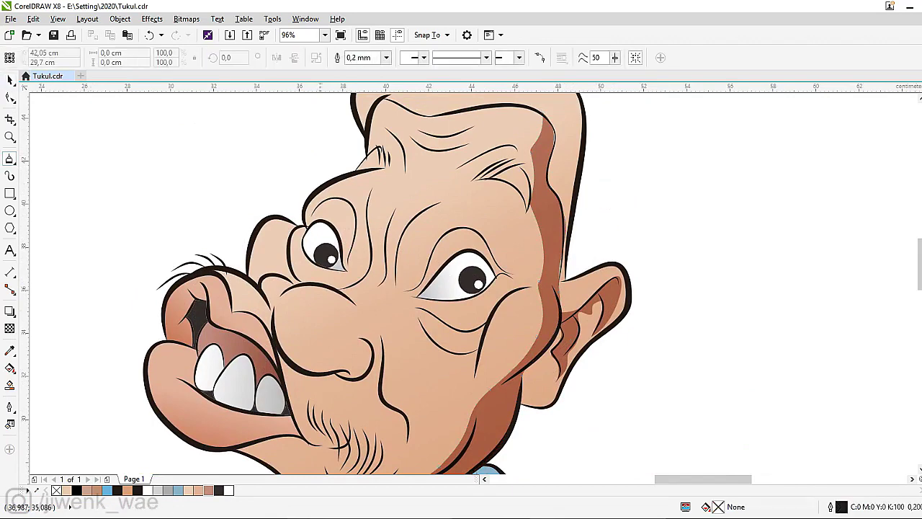
left_click_drag(310, 222, 335, 196)
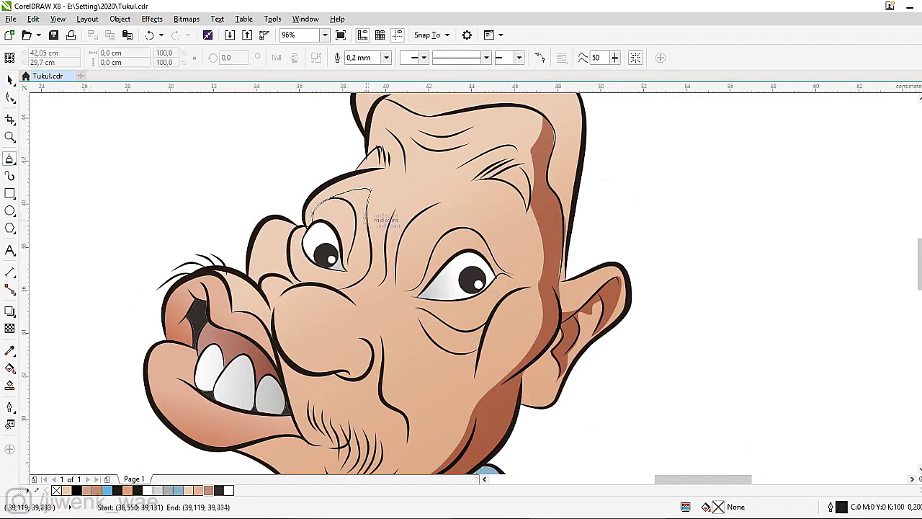
left_click_drag(310, 223, 312, 221)
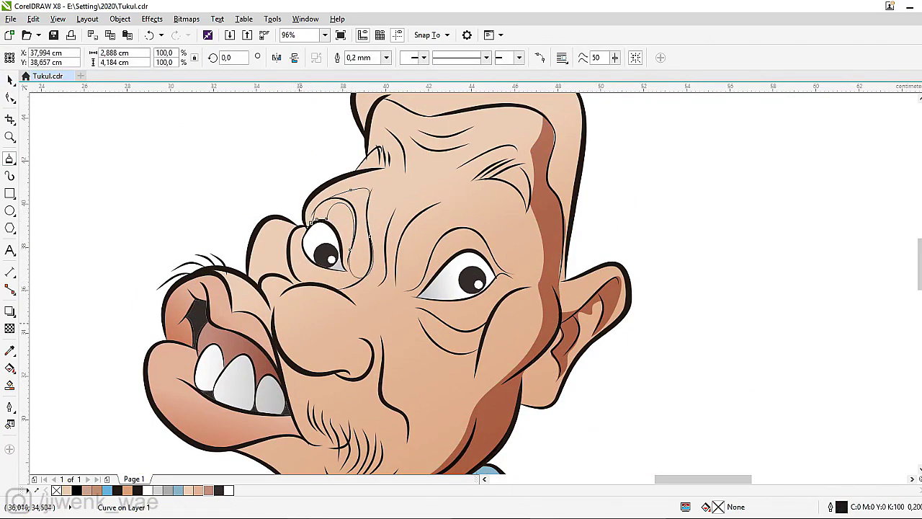
Fill the eye socket shadow with #E3B19A, remove its outline and apply the Multiply transparency merge mode.
left_click(198, 489)
right_click(56, 490)
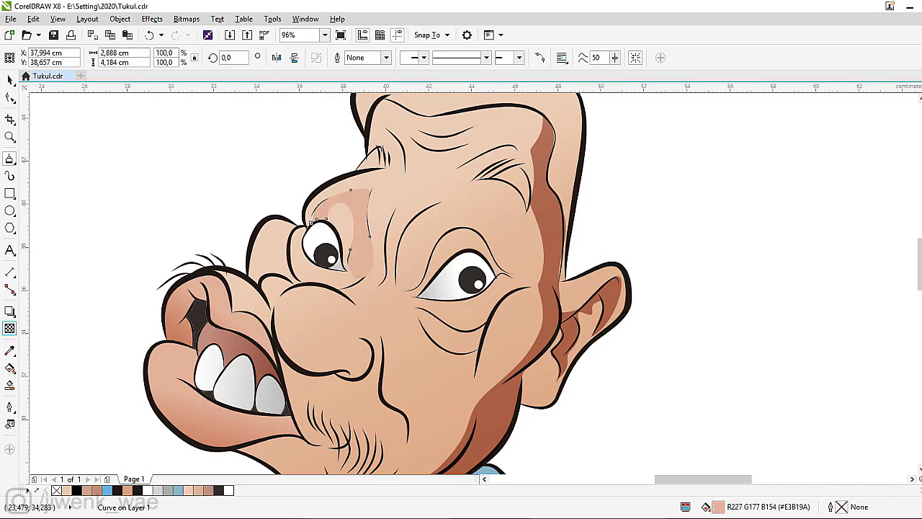
left_click(11, 328)
left_click(144, 60)
left_click(143, 119)
Draw a closed shadow outline along the frown crease between the eyes and smooth its curves around the crease.
key("space")
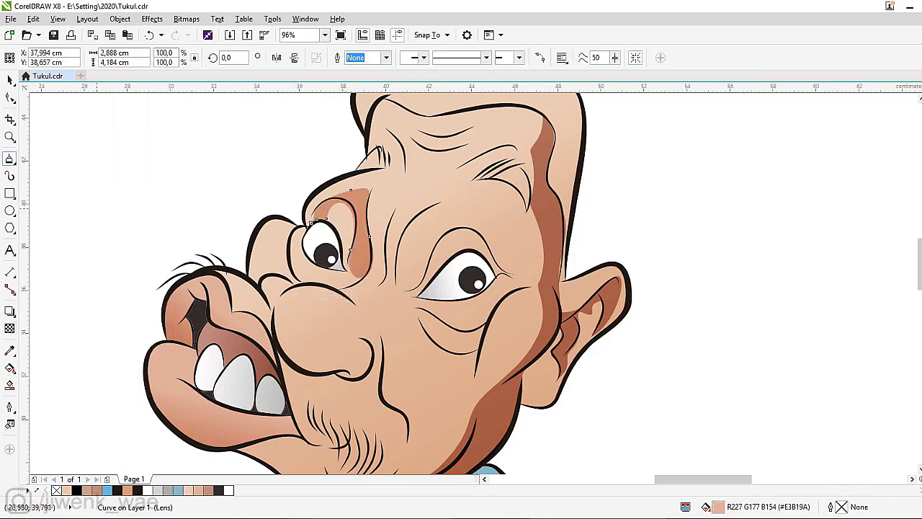
mouse_move(383, 279)
left_mouse_down()
mouse_move(386, 237)
mouse_move(415, 186)
left_mouse_up()
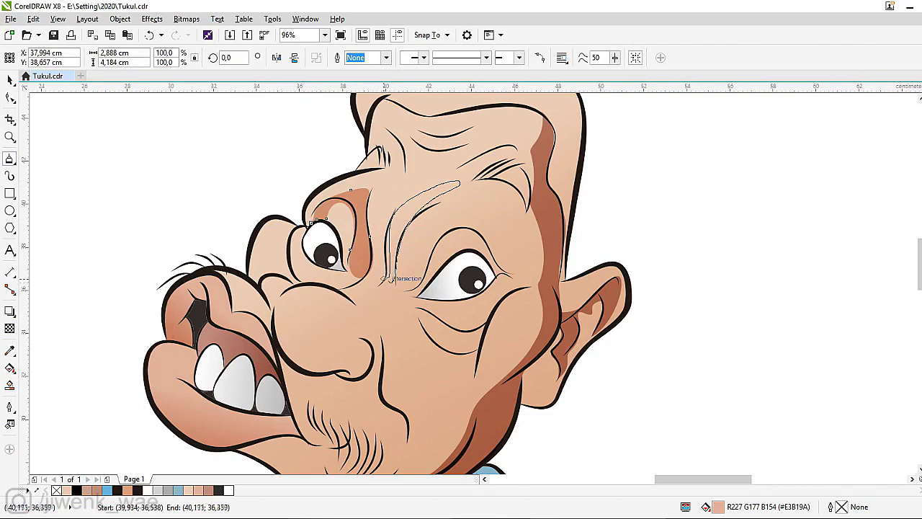
left_click_drag(390, 278, 390, 279)
key("F10")
left_click_drag(435, 186, 450, 184)
left_click_drag(387, 224, 431, 207)
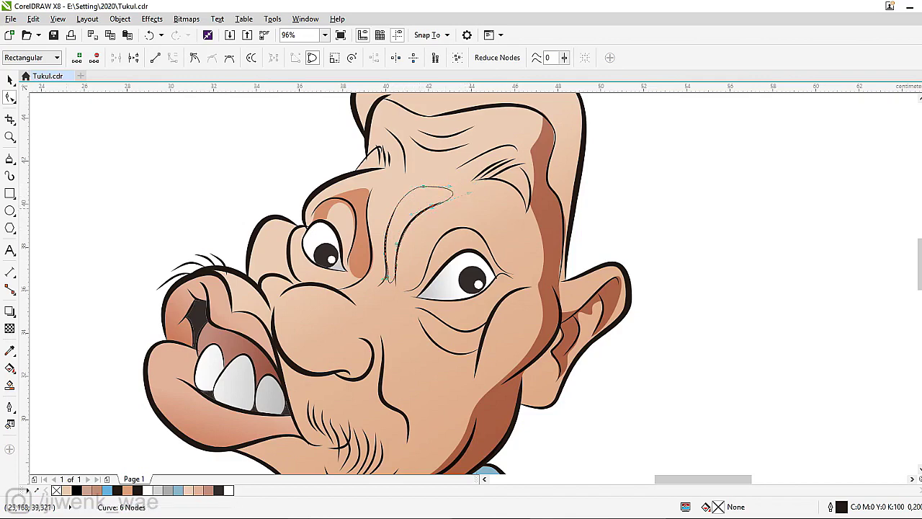
Draw closed Polyline shadow outlines above the ear-side eye, beneath both eyes and along the nose's underside.
left_click(10, 158)
left_click_drag(403, 292, 433, 250)
left_click_drag(402, 291, 402, 289)
mouse_move(457, 336)
left_mouse_down()
mouse_move(461, 353)
mouse_move(482, 333)
left_mouse_up()
mouse_move(294, 239)
left_mouse_down()
mouse_move(348, 281)
mouse_move(322, 283)
mouse_move(293, 262)
mouse_move(292, 235)
mouse_move(373, 365)
mouse_move(267, 303)
left_mouse_up()
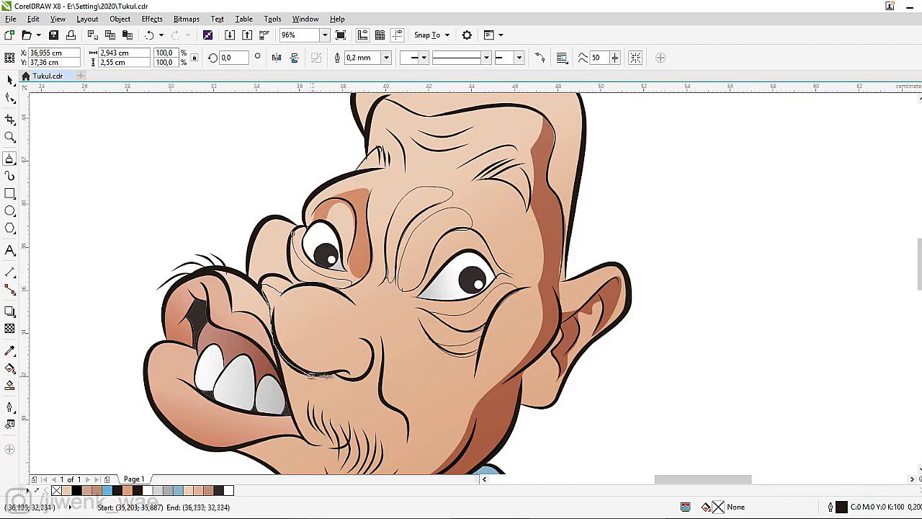
left_click_drag(278, 295, 279, 294)
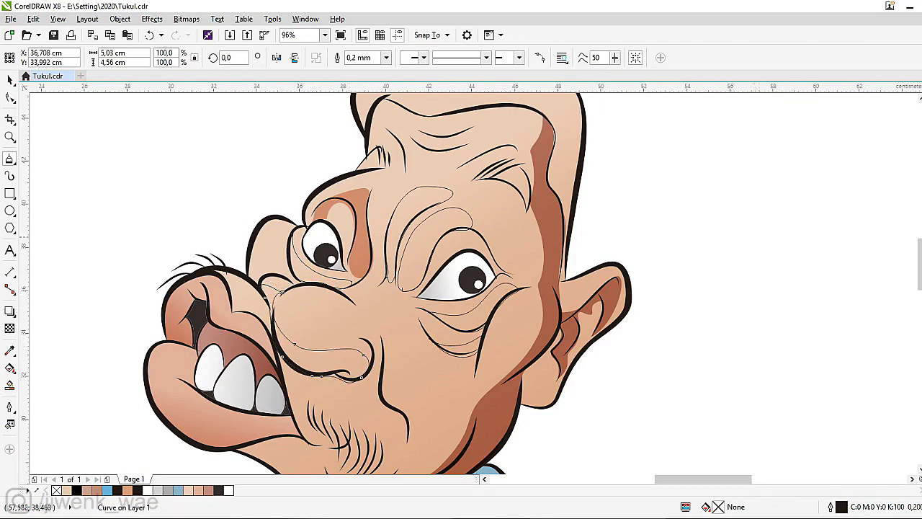
Draw closed Polyline shadow outlines beside the cheek fold, over the chin crease and beneath the lower lip.
mouse_move(390, 135)
left_mouse_down()
mouse_move(415, 141)
mouse_move(413, 160)
left_mouse_up()
key("ctrl+z")
scroll(378, 243, "down", 3)
mouse_move(380, 244)
left_mouse_down()
mouse_move(384, 309)
mouse_move(409, 337)
left_mouse_up()
mouse_move(325, 380)
left_mouse_down()
mouse_move(383, 389)
mouse_move(353, 392)
left_mouse_up()
mouse_move(233, 358)
left_mouse_down()
mouse_move(326, 355)
mouse_move(235, 360)
left_mouse_up()
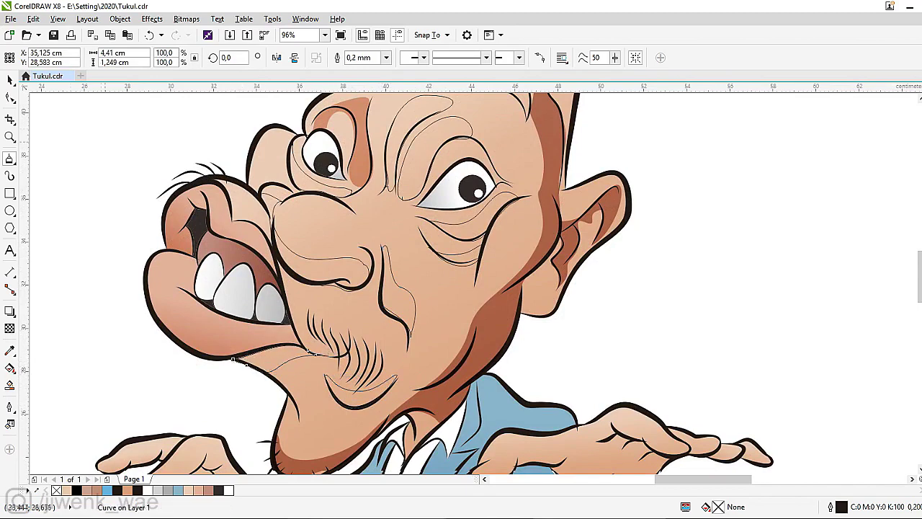
Select the newly drawn facial shadow outlines together with the chin crease outline and fill them with #E3B19A.
left_click_drag(919, 277, 919, 273)
key("space")
left_click_drag(277, 126, 533, 393)
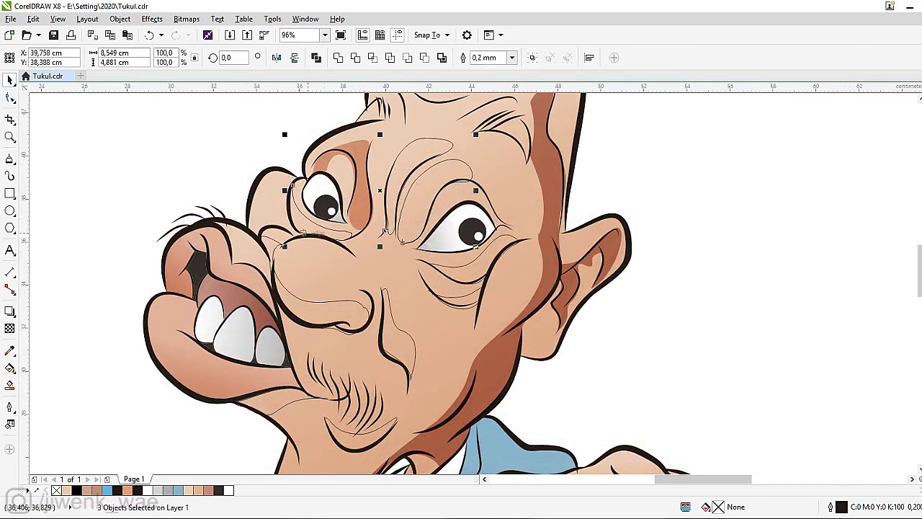
left_click(350, 443, "shift")
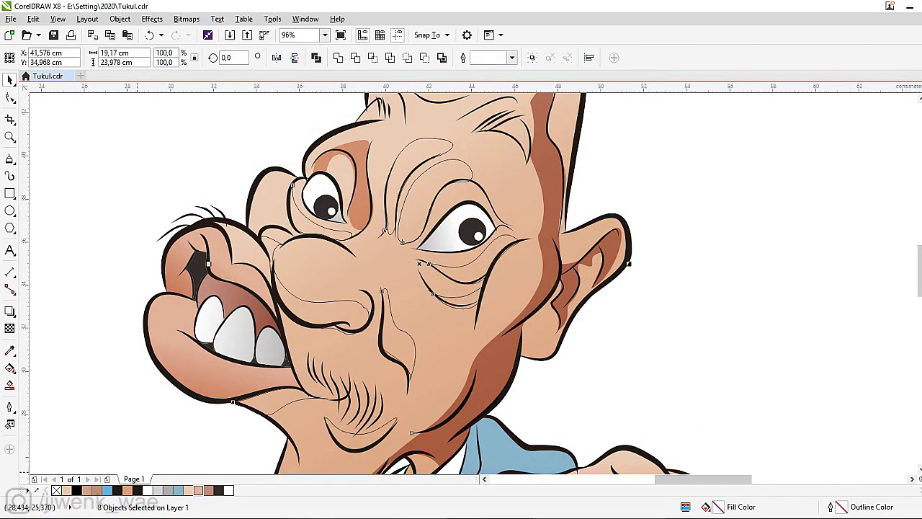
left_click(313, 288, "shift")
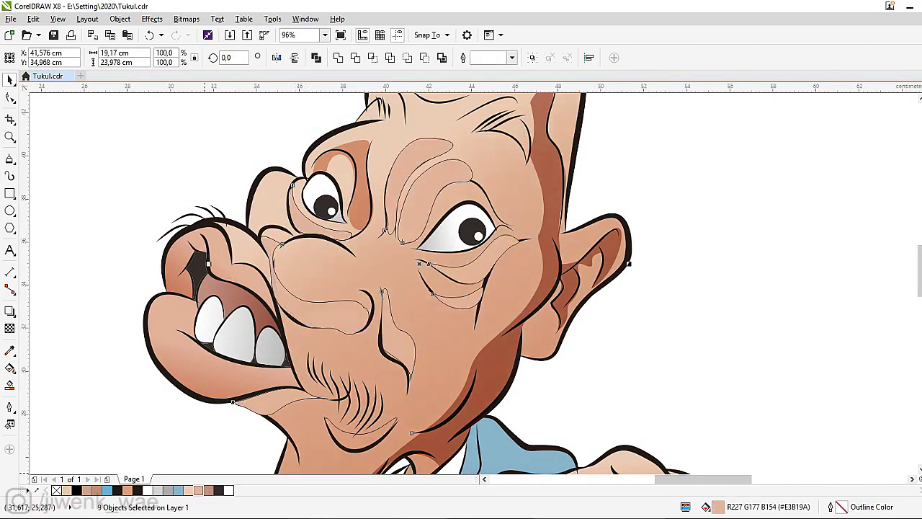
left_click(351, 437, "shift")
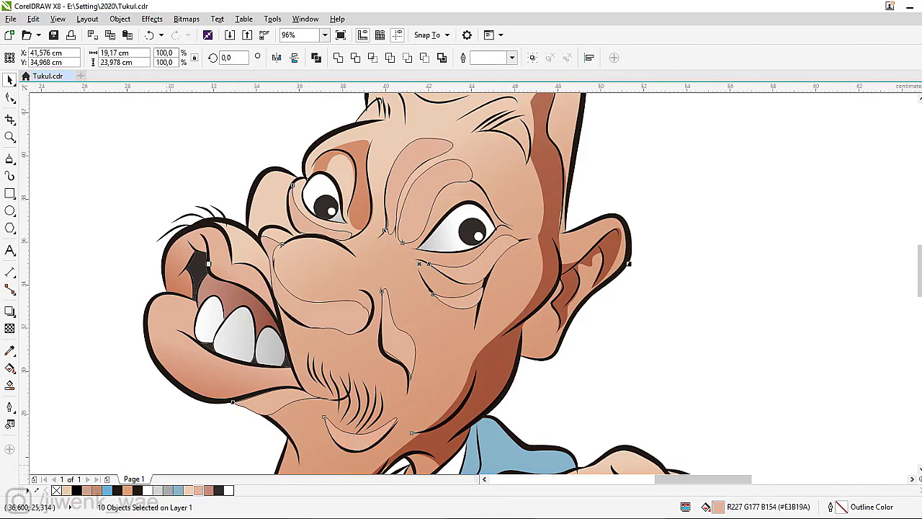
Apply the Multiply transparency merge mode to the selected facial shadows and remove their outlines.
left_click(10, 328)
left_click(161, 58)
left_click(126, 116)
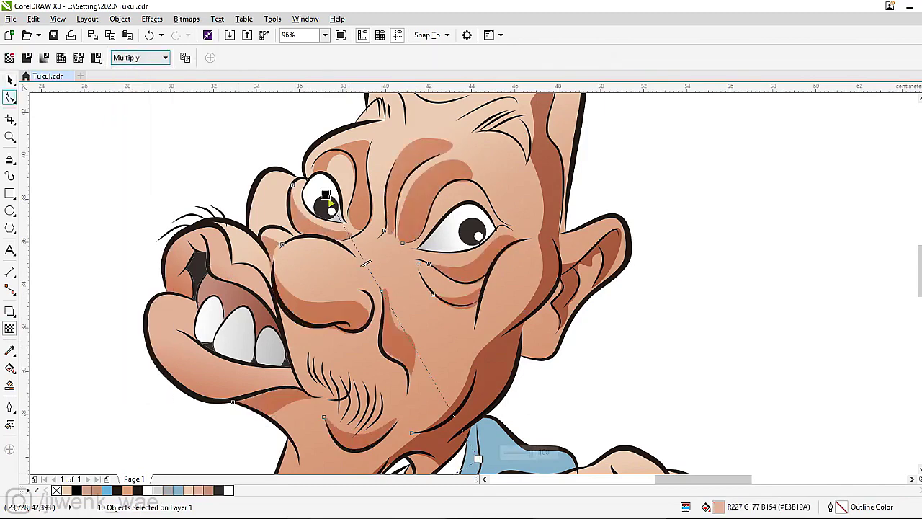
left_click(10, 98)
left_click(10, 79)
key("Escape")
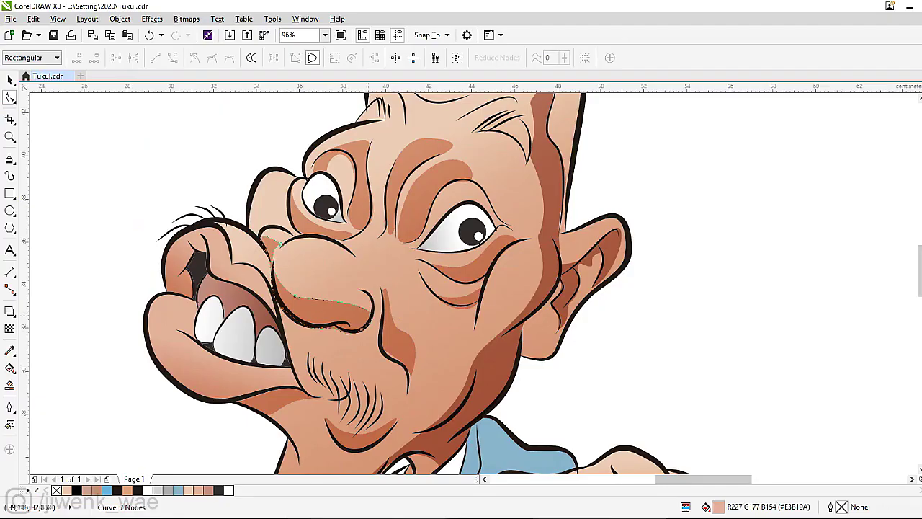
Adjust the nodes and curves of the shadows under the nose, beside the cheek fold and beneath the lower lip.
left_click(305, 303)
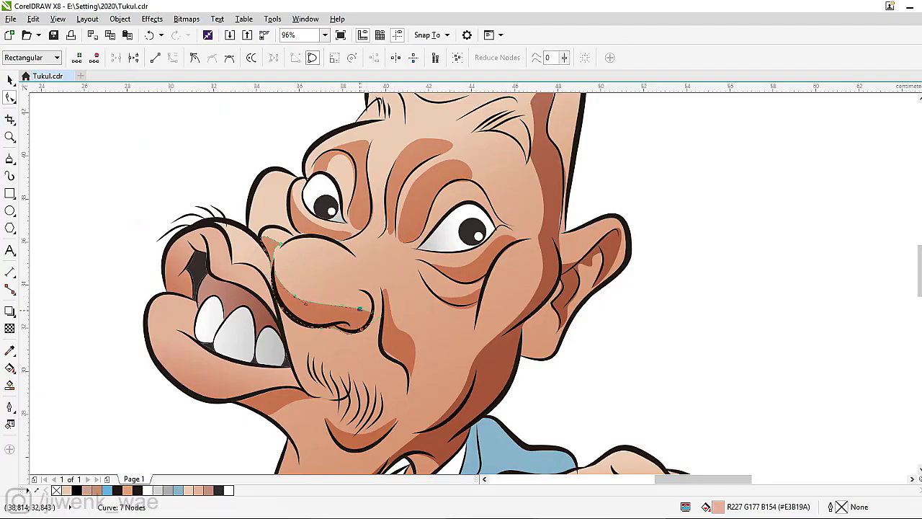
mouse_move(305, 303)
left_mouse_down()
mouse_move(310, 267)
mouse_move(289, 240)
mouse_move(264, 293)
mouse_move(284, 288)
mouse_move(308, 303)
left_mouse_up()
left_click(383, 296)
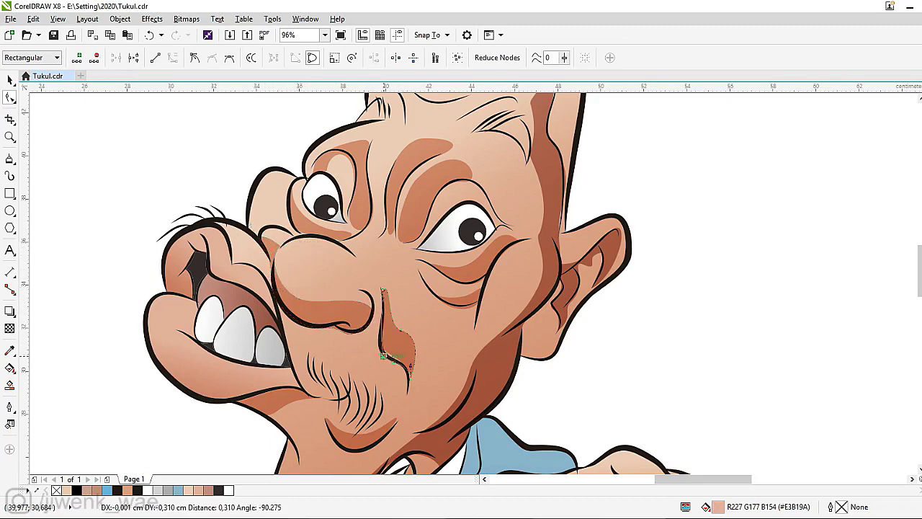
left_click(317, 396)
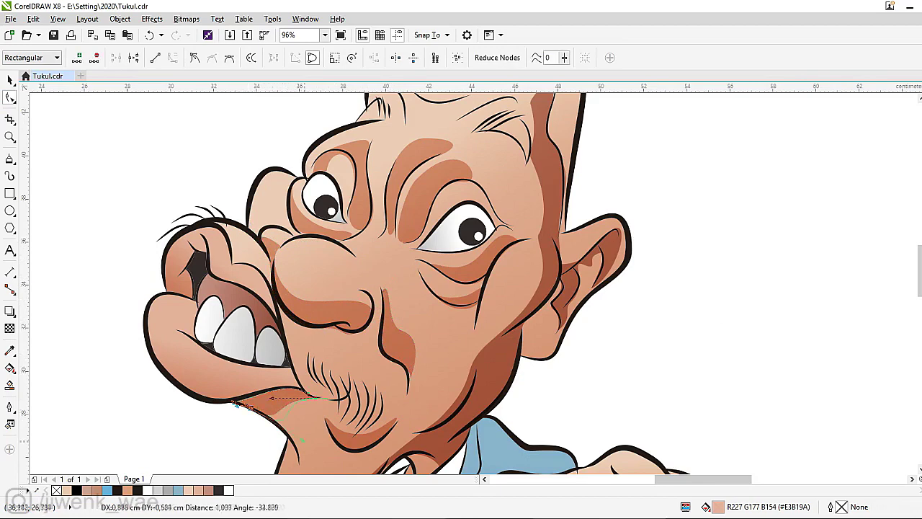
left_click_drag(316, 395, 325, 398)
Refine the frown crease shadow's lower tip and cut the far eye's socket shadow down to the strip beside the nose bridge.
left_click(383, 233)
left_click_drag(389, 229, 390, 230)
left_click(315, 173)
left_click(350, 202)
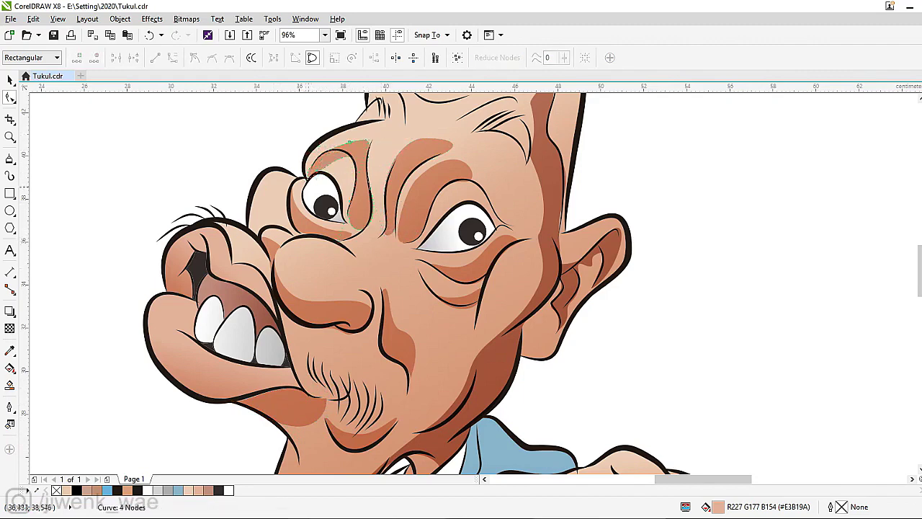
left_click_drag(294, 157, 386, 134)
Fade the shadows above and under the ear-side eye, under the nose and beside the cheek fold with linear fountain transparencies.
left_click(10, 79)
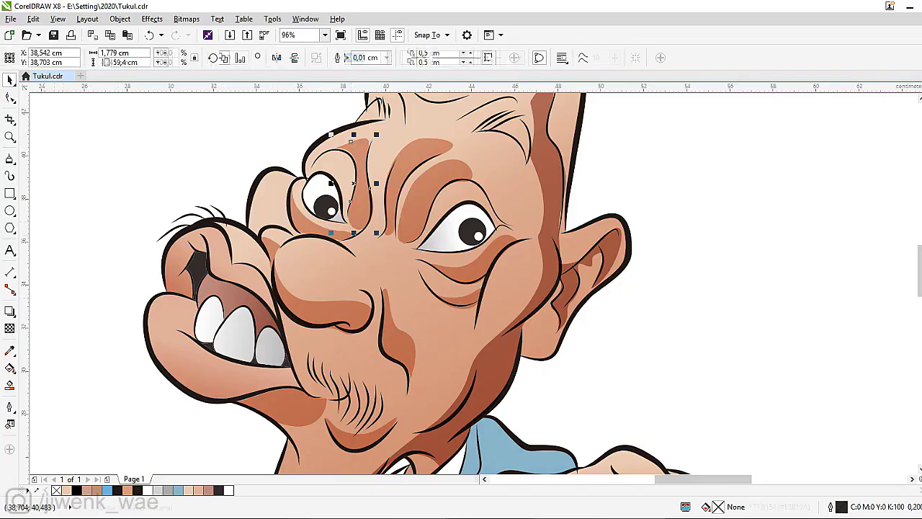
left_click(47, 151)
mouse_move(370, 248)
left_mouse_down()
mouse_move(357, 144)
mouse_move(475, 131)
left_mouse_up()
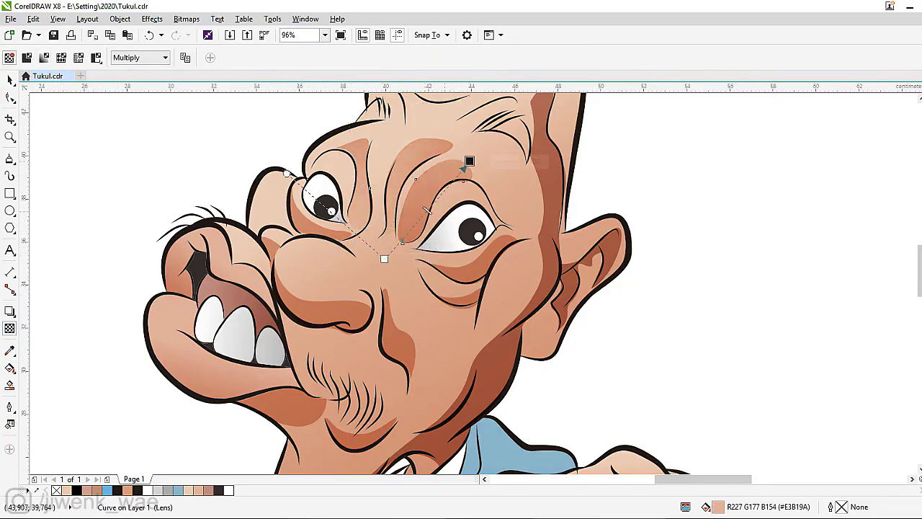
left_click(329, 288)
left_click_drag(321, 326, 338, 278)
left_click(381, 279)
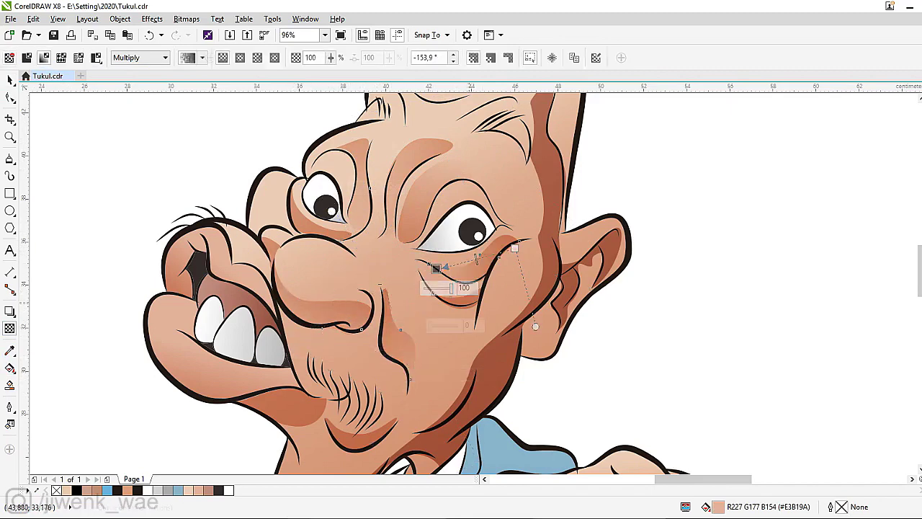
Fade the shadow beneath the far eye and adjust the node at its nose-side corner.
left_click(296, 196)
key("F10")
left_click(349, 234)
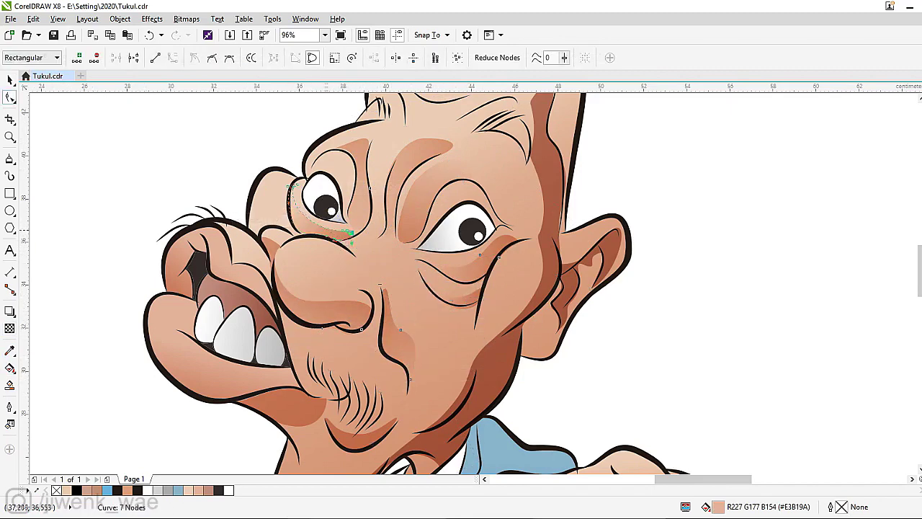
Draw closed Polyline shadow outlines between nose and moustache, about 4.4 by 3.7 cm, and outside the ear-side eye, about 2.7 by 2.4 cm.
left_click(9, 158)
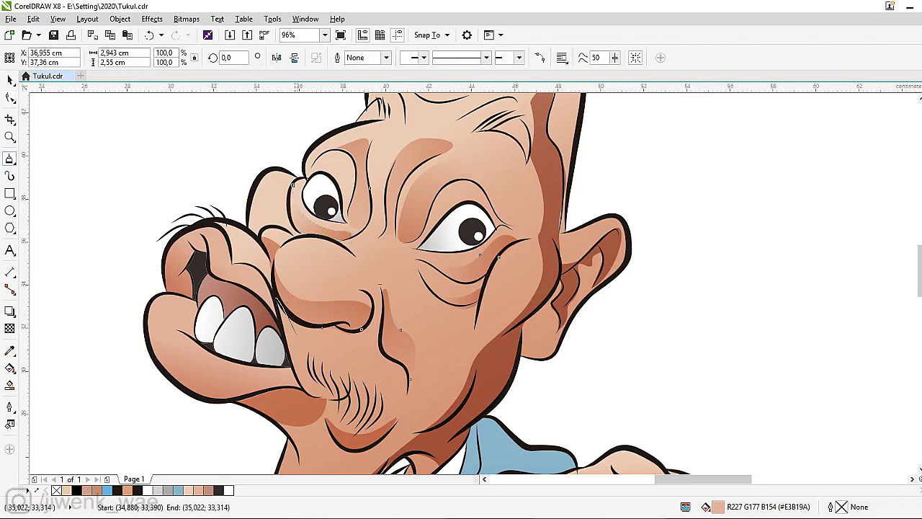
left_click(281, 303)
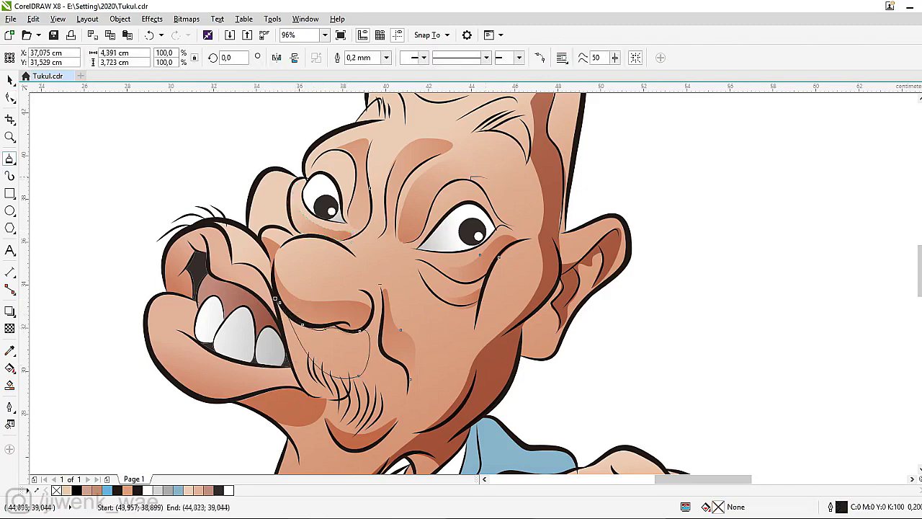
left_click(513, 216)
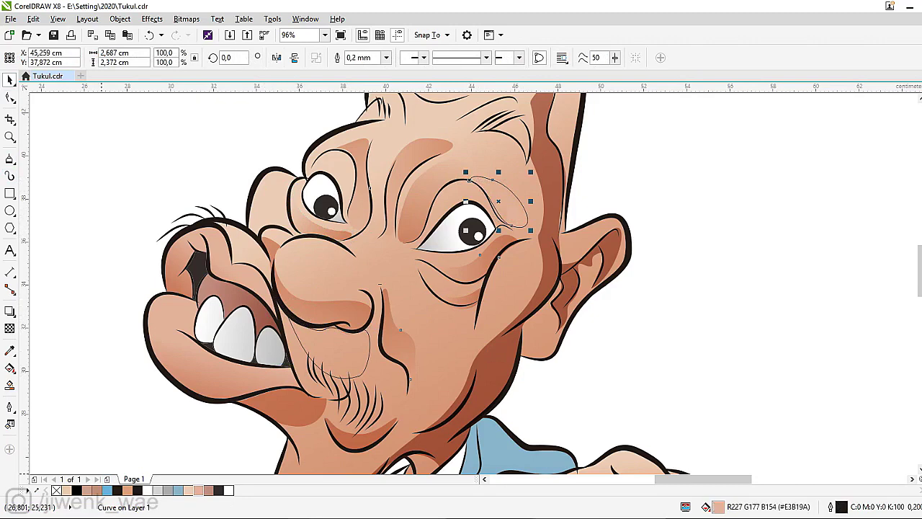
Fill the shadow outside the ear-side eye with #E3B19A, remove its outline and set its merge mode to Multiply.
left_click(10, 328)
left_click(140, 58)
left_click(129, 204)
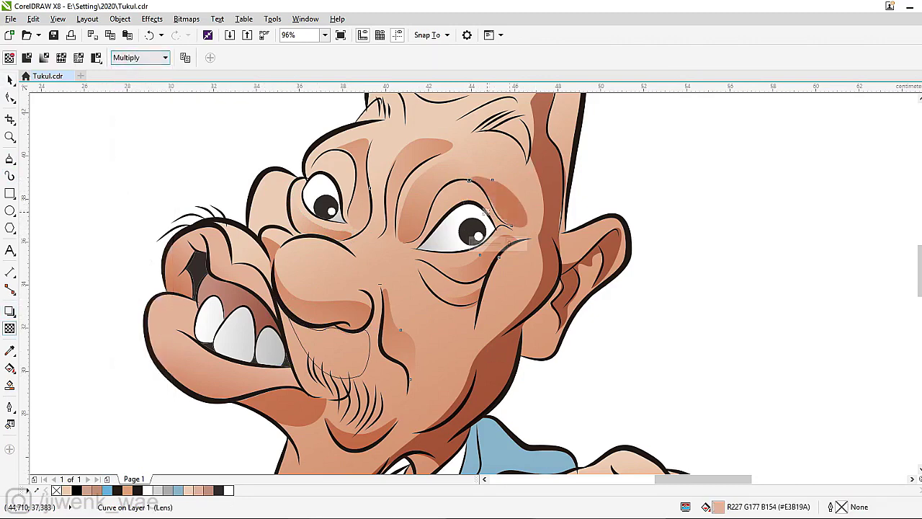
Reshape the shadow outside the ear-side eye with fewer nodes and bulge its curve outward toward the temple.
left_click_drag(472, 168, 531, 199)
key("F10")
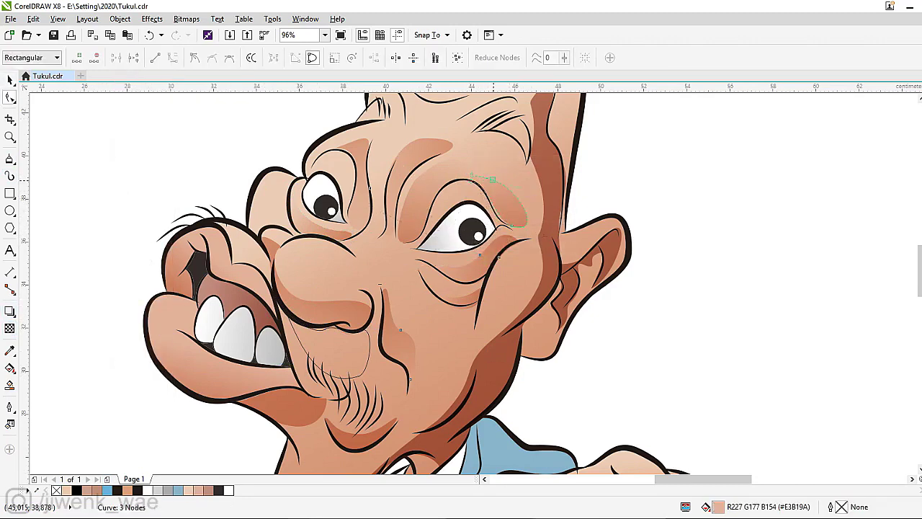
left_click(510, 225)
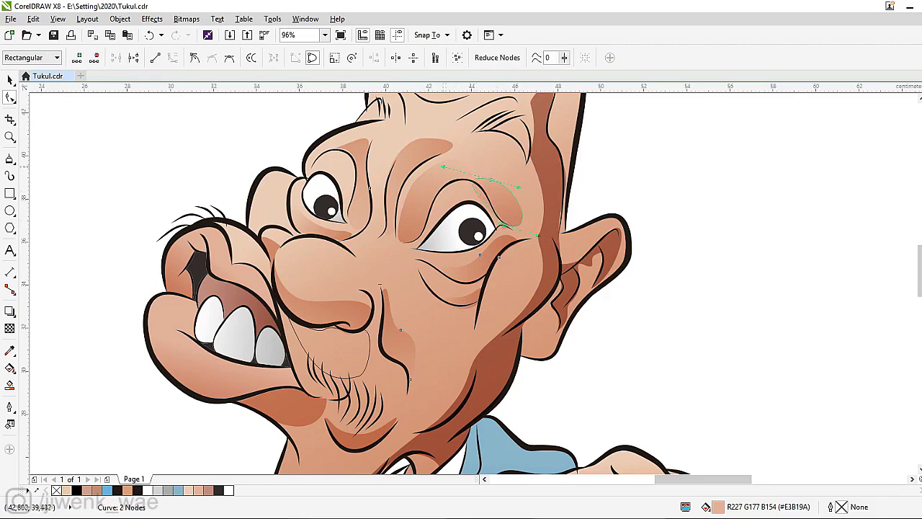
left_click_drag(538, 234, 562, 247)
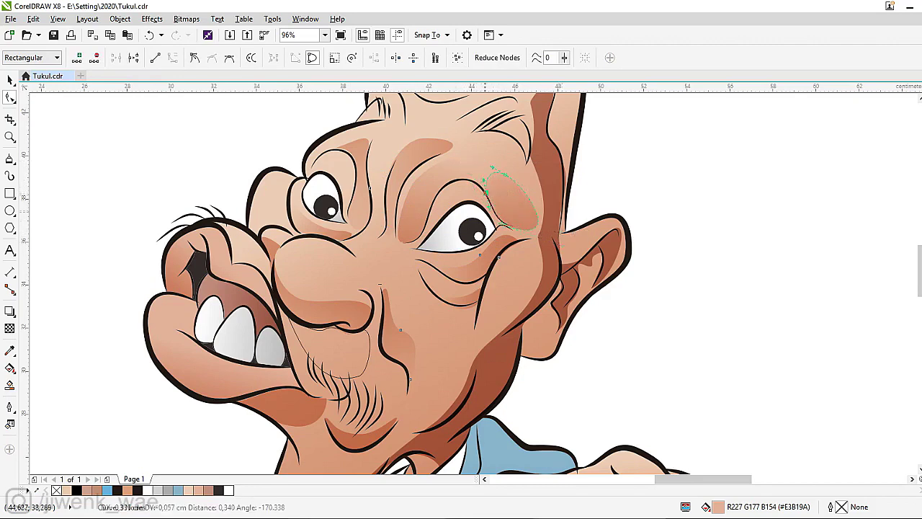
Apply a linear fountain transparency to the shadow outside the ear-side eye and adjust its direction so it fades into the temple.
left_click(10, 328)
left_click_drag(496, 155, 525, 165)
left_click_drag(510, 261, 507, 289)
left_click_drag(525, 165, 526, 188)
Fill the moustache shadow with #C28C7E, remove its outline, set it to Multiply and fade it diagonally with a fountain transparency.
left_click(276, 299)
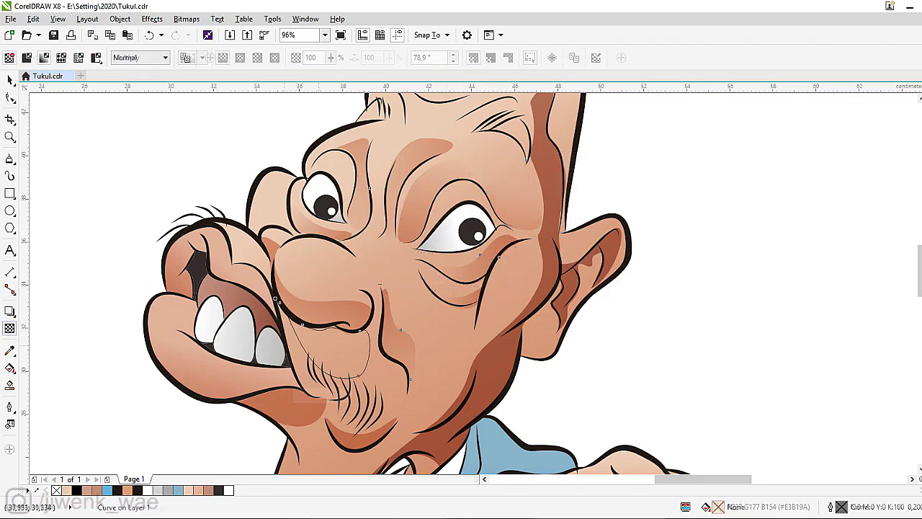
left_click(141, 58)
left_click(129, 110)
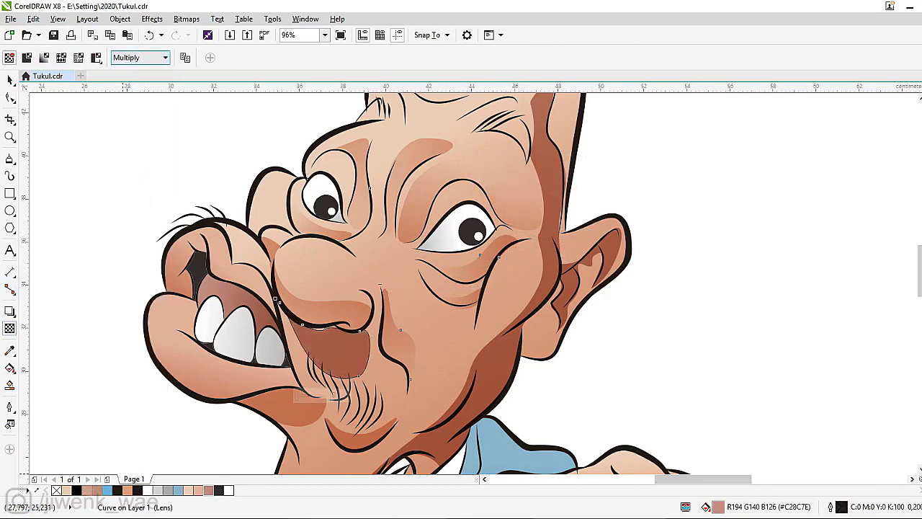
mouse_move(280, 404)
left_mouse_down()
mouse_move(336, 311)
mouse_move(367, 304)
left_mouse_up()
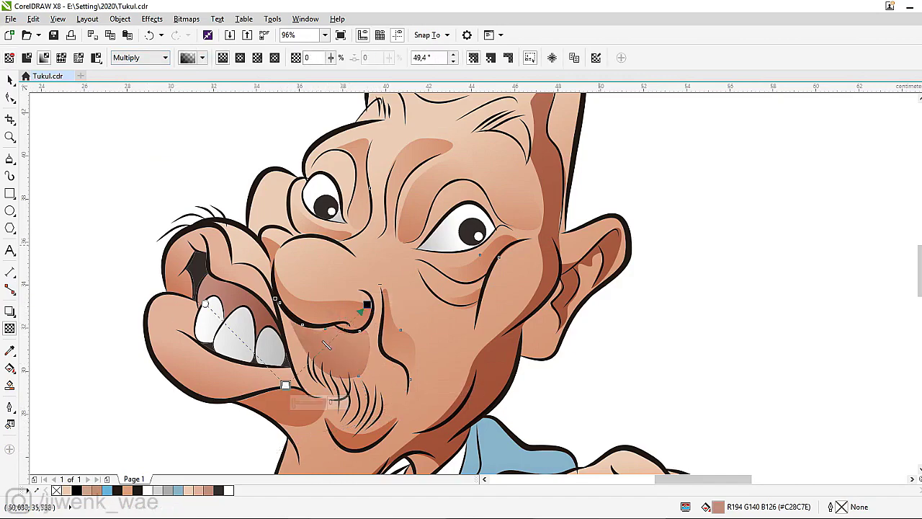
left_click(605, 288)
Draw a closed Polyline shadow outline along the pointing finger's underside, about 3.7 by 1.3 cm, and smooth its nodes.
left_click_drag(919, 270, 919, 291)
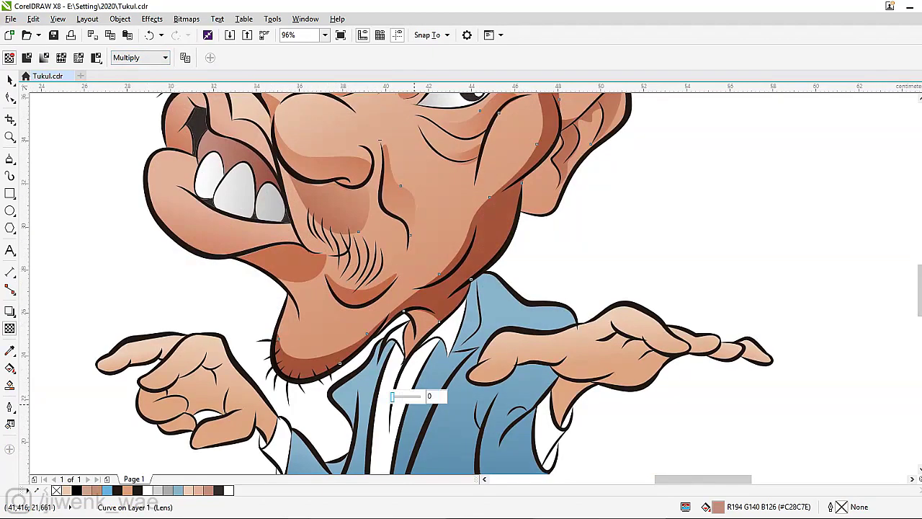
key("space")
key("Escape")
left_click_drag(919, 292, 919, 308)
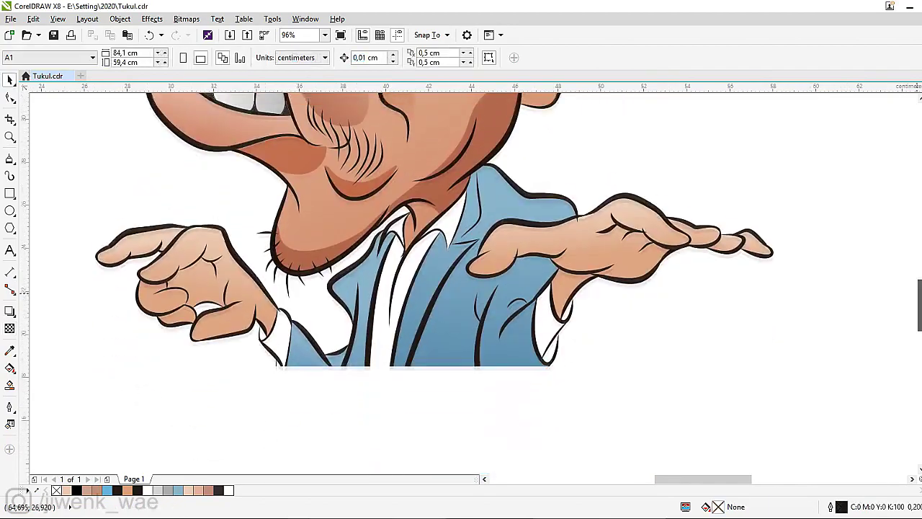
left_click(10, 158)
left_click_drag(252, 231, 204, 236)
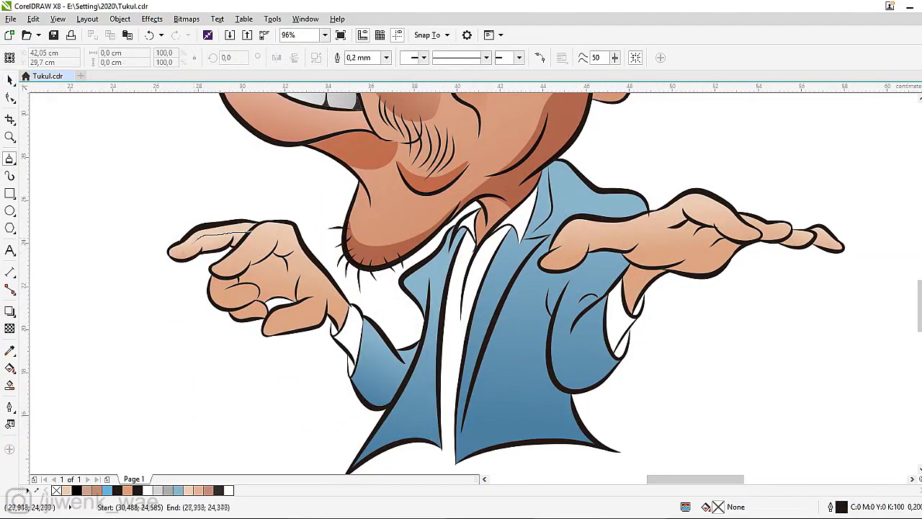
key("F10")
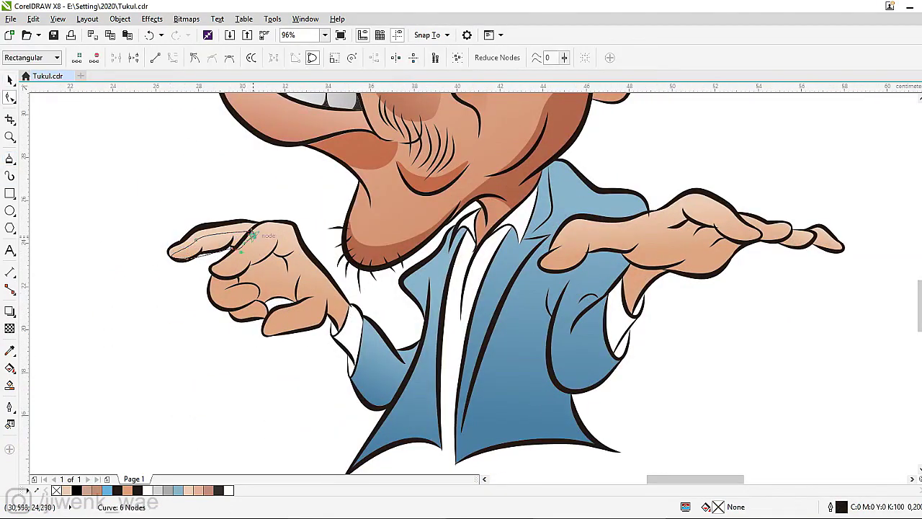
left_click(242, 247)
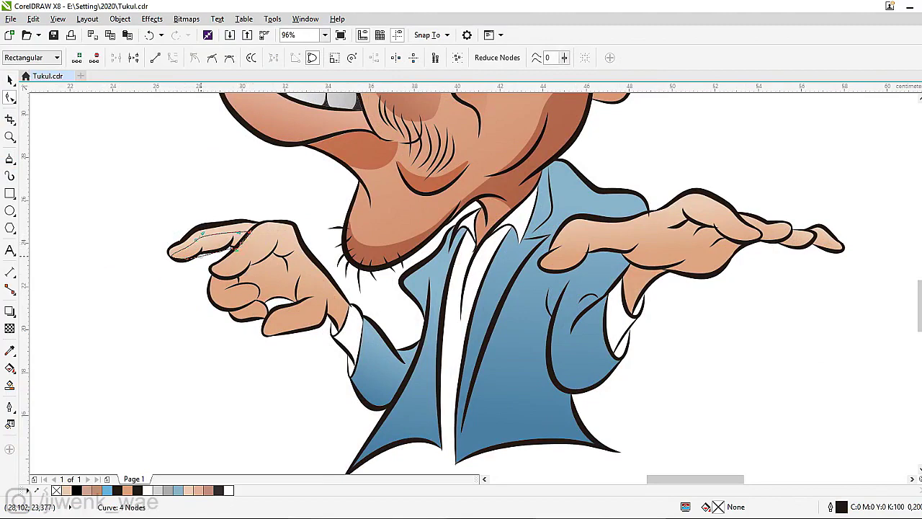
Draw a Polyline shadow outline over the pointing hand's palm and curled fingers and reshape it to about 4.5 by 3.9 cm.
left_click(10, 158)
left_click_drag(348, 313, 325, 277)
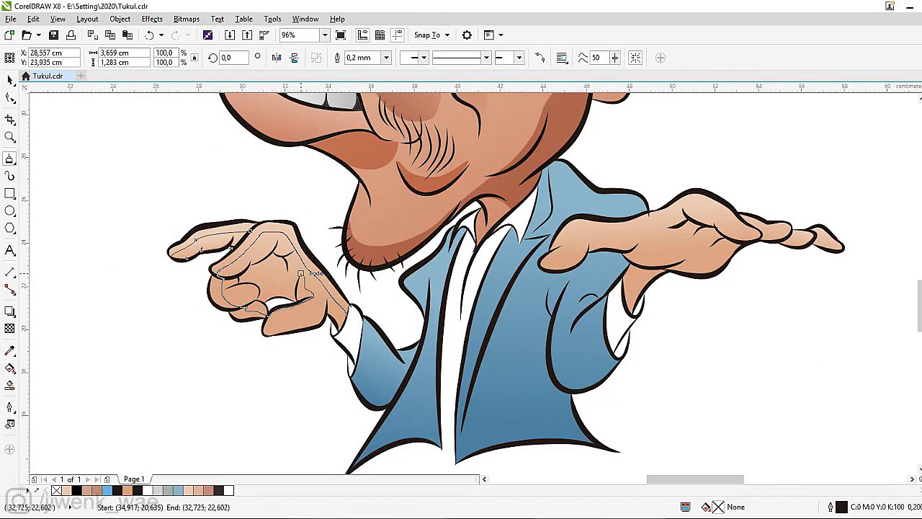
key("F10")
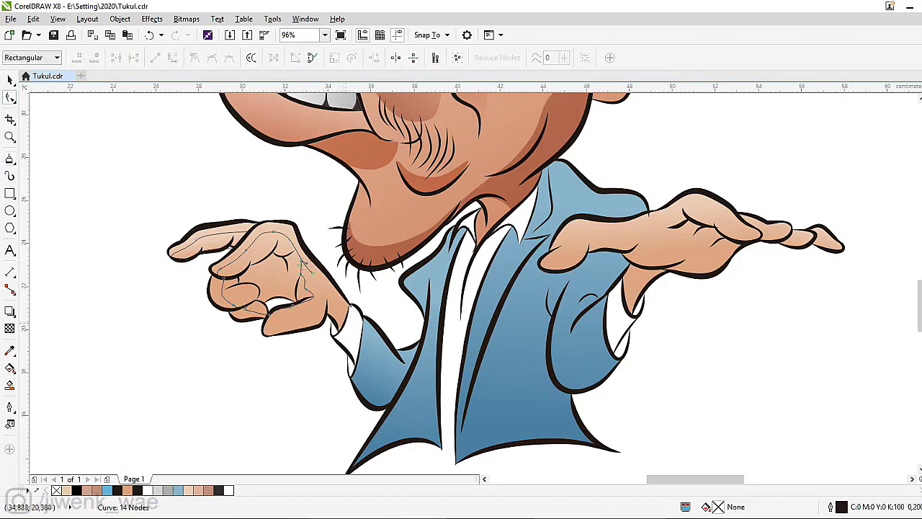
key("ctrl+z")
key("ctrl+shift+z")
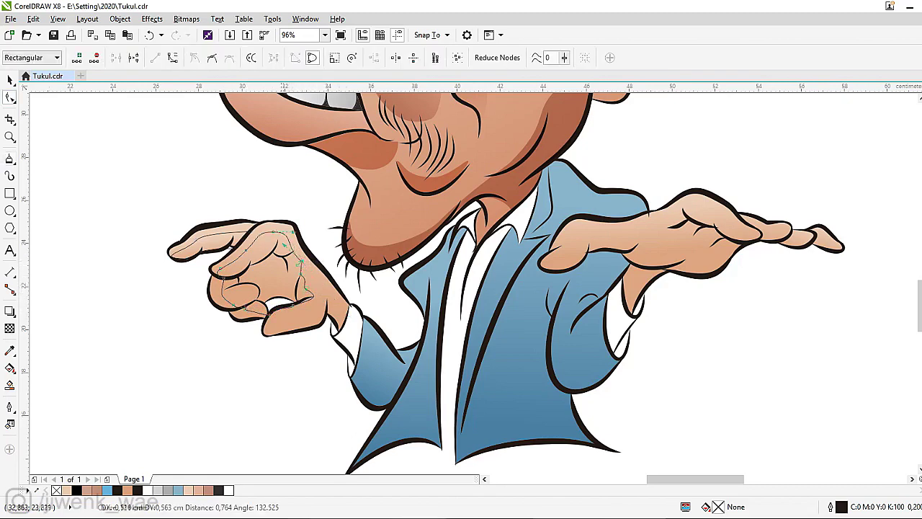
Draw a closed shadow outline along the pointing hand's wrist and lowest finger, about 3.5 by 2.2 cm.
key("F5")
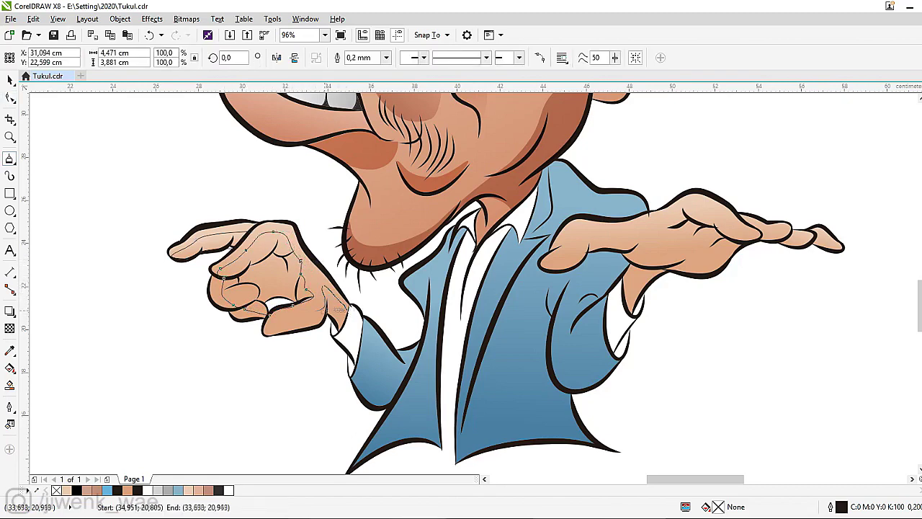
left_click_drag(342, 326, 275, 332)
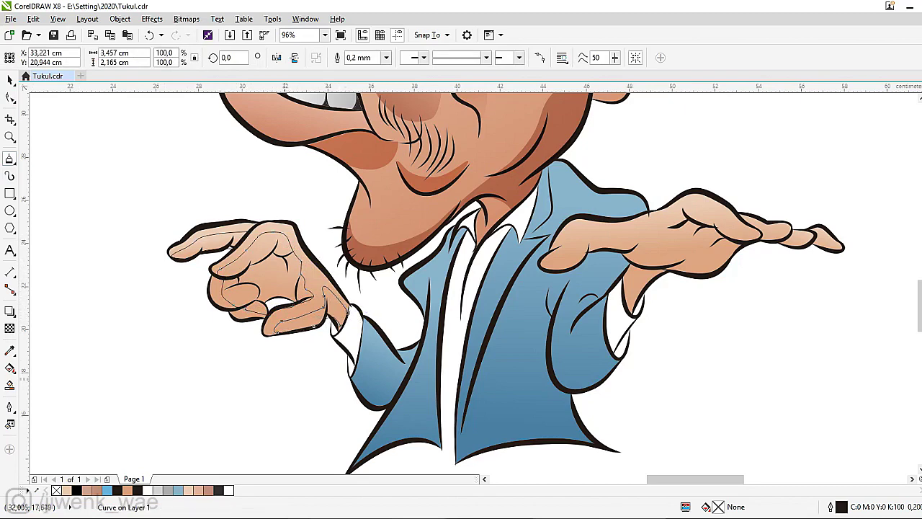
key("space")
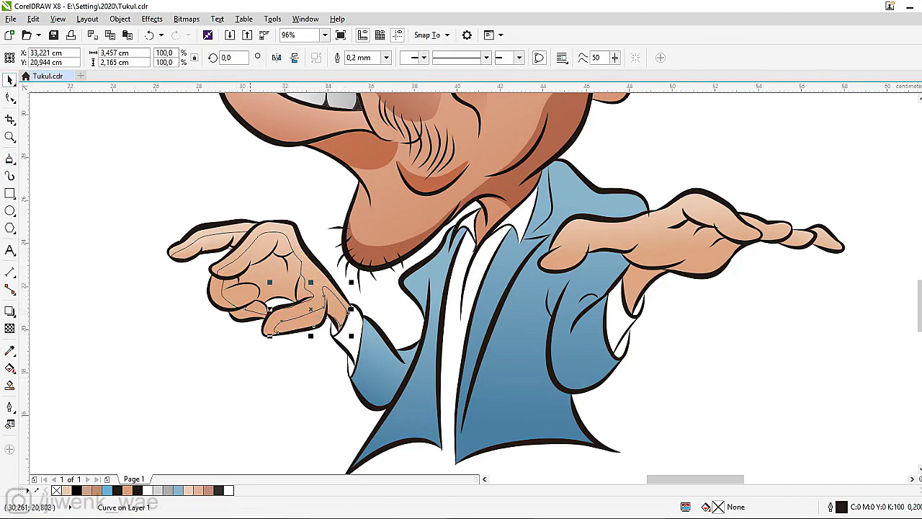
Fill the three pointing-hand shadow shapes with #C28C7E, remove their outlines and set them to Multiply.
left_click(250, 231, "shift")
left_click(10, 327)
left_click(140, 58)
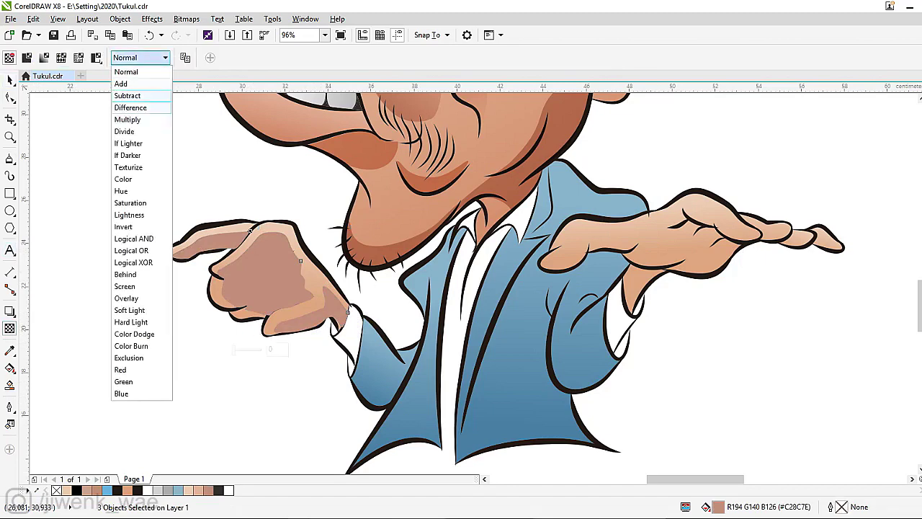
left_click(144, 117)
key("Escape")
Draw a closed shadow outline across the outstretched hand from thumb to fingertips, about 14 by 3.2 cm.
key("space")
key("F5")
left_click_drag(544, 268, 603, 231)
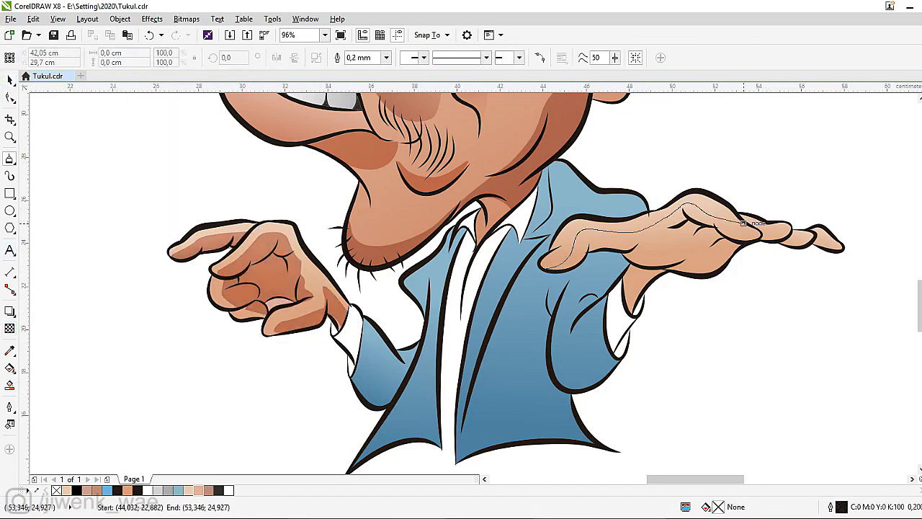
mouse_move(845, 237)
left_mouse_down()
mouse_move(819, 246)
mouse_move(778, 243)
mouse_move(723, 268)
mouse_move(691, 264)
left_mouse_up()
left_click_drag(569, 270, 551, 271)
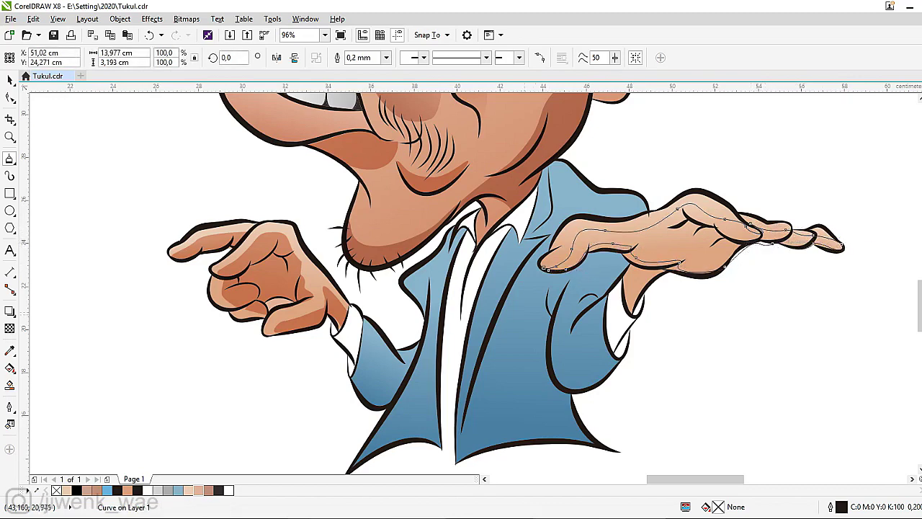
Fill the outstretched hand's shadow with #E3B19A, remove its outline and set it to Multiply.
key("F10")
left_click(10, 328)
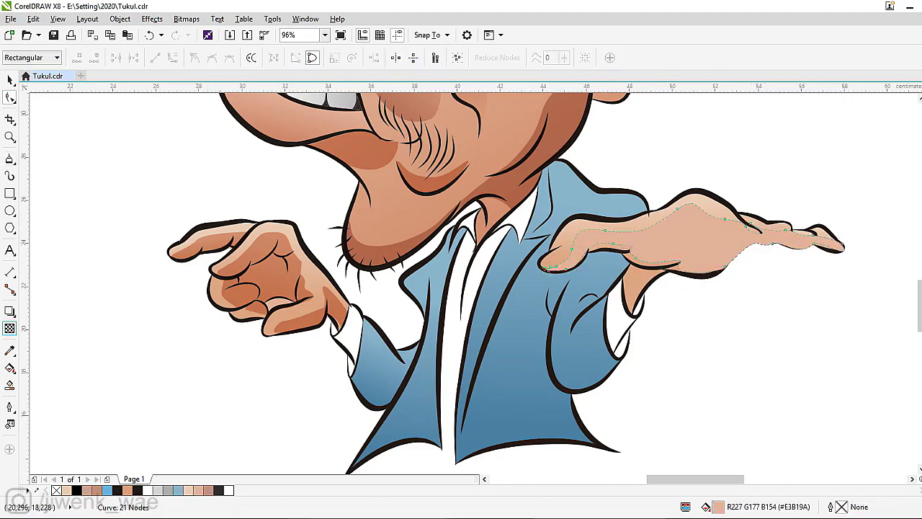
left_click(140, 57)
left_click(137, 119)
Adjust the nodes of the outstretched hand's shadow so its edges follow the palm, thumb and fingertip.
key("F10")
left_click_drag(668, 273, 664, 278)
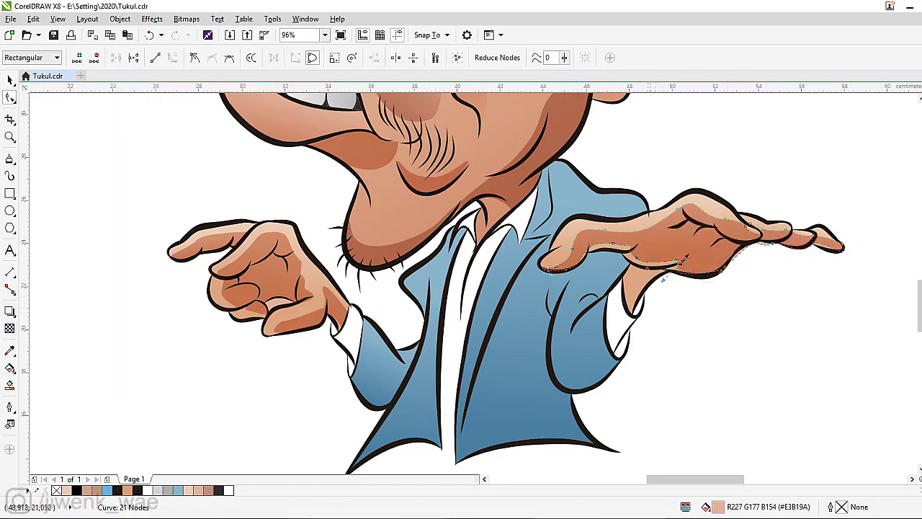
left_click_drag(640, 242, 827, 242)
left_click(821, 243)
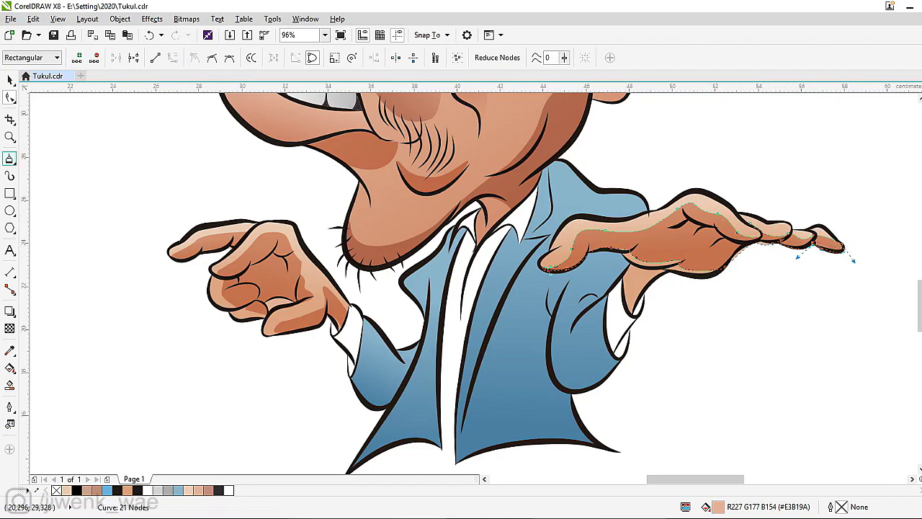
Draw a wrist shadow about 1.8 by 2.1 cm below the outstretched hand, filled #E3B19A without outline and set to Multiply.
key("space")
left_click(645, 269)
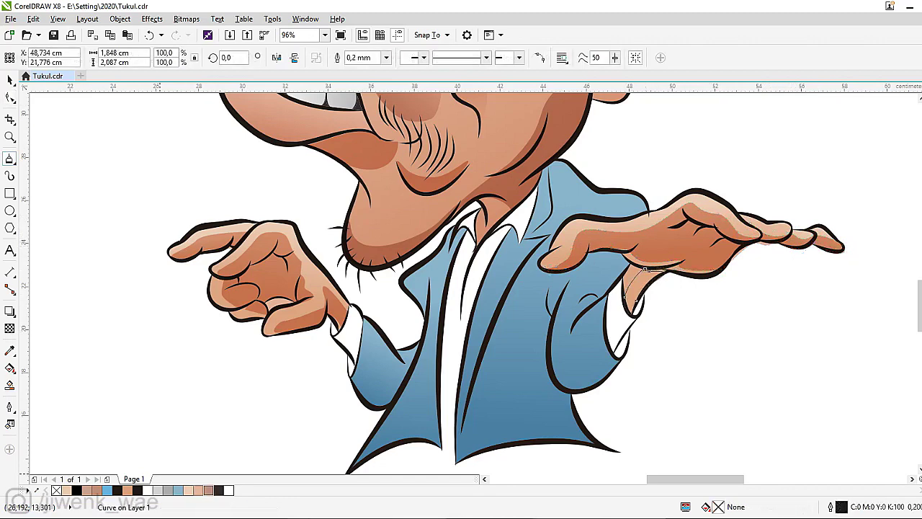
left_click(9, 328)
left_click(141, 57)
left_click(130, 118)
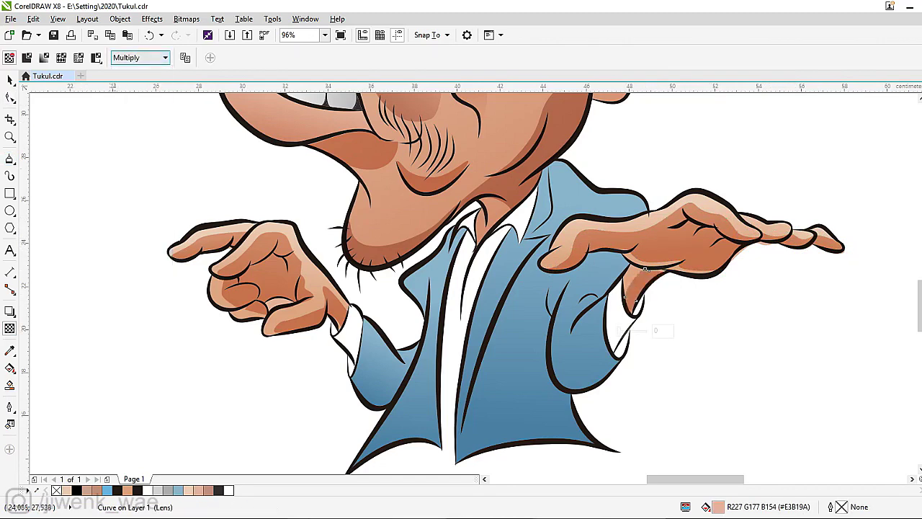
key("space")
Draw shadow outlines over the pointing arm's cuff and sleeve, about 3.5 by 4.1 cm, the other sleeve, and the shoulder, about 1.8 by 0.9 cm.
left_click_drag(330, 318, 339, 344)
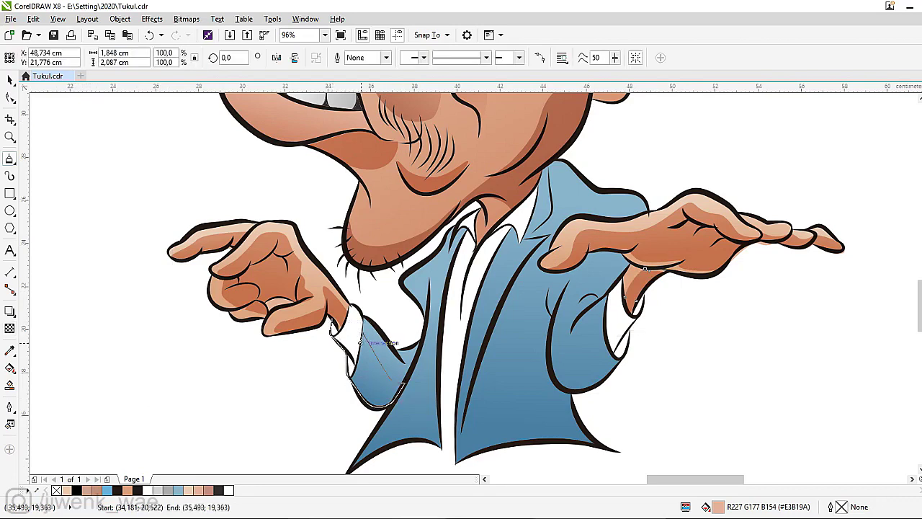
left_click_drag(333, 322, 334, 323)
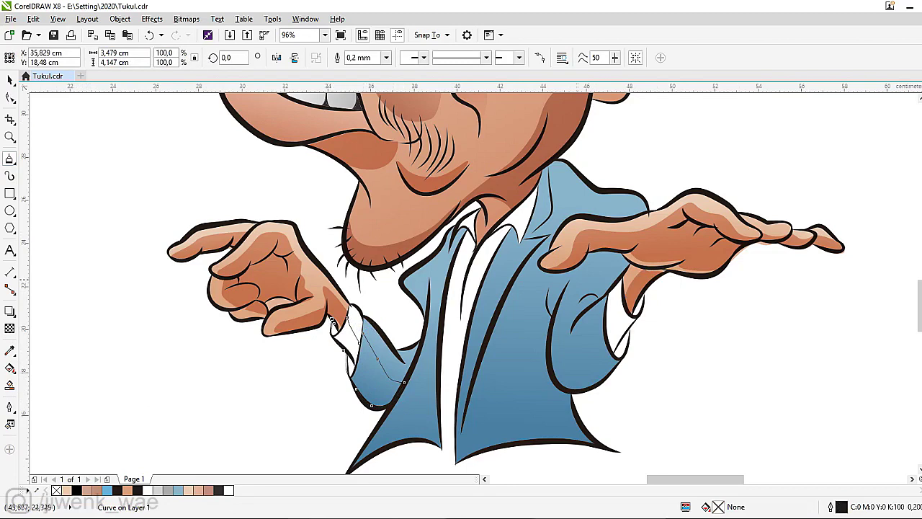
left_click_drag(641, 313, 627, 308)
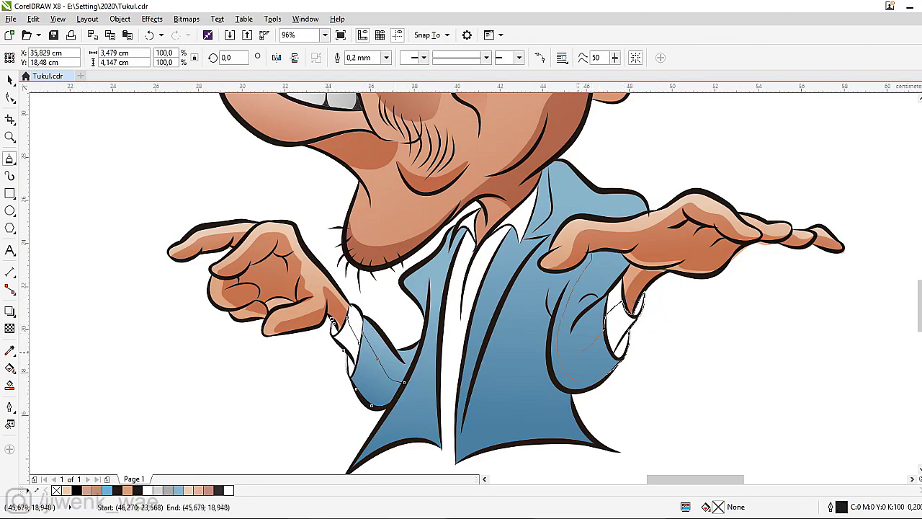
left_click_drag(622, 252, 609, 252)
left_click_drag(600, 217, 624, 214)
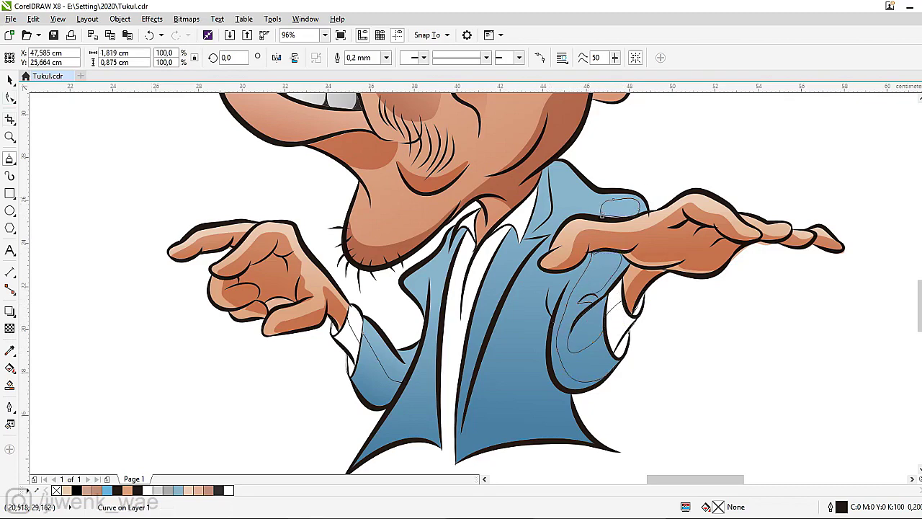
Reshape the sleeve and shoulder shadow outlines, bringing the outstretched arm's sleeve shadow to about 4 by 6.1 cm.
key("F10")
left_click(389, 371)
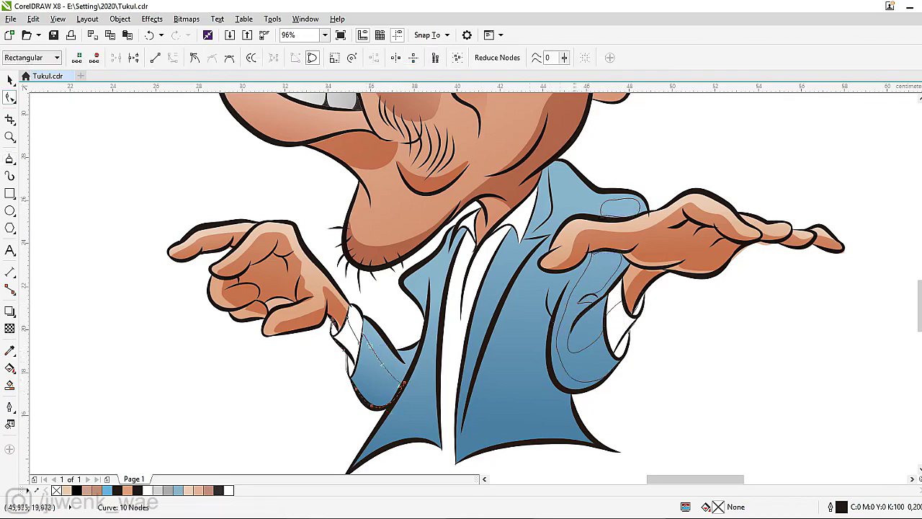
left_click(566, 305)
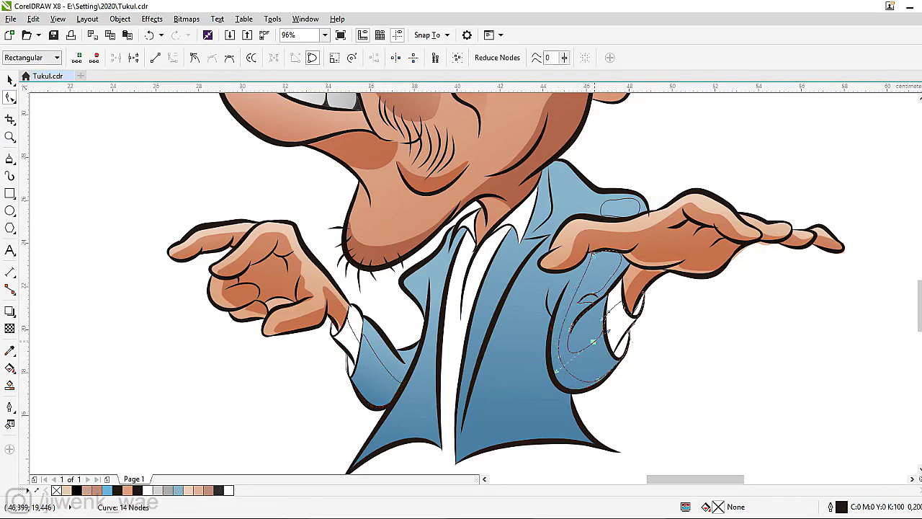
key("space")
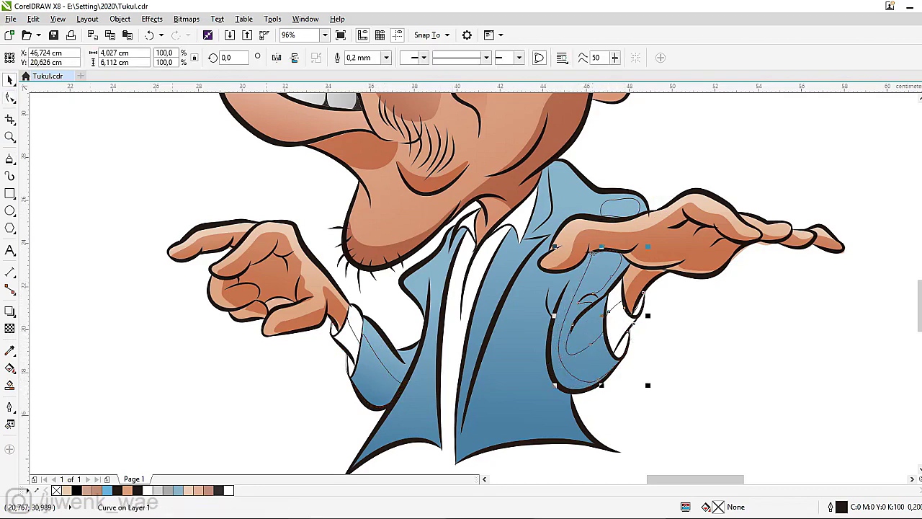
key("space")
left_click(619, 216)
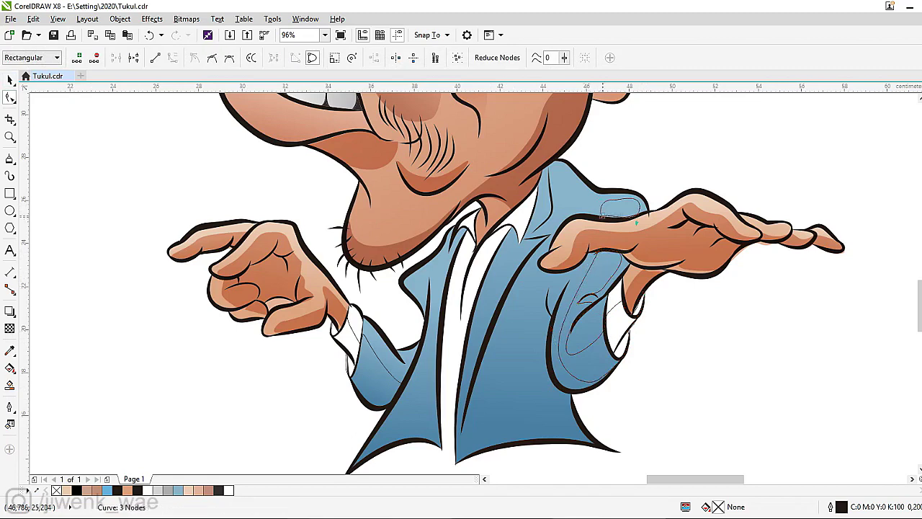
key("space")
Fill both sleeve shadows and the shoulder shadow with #332C2B, remove their outlines and set them to Multiply.
left_click(329, 319, "shift")
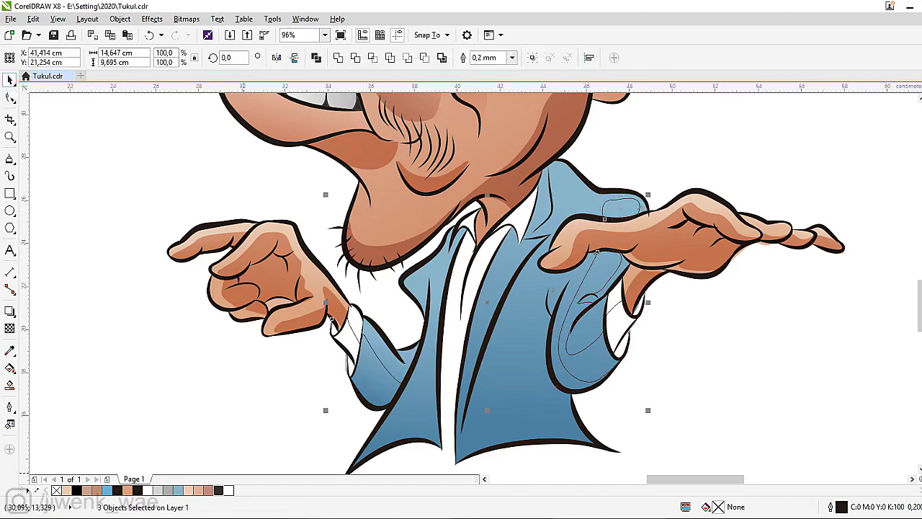
left_click(77, 490)
left_click(9, 328)
left_click(144, 57)
left_click(141, 108)
key("space")
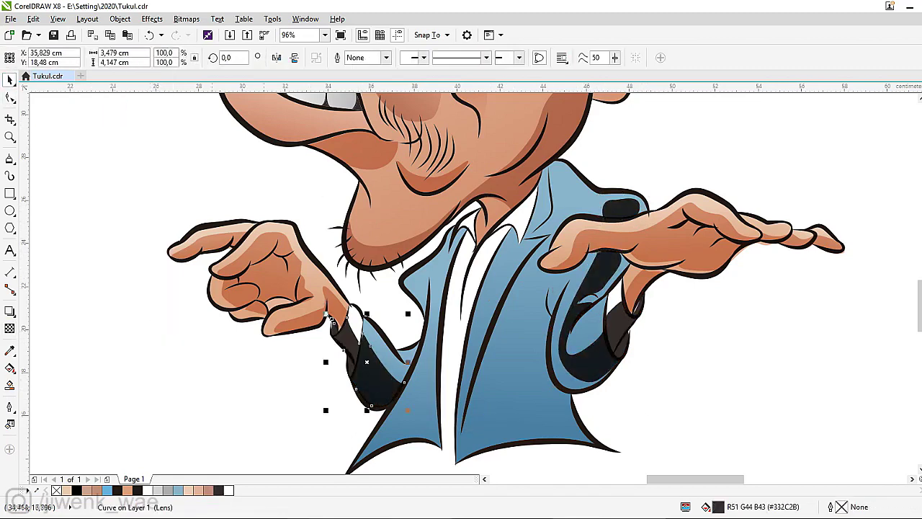
Soften the two sleeve shadows and the shoulder shadow with diagonal fountain transparencies.
key("space")
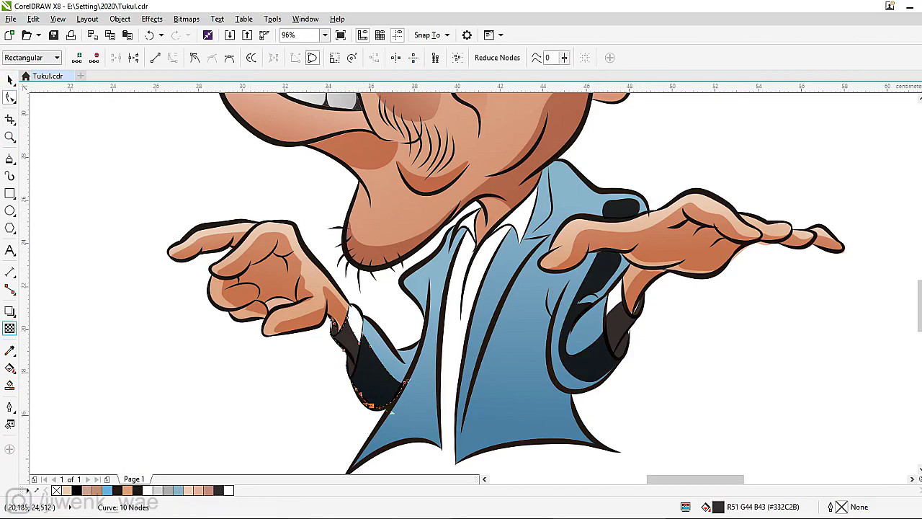
key("space")
left_click(640, 371)
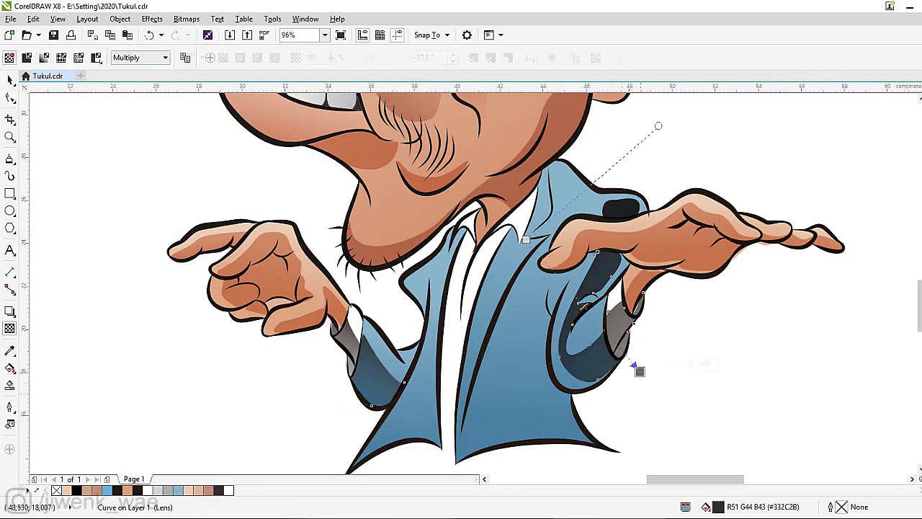
left_click_drag(561, 196, 656, 234)
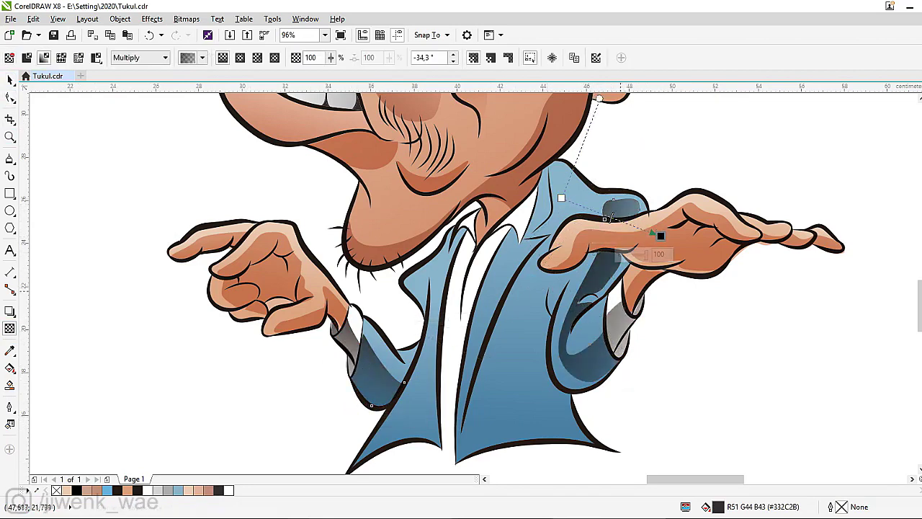
Draw closed shadow outlines on the jacket front beside the outstretched arm and along the collar above it.
key("F5")
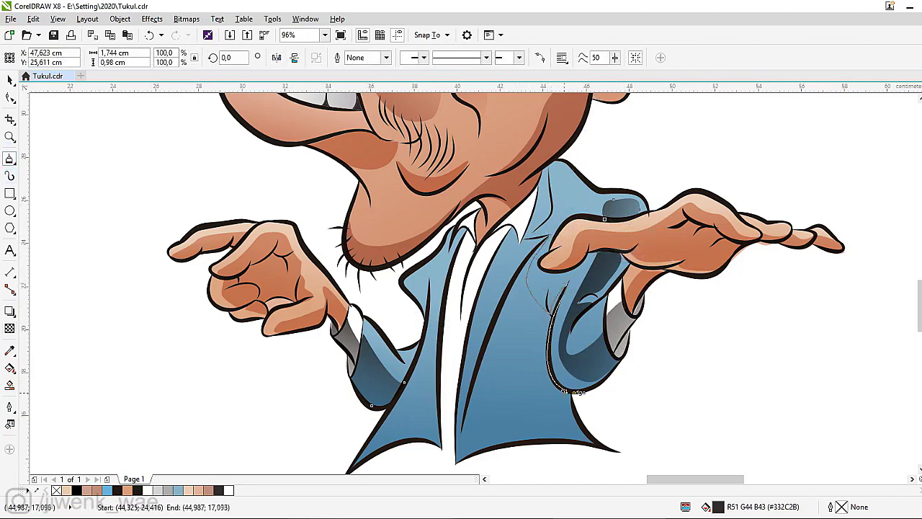
left_click_drag(555, 244, 549, 238)
key("space")
left_click(548, 172, "shift")
Give the jacket front and collar shadows a #332C2B fill without outline, set them to Multiply and make them partly transparent.
right_click(56, 490)
key("F10")
left_click(9, 327)
left_click(140, 58)
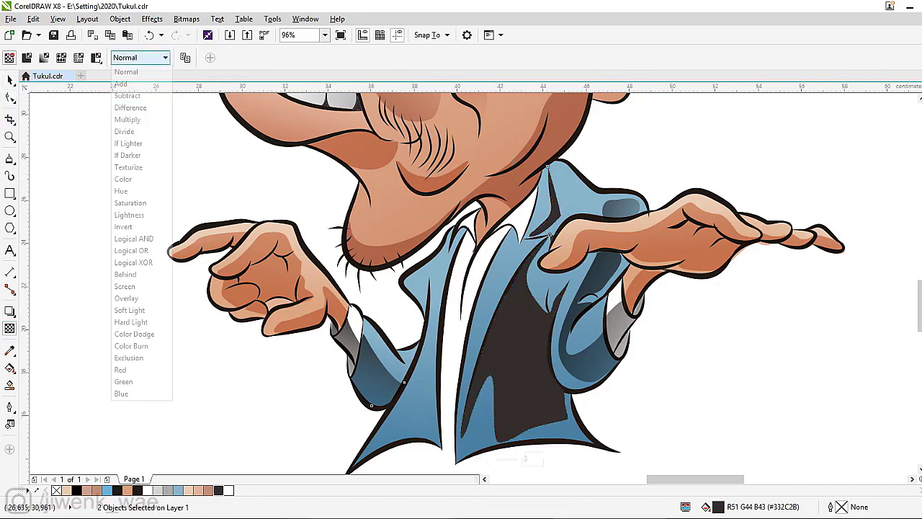
left_click(137, 121)
left_click_drag(490, 459, 507, 459)
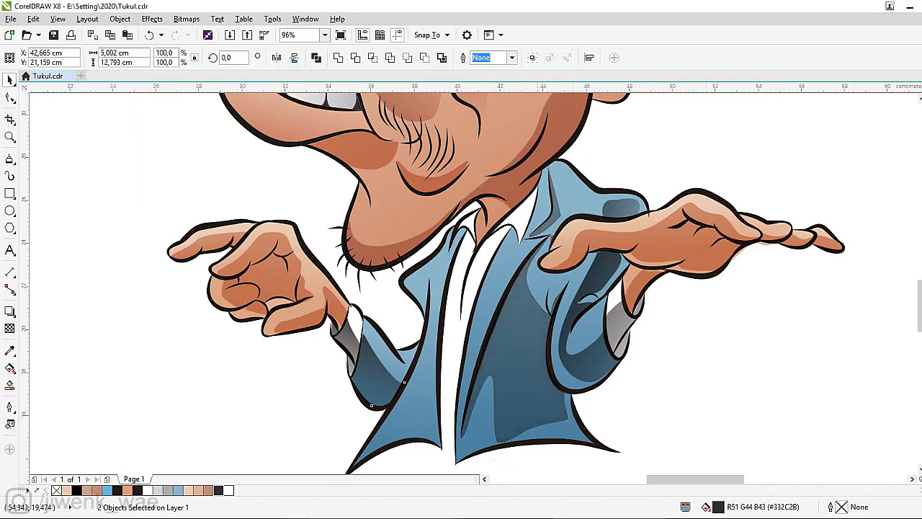
Fade the jacket front and collar shadows with fountain transparencies and redirect those on the outstretched arm's sleeve and shoulder shadows.
left_click_drag(495, 281, 602, 467)
left_click_drag(528, 157, 589, 303)
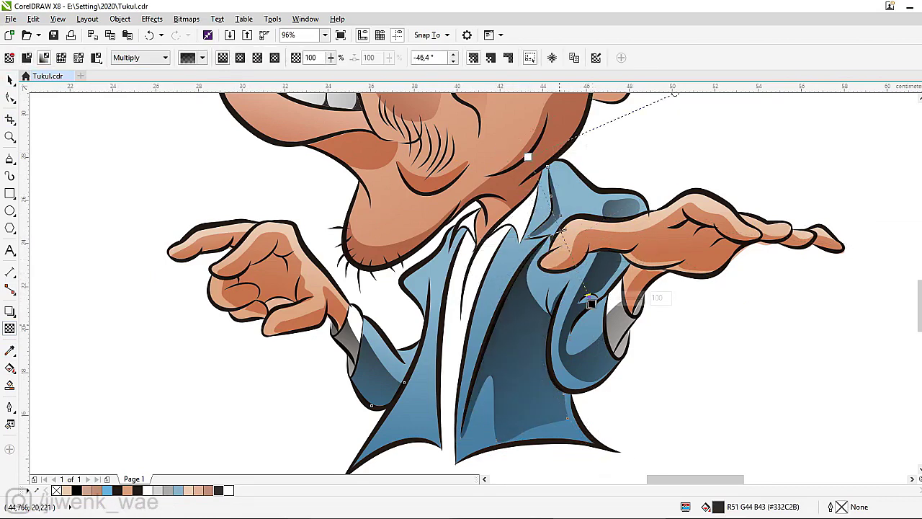
left_click(590, 303)
left_click_drag(736, 379, 532, 295)
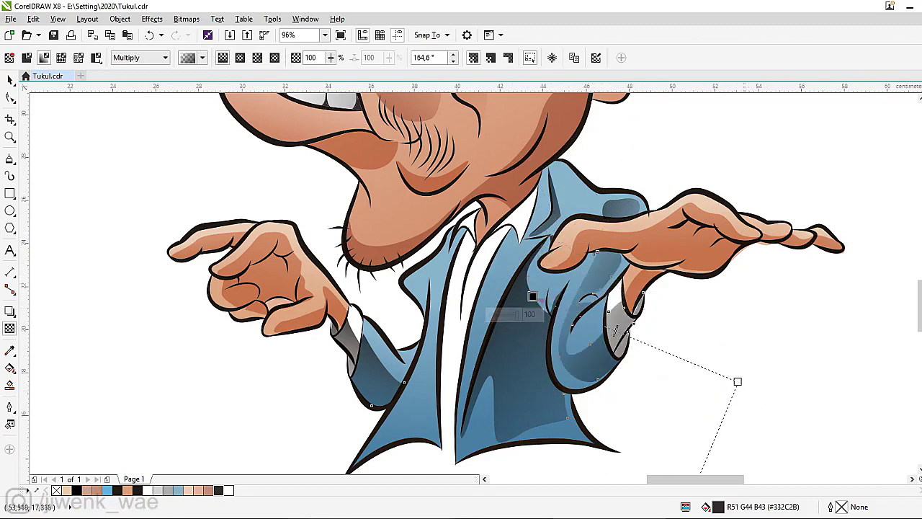
left_click_drag(578, 199, 704, 251)
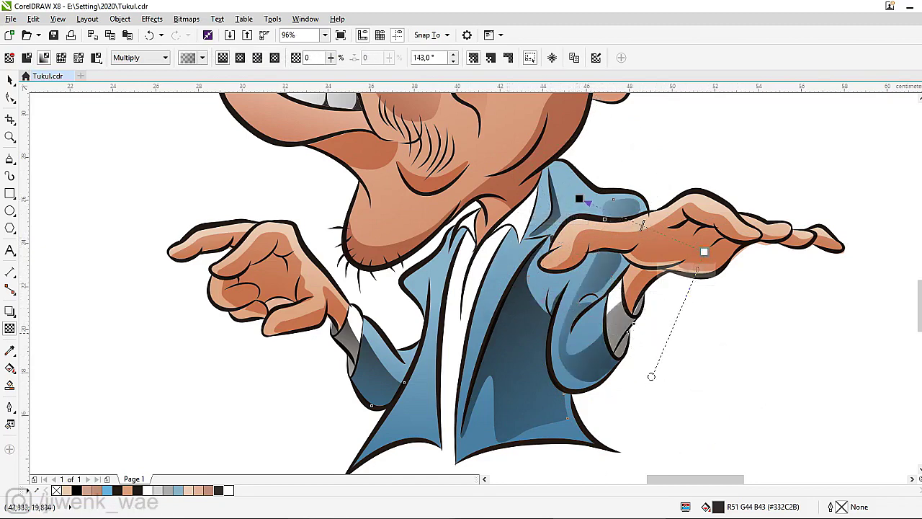
Redirect the jacket front shadow's fountain transparency so it is darkest beside the sleeve and fades towards the shirt.
left_click(594, 443)
left_click_drag(608, 457, 669, 365)
scroll(669, 364, "down", 3)
left_click_drag(668, 266, 595, 263)
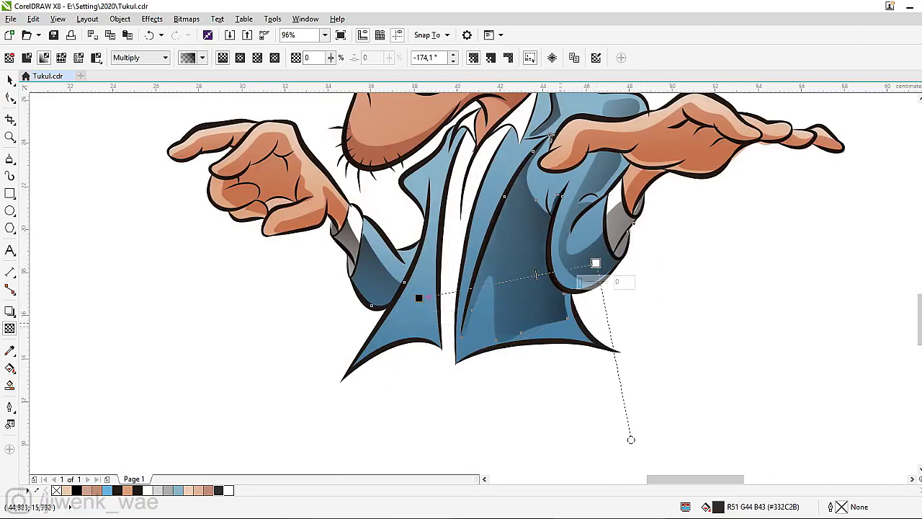
mouse_move(421, 299)
left_mouse_down()
mouse_move(418, 358)
mouse_move(445, 223)
left_mouse_up()
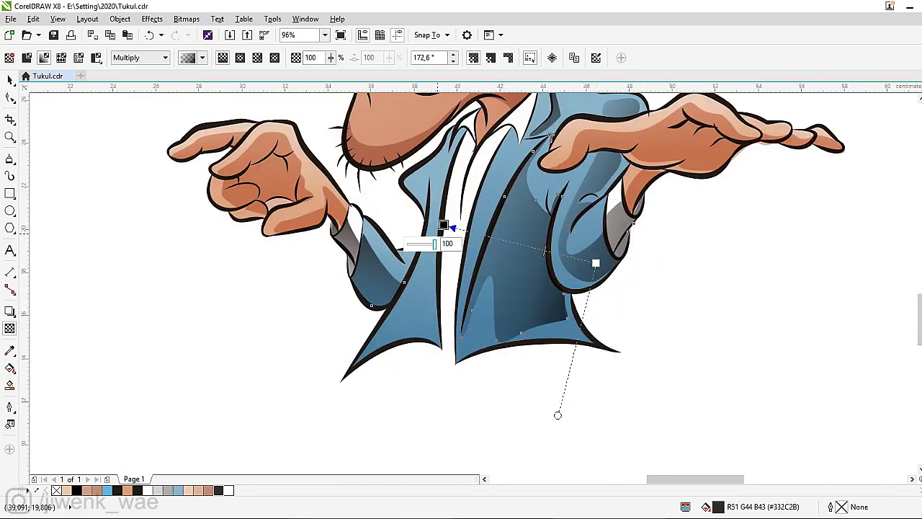
Reshape the jacket front shadow's lower edge into one smooth curve reaching the jacket's bottom corner, deleting surplus nodes.
key("F10")
left_click(569, 293)
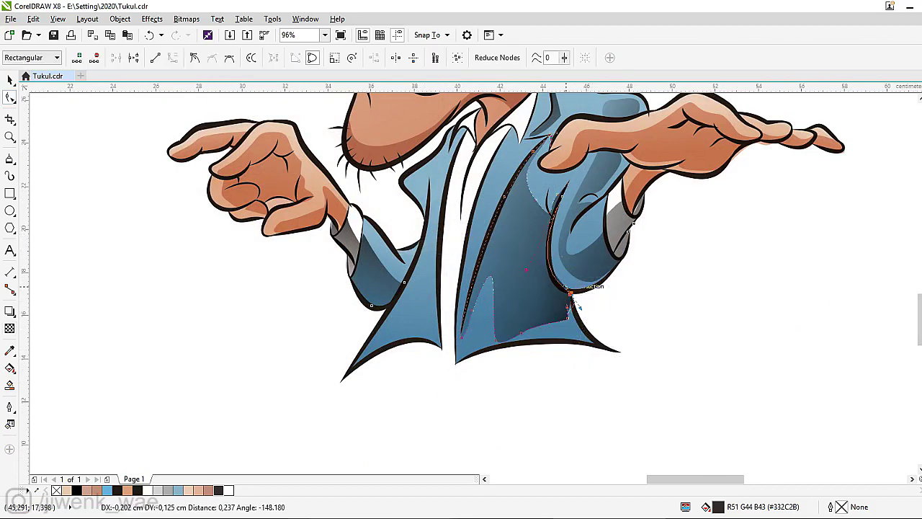
left_click(552, 351)
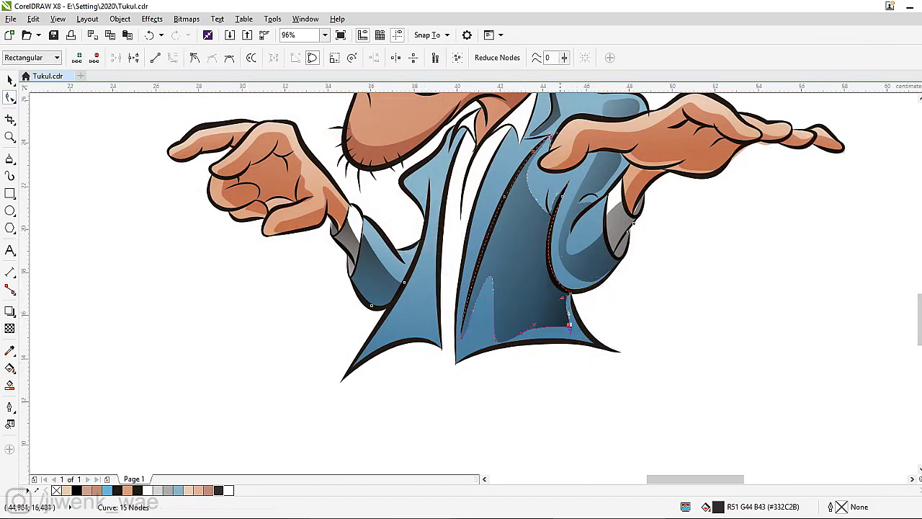
left_click_drag(473, 309, 457, 360)
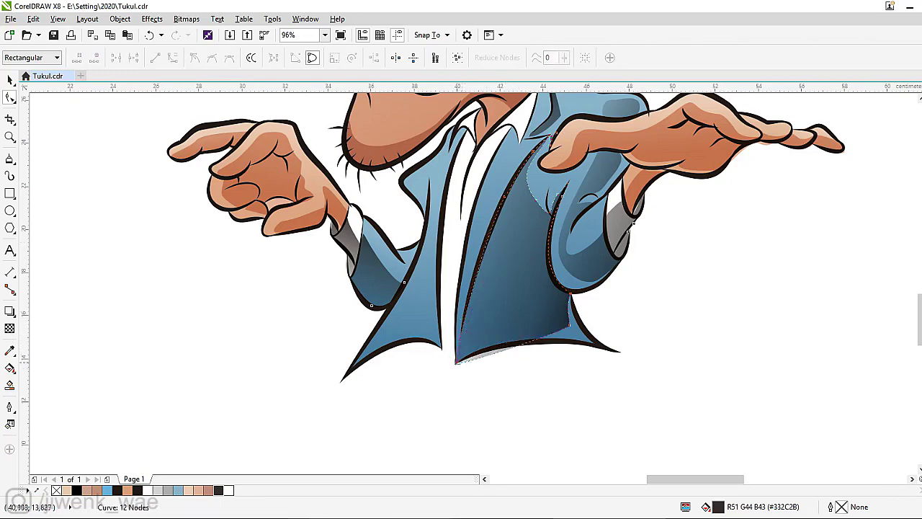
key("Delete")
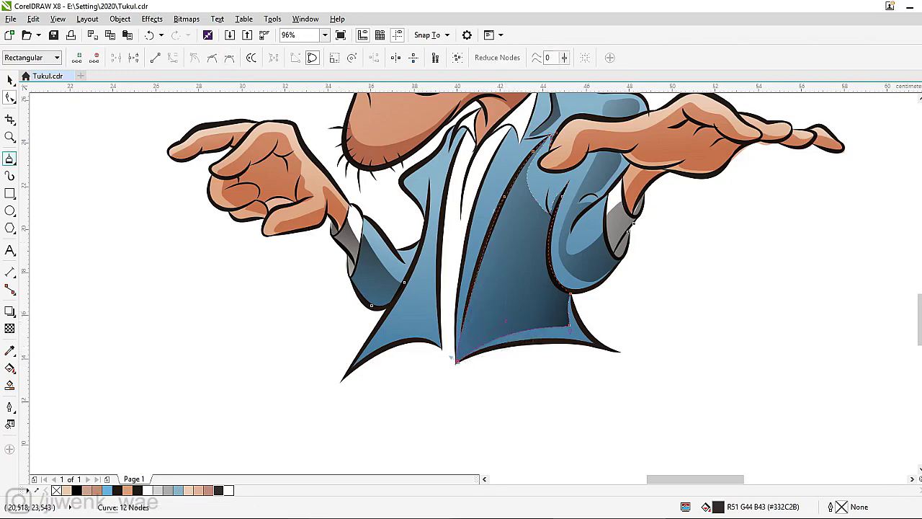
Draw a shadow along the inner edge of the pointing arm's jacket front, filled #332C2B without outline and set to Multiply.
left_click(10, 159)
left_click_drag(456, 154, 437, 219)
left_click_drag(434, 345, 456, 154)
left_click(218, 490)
left_click(10, 327)
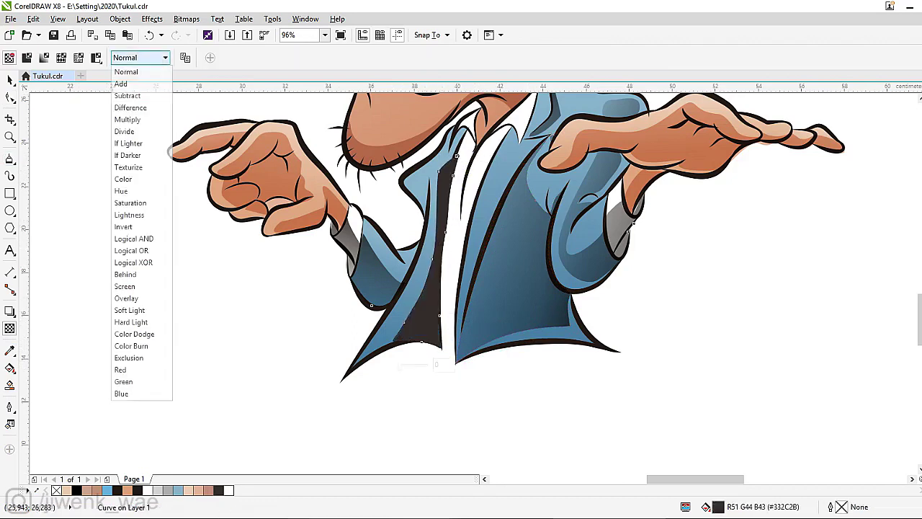
left_click(127, 120)
Fade the new jacket-edge shadow with a fountain transparency and reshape its inner edge over the shirt, deleting a surplus node.
left_click_drag(472, 405, 452, 390)
left_click_drag(388, 289, 310, 295)
key("F10")
left_click_drag(439, 317, 444, 358)
key("Delete")
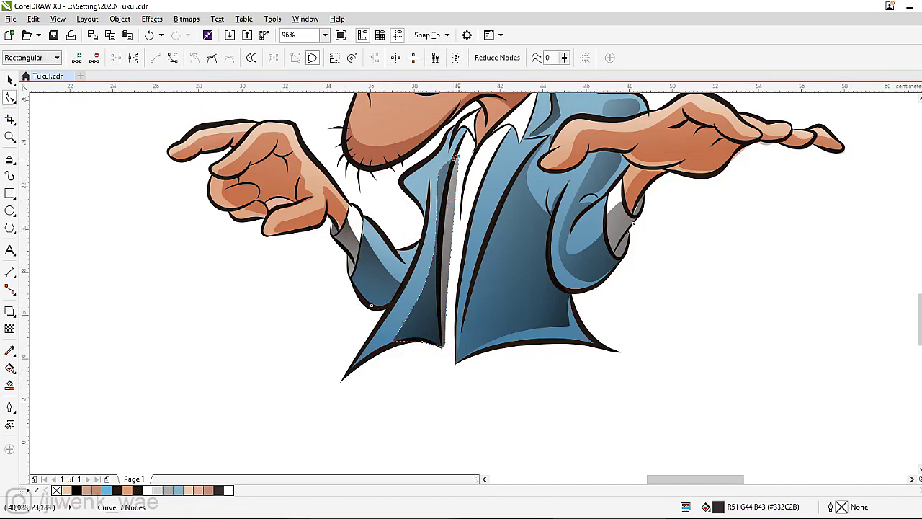
Draw two closed shadow shapes on the white shirt collar below the neck, one along each side of the opening.
left_click_drag(441, 347, 463, 162)
scroll(461, 202, "up", 3)
key("F5")
left_click(477, 222)
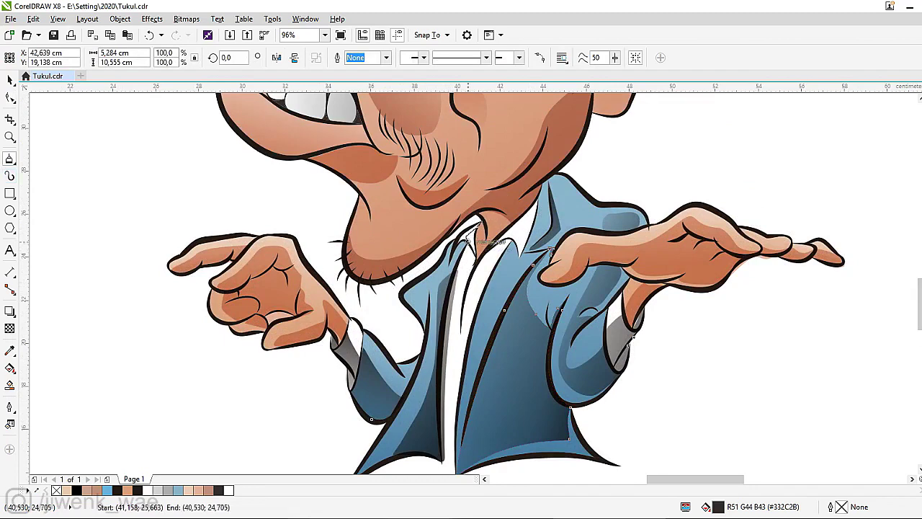
left_click(462, 270)
left_click(487, 255)
left_click(517, 239)
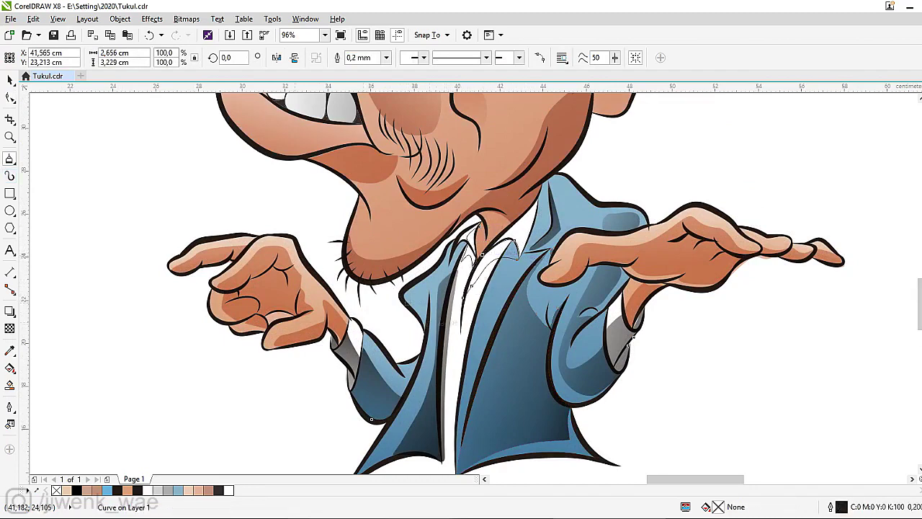
Fill both collar shadows #332C2B without outline, set them to Multiply and soften them to a fading grey.
key("g")
left_click(140, 57)
left_click(131, 202)
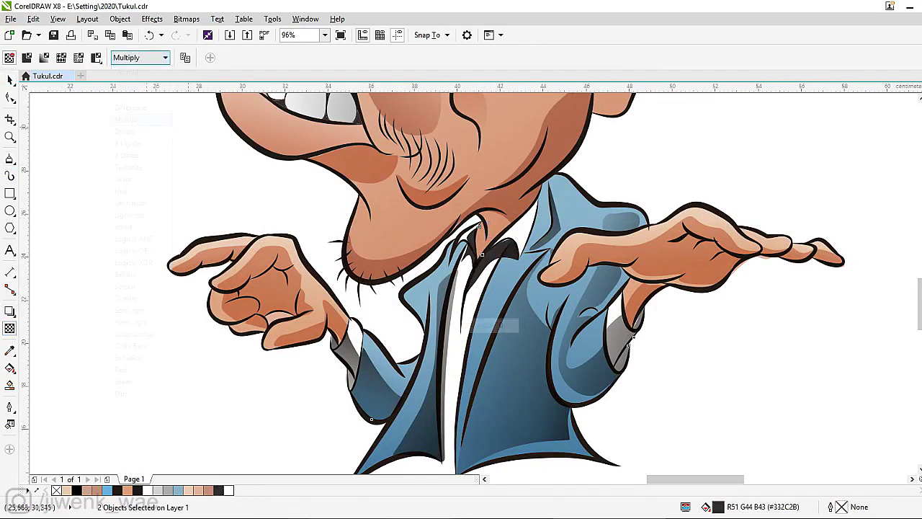
key("F4")
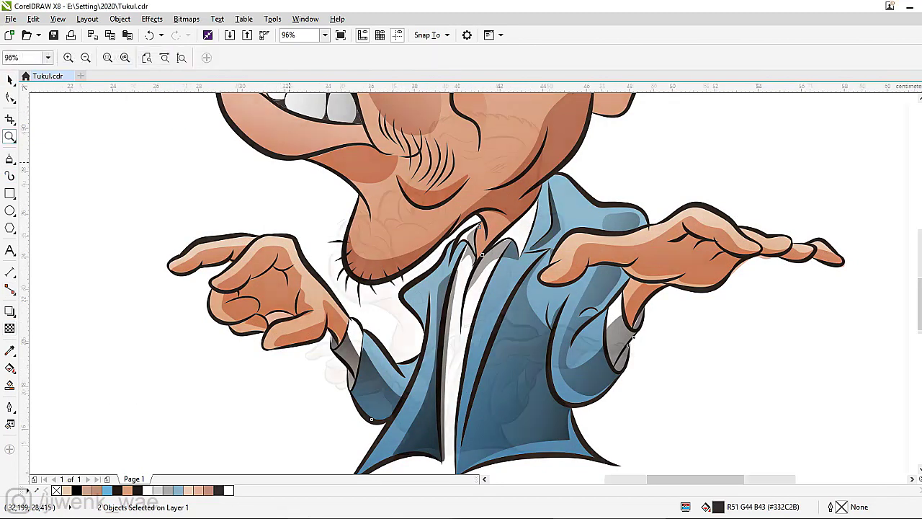
key("space")
key("Escape")
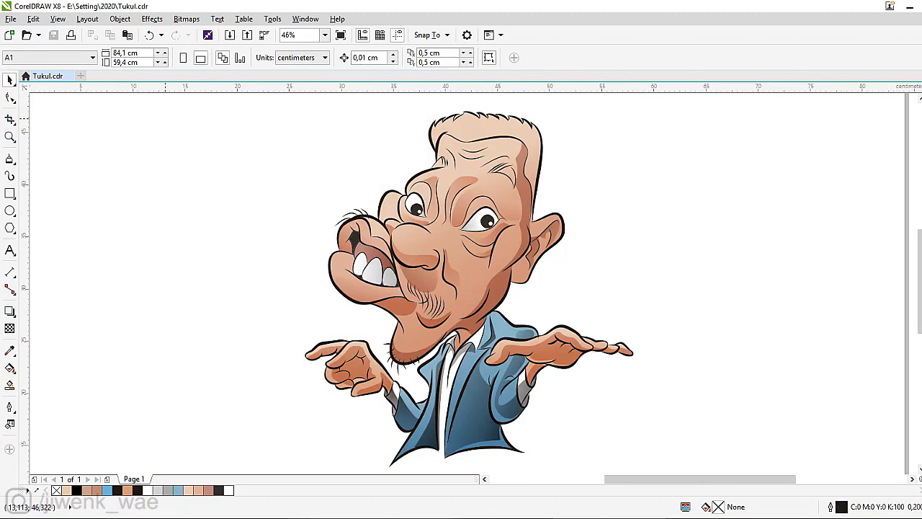
Outline the hair with its spiky upper edge and both eyebrows as three closed curves.
scroll(494, 105, "up", 2)
key("F5")
mouse_move(338, 180)
left_mouse_down()
mouse_move(587, 196)
mouse_move(591, 326)
mouse_move(583, 147)
mouse_move(450, 123)
mouse_move(393, 143)
mouse_move(371, 237)
left_mouse_up()
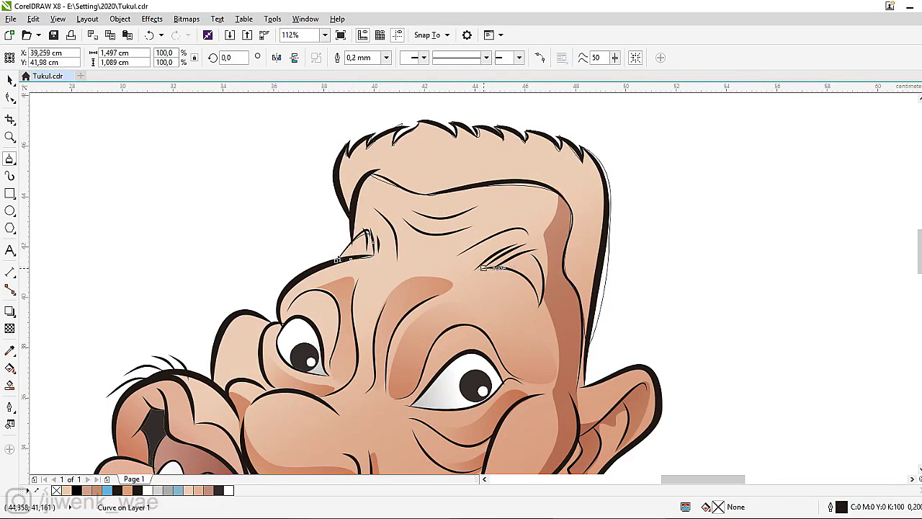
mouse_move(484, 268)
left_mouse_down()
mouse_move(516, 249)
mouse_move(544, 285)
left_mouse_up()
Fill the hair and both eyebrow shapes #332C2B without outline and set them to Multiply.
key("ctrl+a")
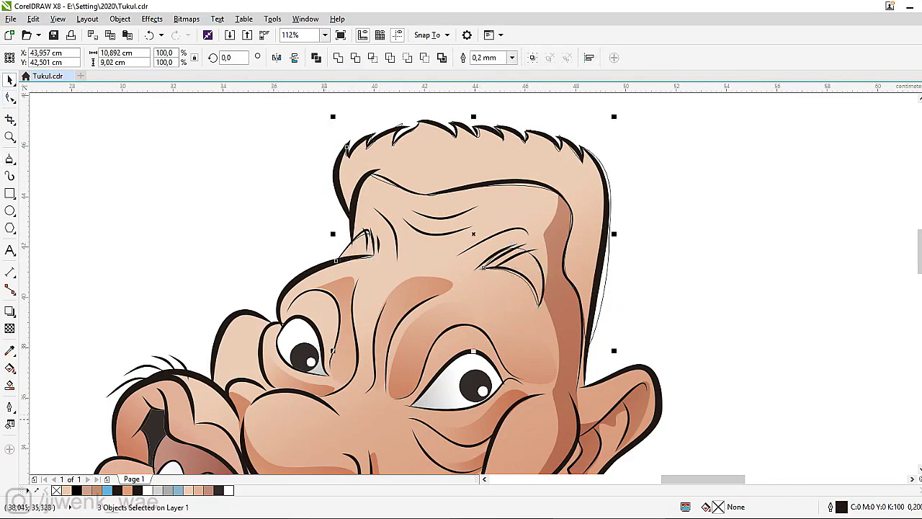
key("ctrl+r")
key("F10")
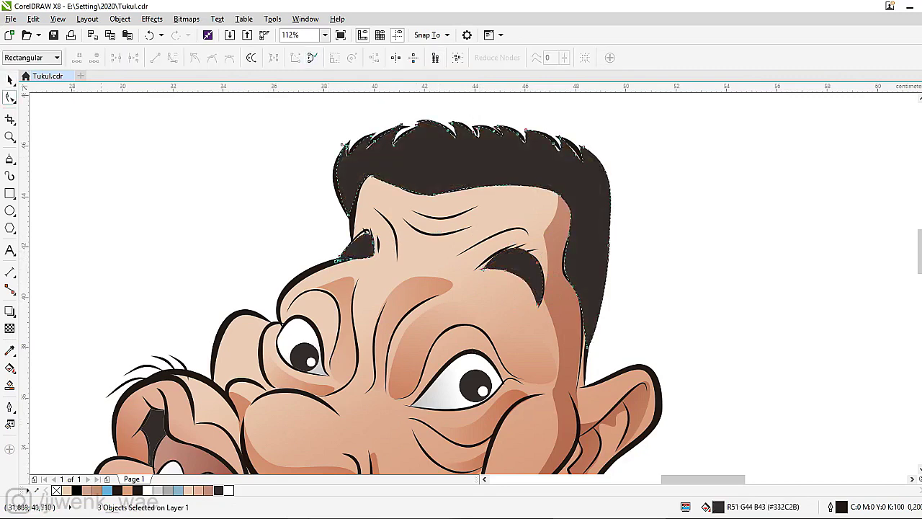
left_click(10, 329)
left_click(137, 58)
left_click(115, 117)
key("space")
Adjust the nodes of both eyebrows and the hair so their edges follow the line art and hair spikes.
key("F10")
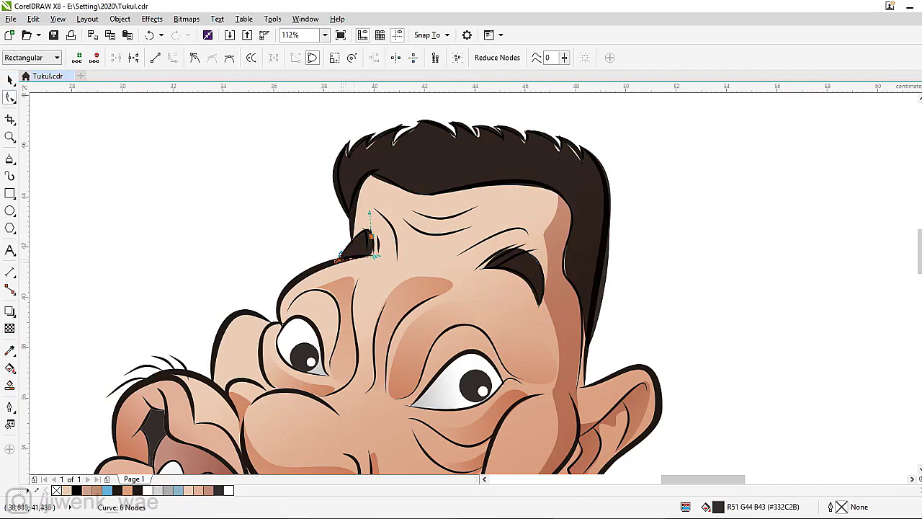
left_click(535, 252)
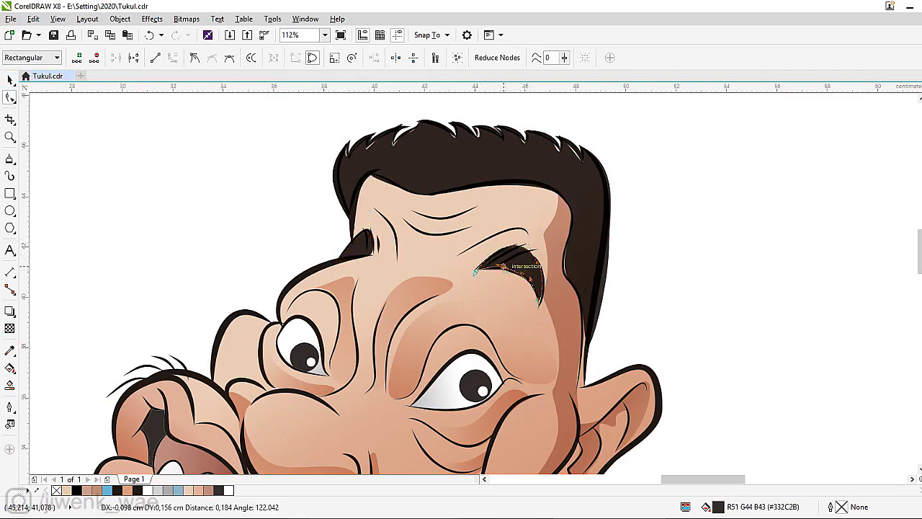
left_click(417, 170)
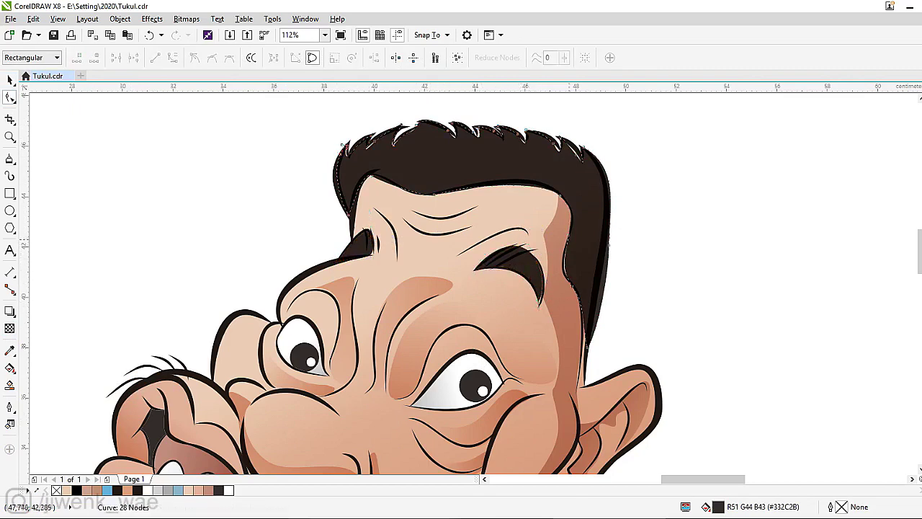
left_click_drag(611, 243, 600, 250)
left_click(520, 132)
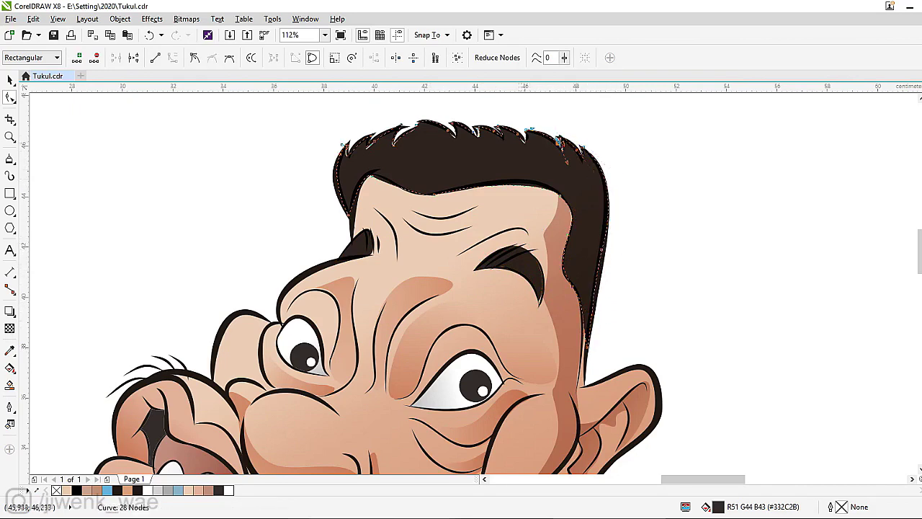
left_click(478, 127)
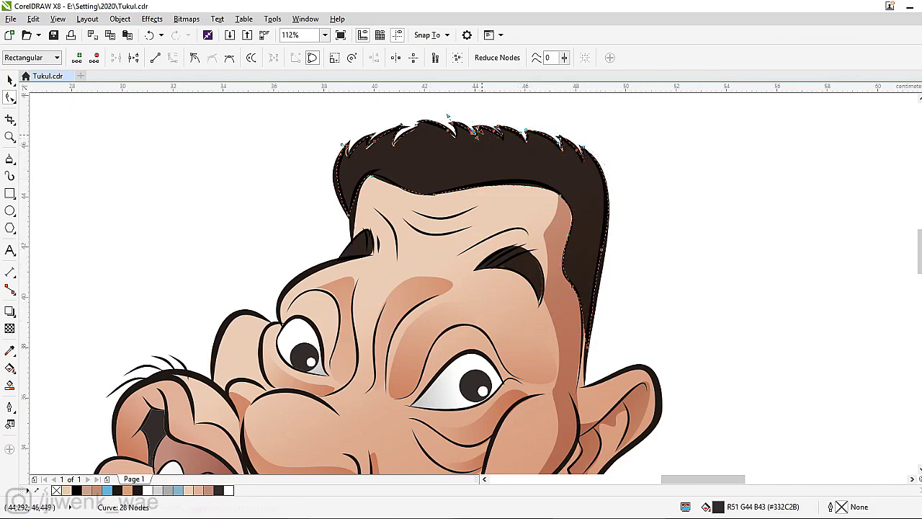
Apply fountain transparencies that fade the hair downwards and each eyebrow towards its inner end.
left_click(10, 79)
left_click(10, 328)
left_click_drag(480, 121, 478, 317)
left_click(330, 264)
left_click_drag(330, 264, 385, 243)
left_click(547, 294)
left_click_drag(547, 294, 491, 241)
left_click(10, 79)
Draw two highlight shapes on the nose: a curved sliver along its upper edge and a round spot about 0.9 cm wide.
scroll(29, 243, "down", 3)
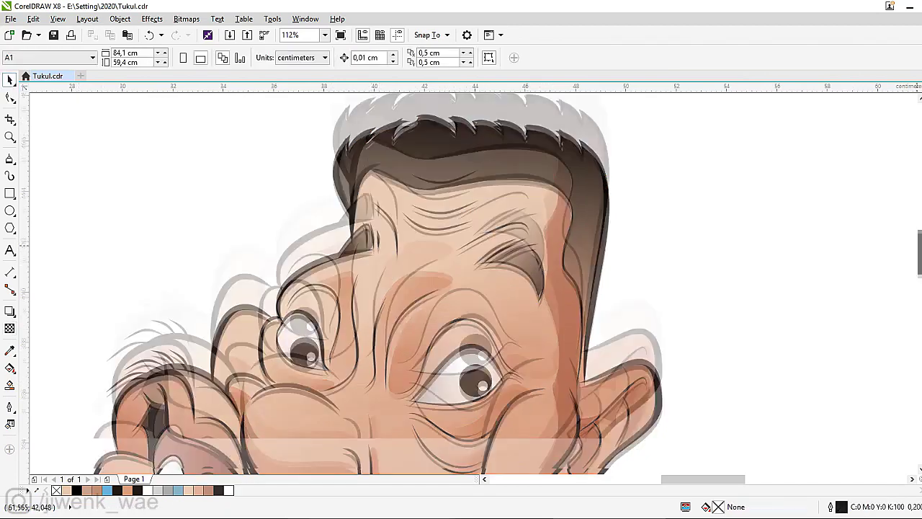
left_click(10, 158)
mouse_move(294, 250)
left_mouse_down()
mouse_move(291, 264)
mouse_move(293, 252)
mouse_move(258, 252)
left_mouse_up()
key("Delete")
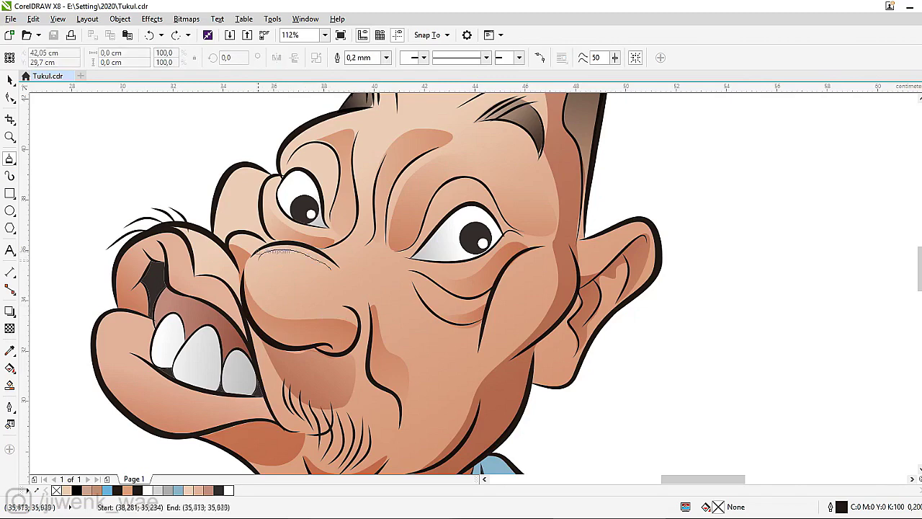
left_click_drag(328, 267, 290, 282)
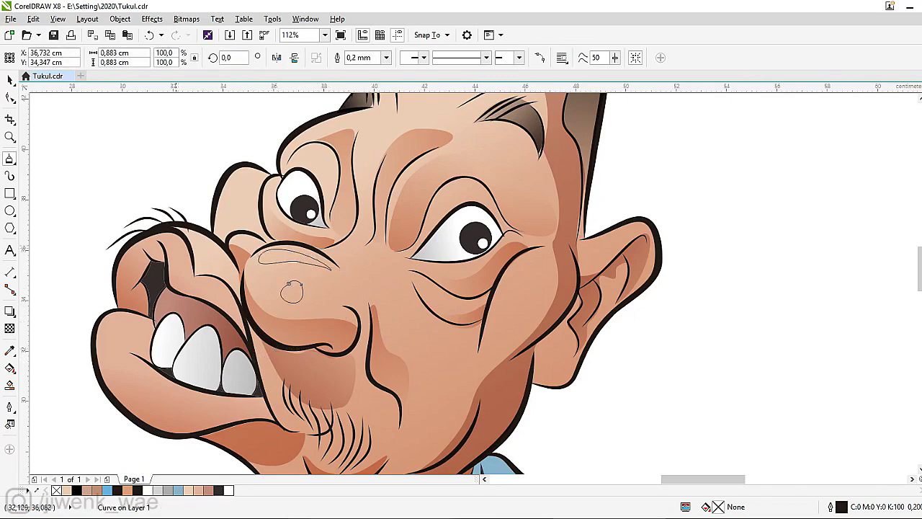
Draw lip highlights: a sliver on the upper lip, a small shape at the lower lip's corner and a curved band about 4.9 cm wide along it.
left_click_drag(181, 278, 174, 247)
left_click_drag(115, 338, 135, 320)
left_click_drag(116, 376, 238, 409)
left_click(117, 374)
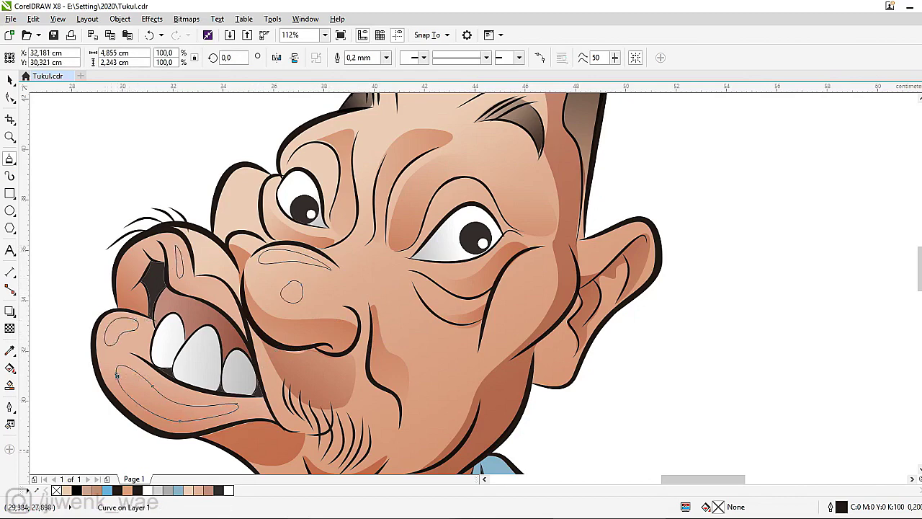
Draw highlight shapes on the cheek beside the nose, the cheekbone near the ear, between the brows and on the forehead.
left_click_drag(412, 310, 409, 309)
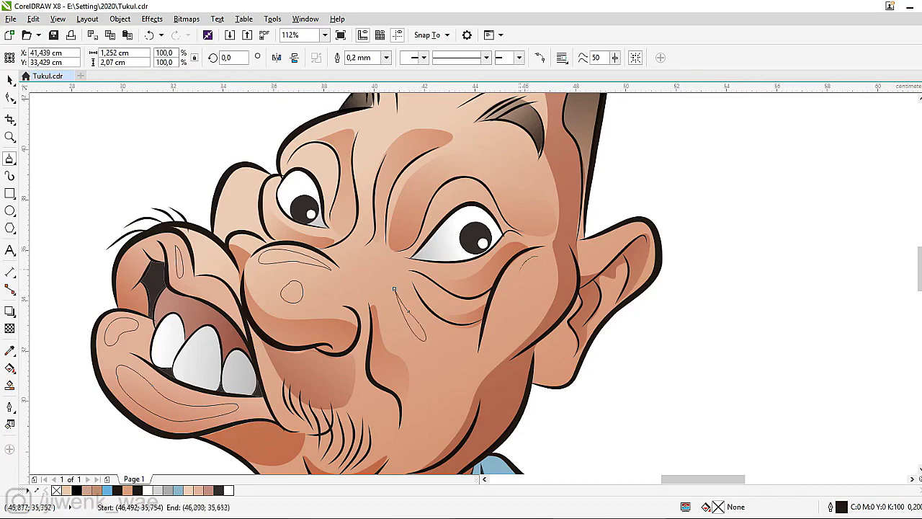
left_click_drag(382, 116, 362, 144)
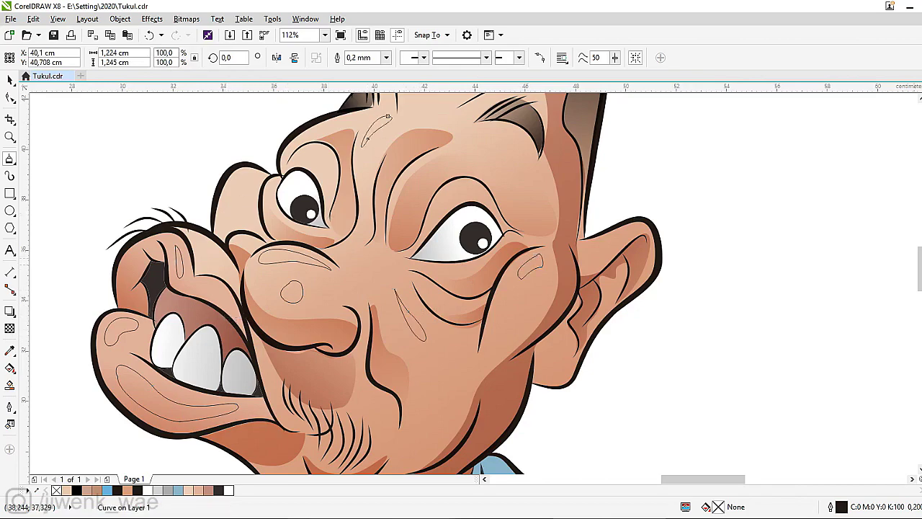
scroll(461, 283, "up", 3)
left_click_drag(521, 150, 492, 165)
Select the eight face highlight shapes together and fill them white without outline.
key("space")
left_click_drag(533, 472, 112, 138)
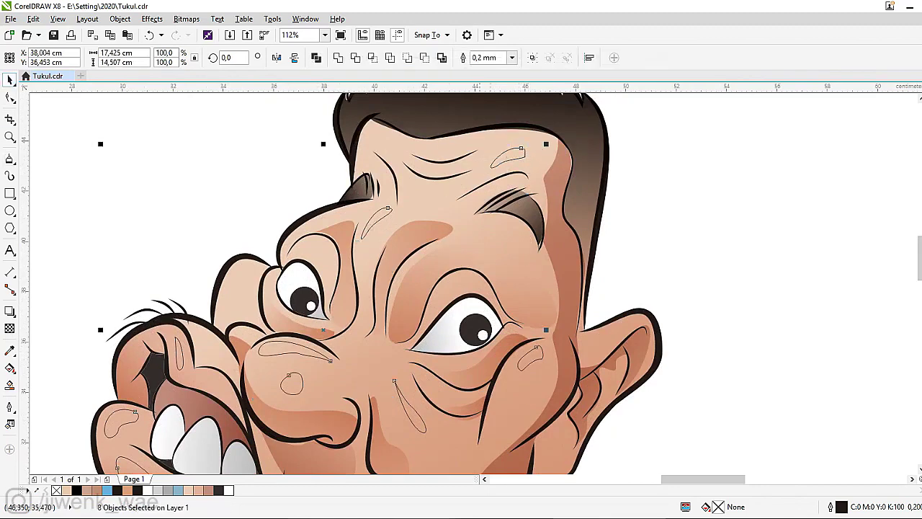
left_click(228, 490)
Fade the highlights on the forehead, brow, upper nose, cheek, cheekbone, upper lip and lower lip corner with fountain transparencies.
left_click(507, 154)
left_click(10, 328)
left_click_drag(521, 149, 481, 184)
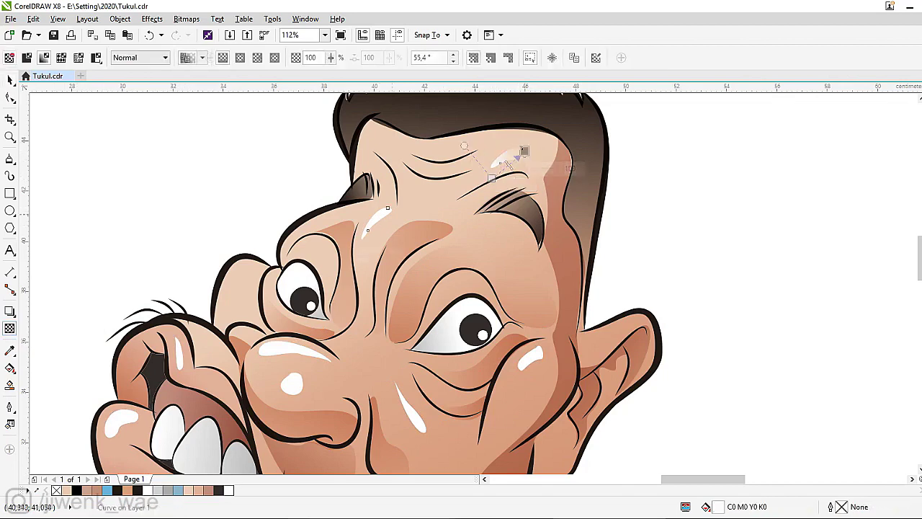
left_click_drag(333, 364, 262, 361)
left_click_drag(436, 437, 397, 381)
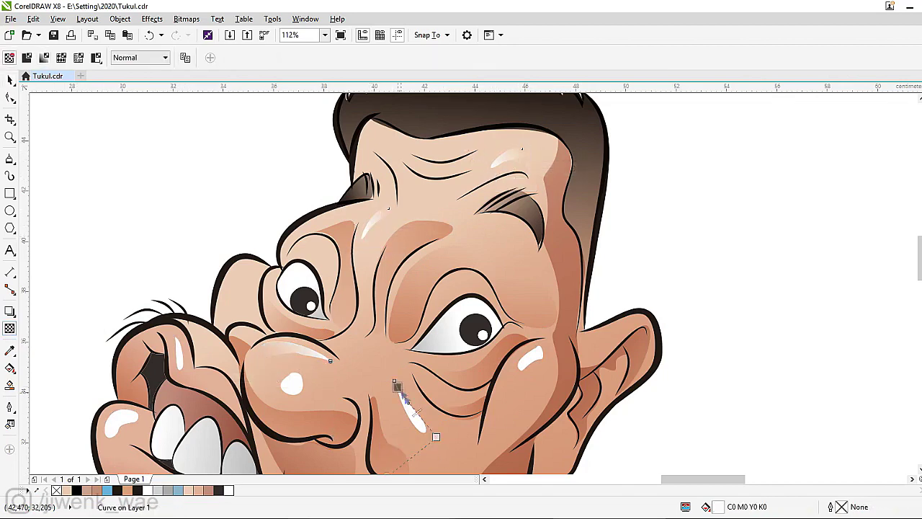
left_click_drag(530, 371, 541, 345)
left_click_drag(184, 375, 176, 339)
left_click_drag(104, 407, 124, 434)
Fill the long lower lip highlight #FFFFFF without outline and fade it with a fountain transparency.
scroll(114, 274, "down", 3)
left_click(177, 353)
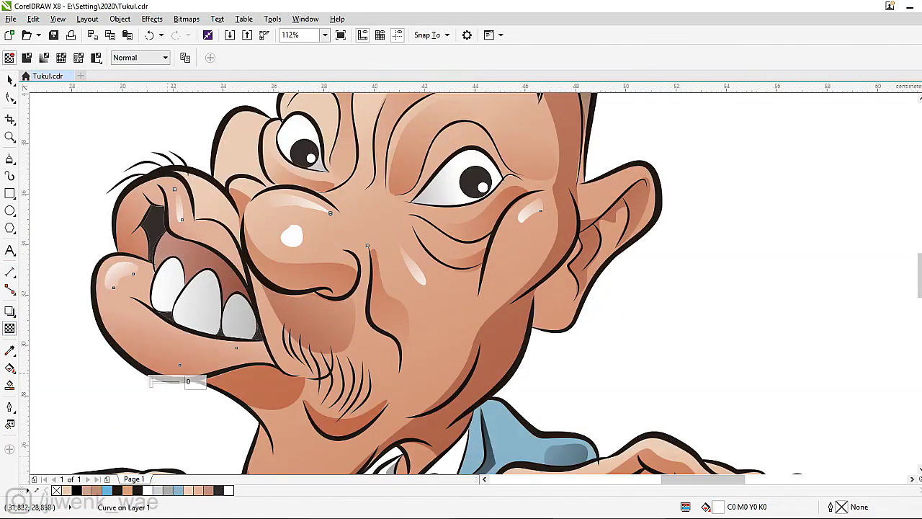
left_click(10, 97)
left_click(10, 328)
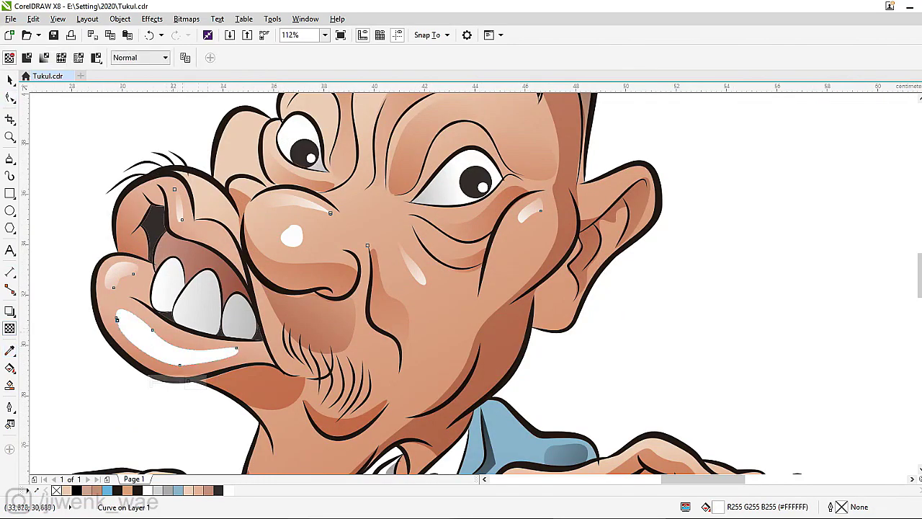
left_click_drag(131, 360, 182, 325)
Reshape the nose's round highlight into a smoother oval and make the cheek highlight beside the nose smaller.
key("F10")
left_click(291, 236)
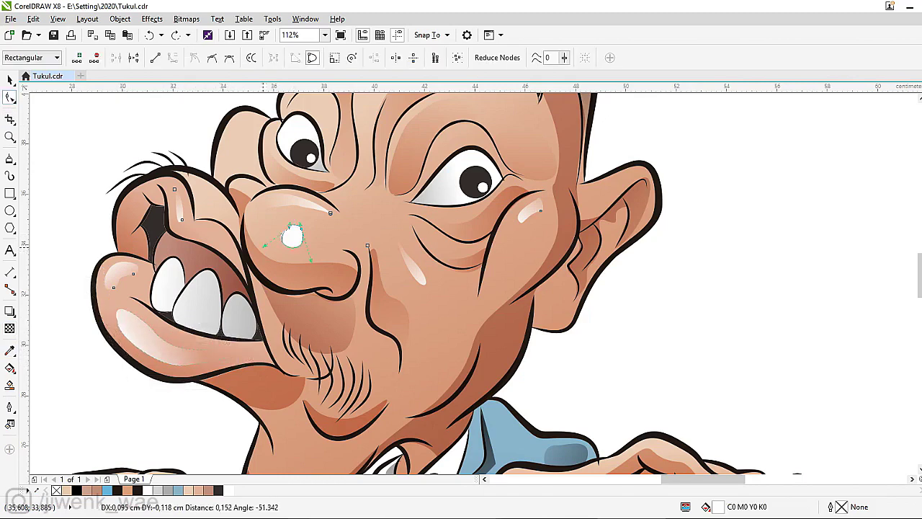
left_click(289, 227)
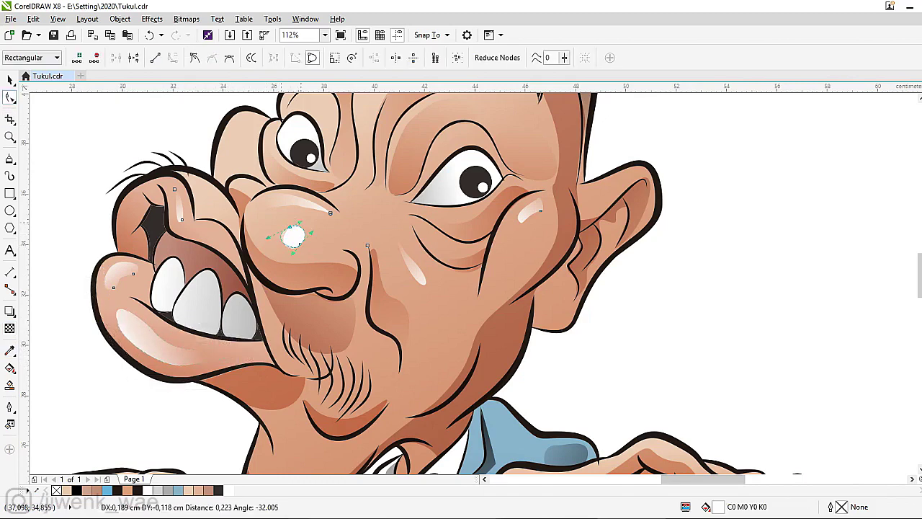
left_click(417, 268)
left_click_drag(415, 270, 436, 299)
left_click(10, 327)
key("Escape")
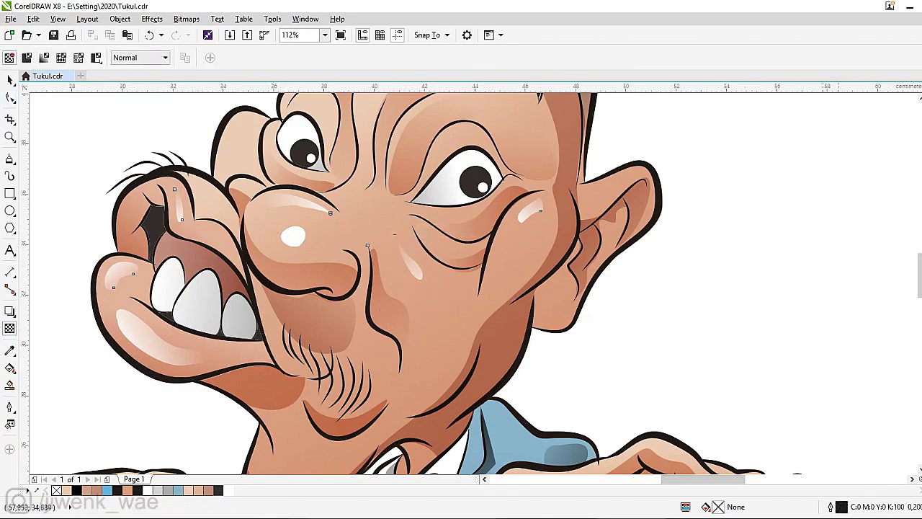
Redirect the fountain transparency of the #E3B19A shadow between the brow and inner eye to run vertically.
scroll(435, 300, "up", 3)
scroll(436, 300, "down", 1)
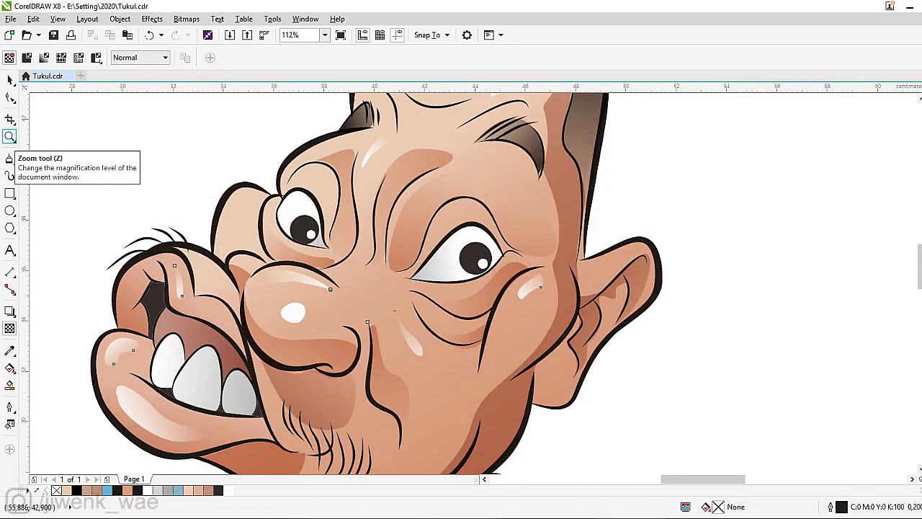
left_click(9, 136)
key("F4")
left_click(11, 80)
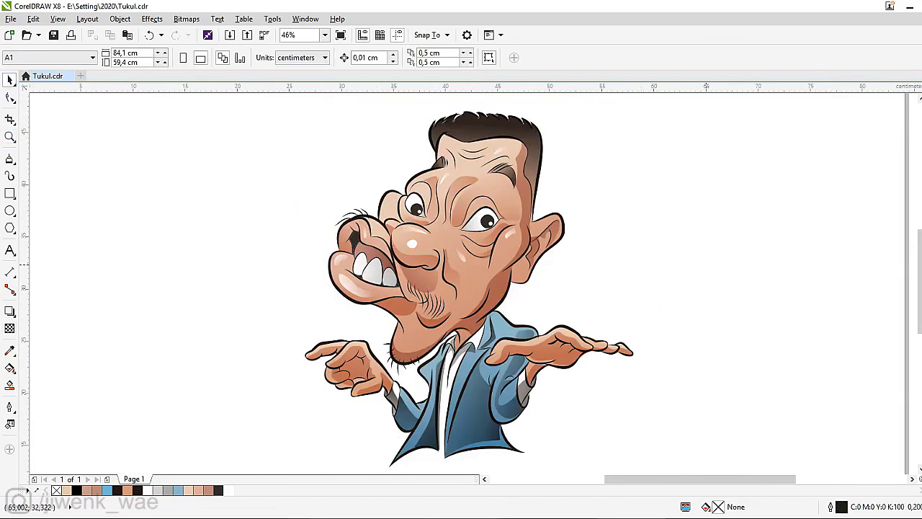
left_click(9, 328)
left_click(458, 234)
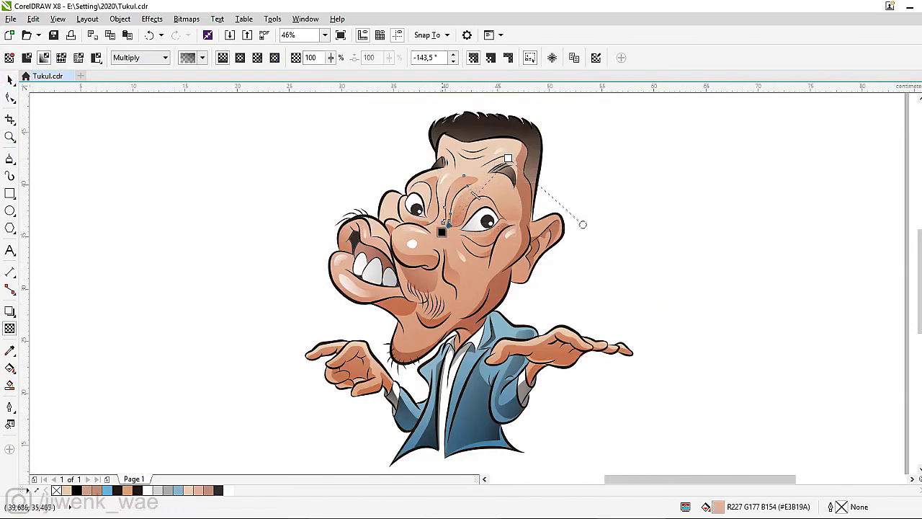
left_click_drag(503, 158, 454, 165)
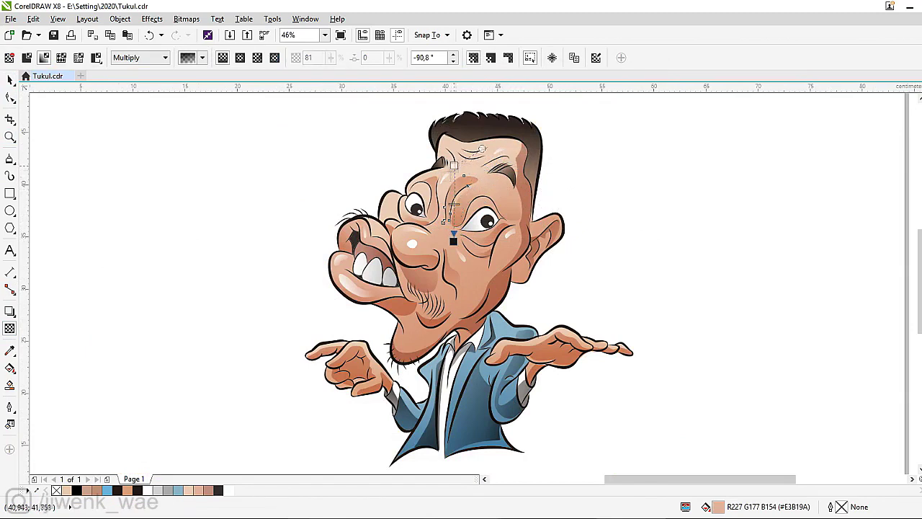
left_click(467, 185)
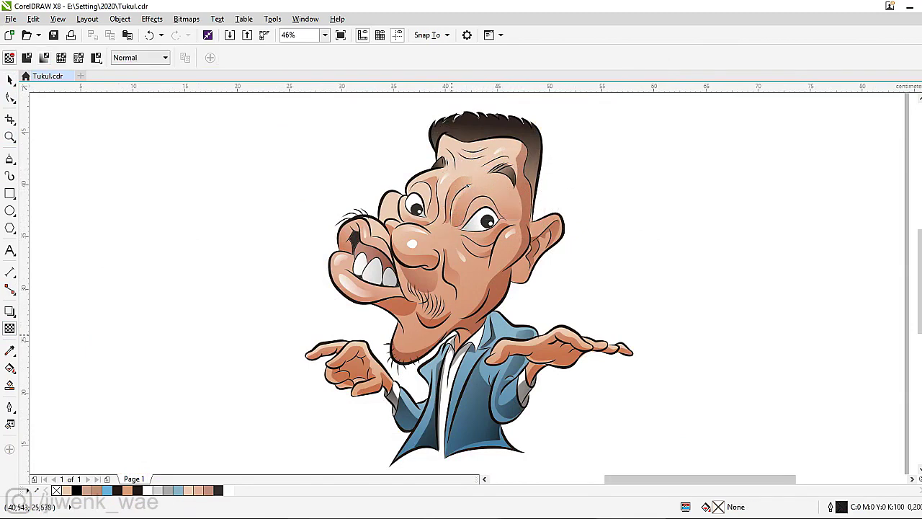
left_click(432, 166)
left_click(491, 332)
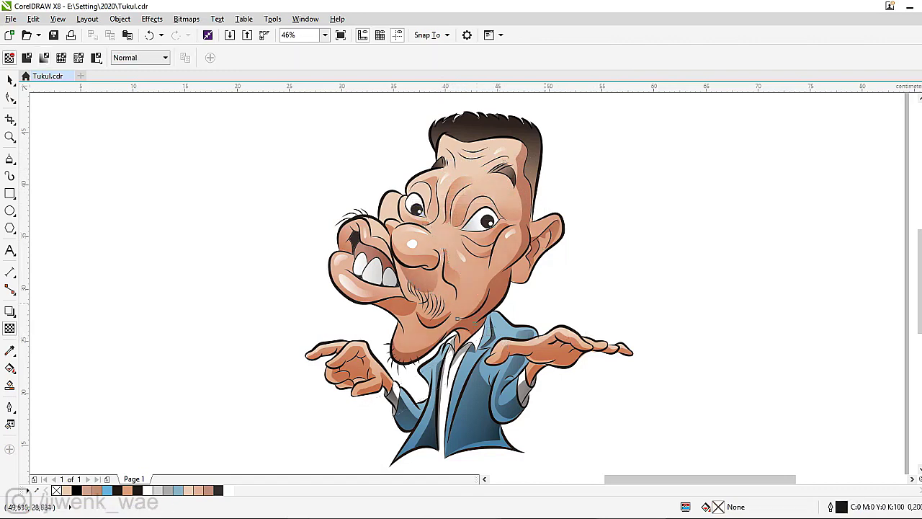
left_click(439, 371)
left_click(654, 205)
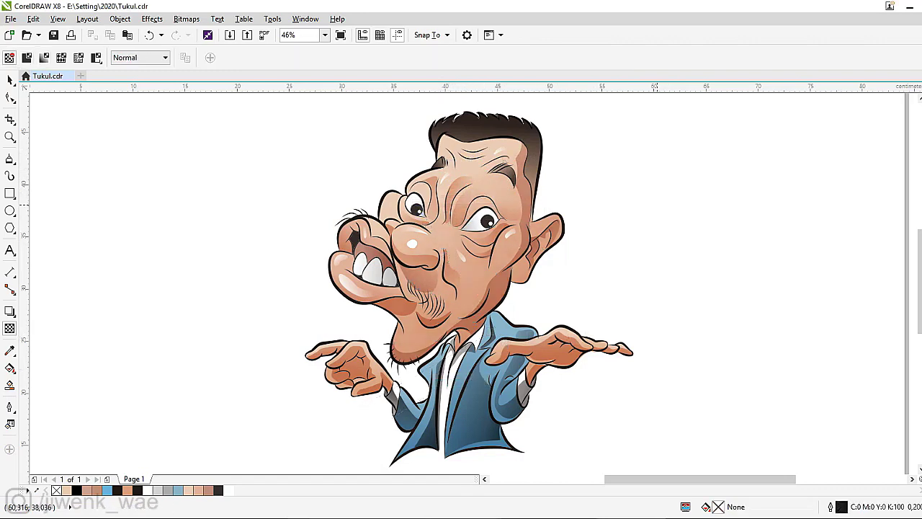
Import the artist's signature and place it beside the jacket's lower corner under the outstretched arm.
key("space")
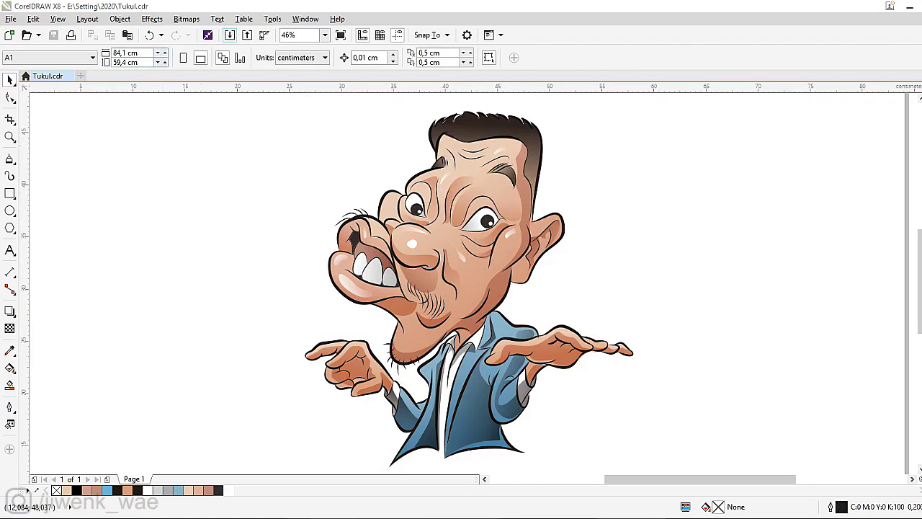
left_click(512, 427)
key("Escape")
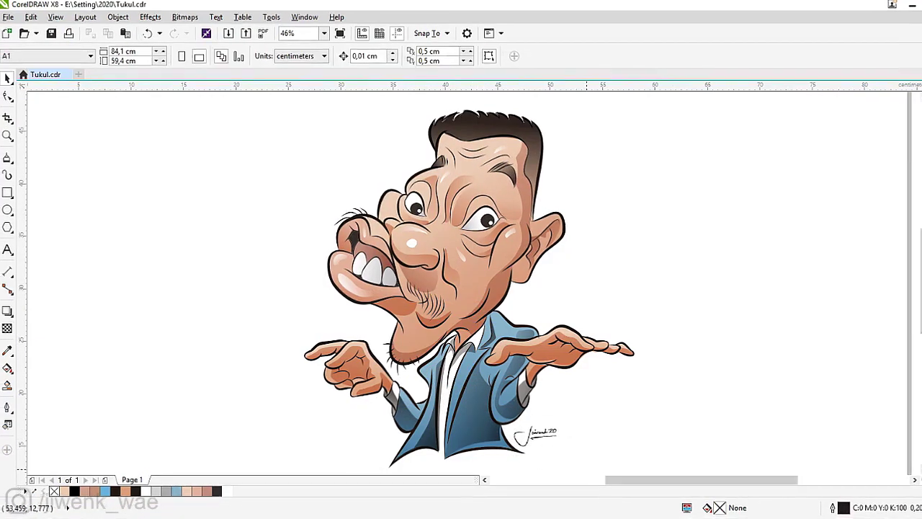